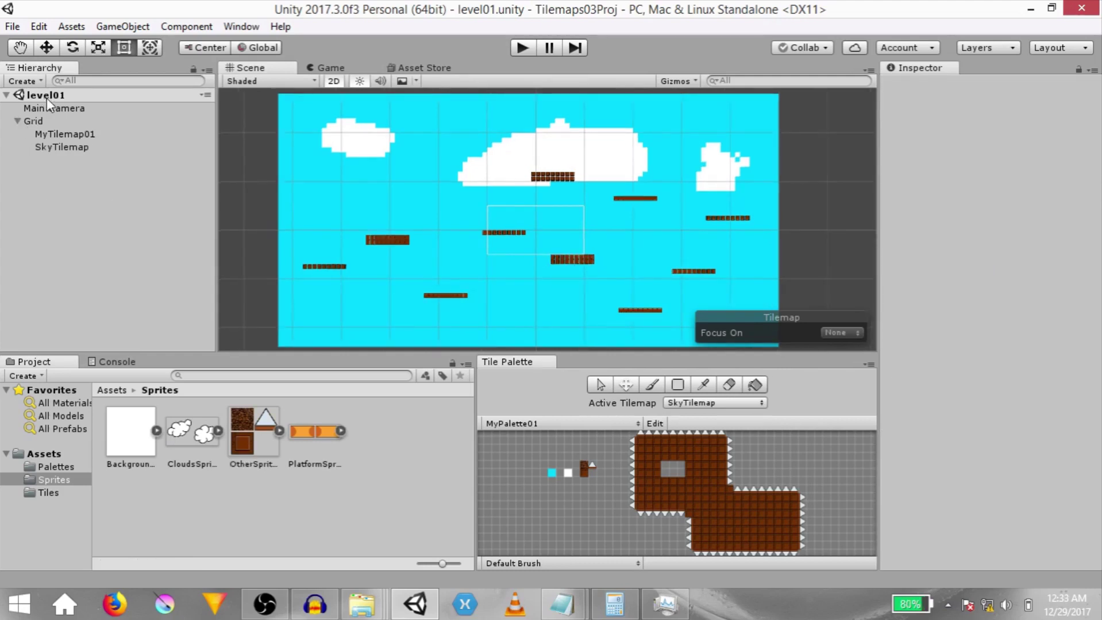
# Inspect Main Camera, Grid, MyTilemap01 and SkyTilemap in turn, ending on SkyTilemap's tilemap settings.
pyautogui.click(47, 109)
pyautogui.click(43, 122)
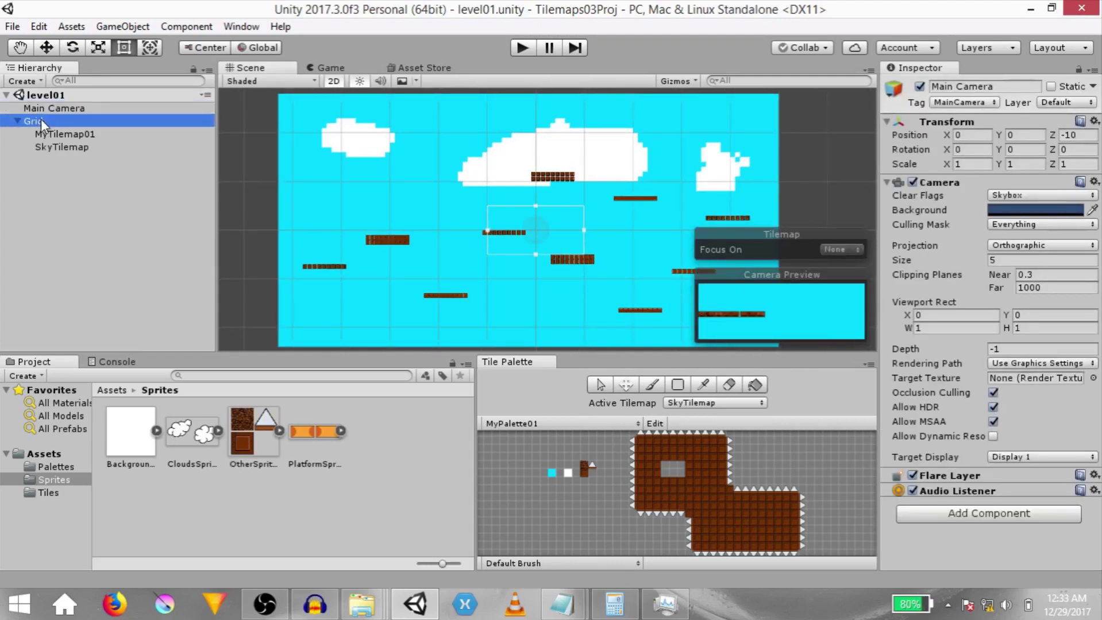
pyautogui.click(48, 131)
pyautogui.click(44, 146)
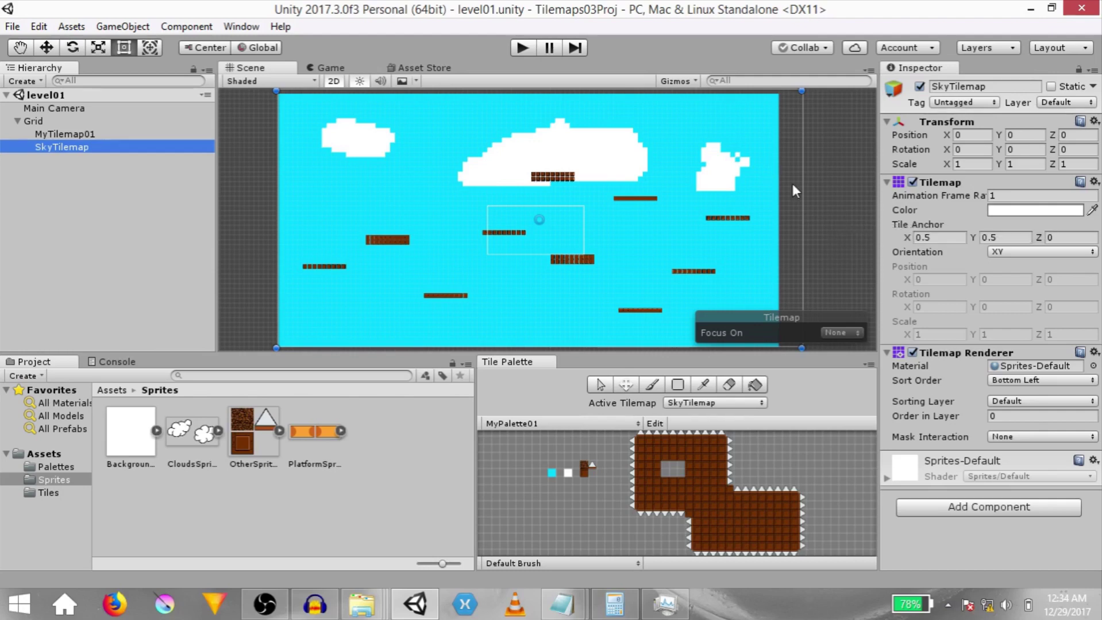
pyautogui.click(1034, 210)
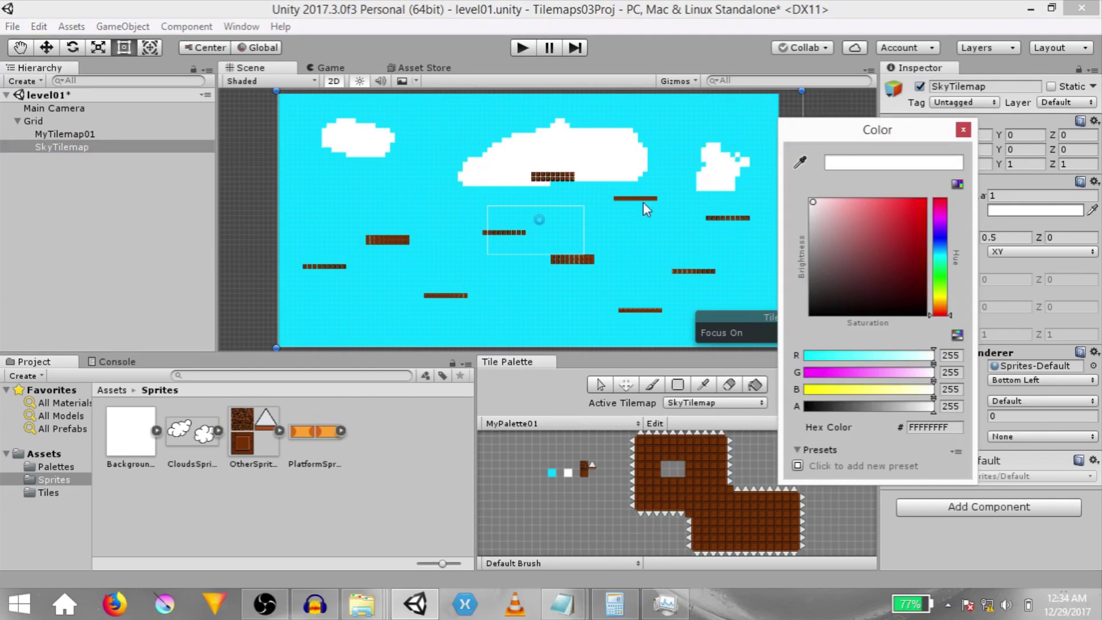
pyautogui.moveTo(814, 205); pyautogui.dragTo(892, 193)
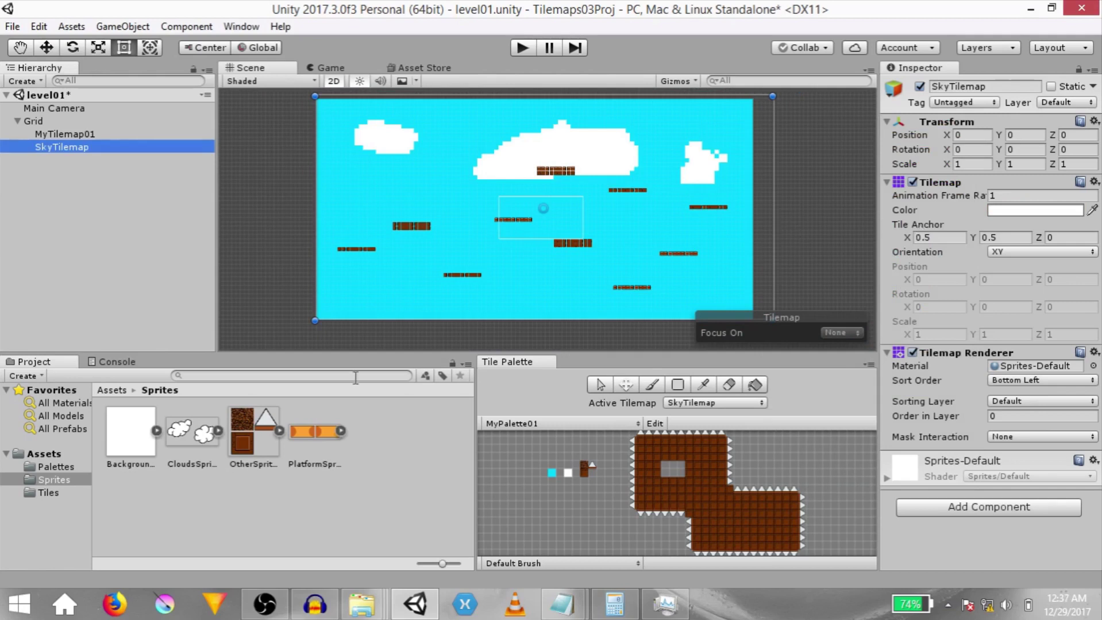
# Deactivate MyTilemap01 and SkyTilemap, add a new Tilemap under Grid, and import SymbolsSprite.png into Sprites.
pyautogui.keyDown('ctrl'); pyautogui.click(115, 136); pyautogui.keyUp('ctrl')
pyautogui.hotkey('alt', 'shift', 'a')
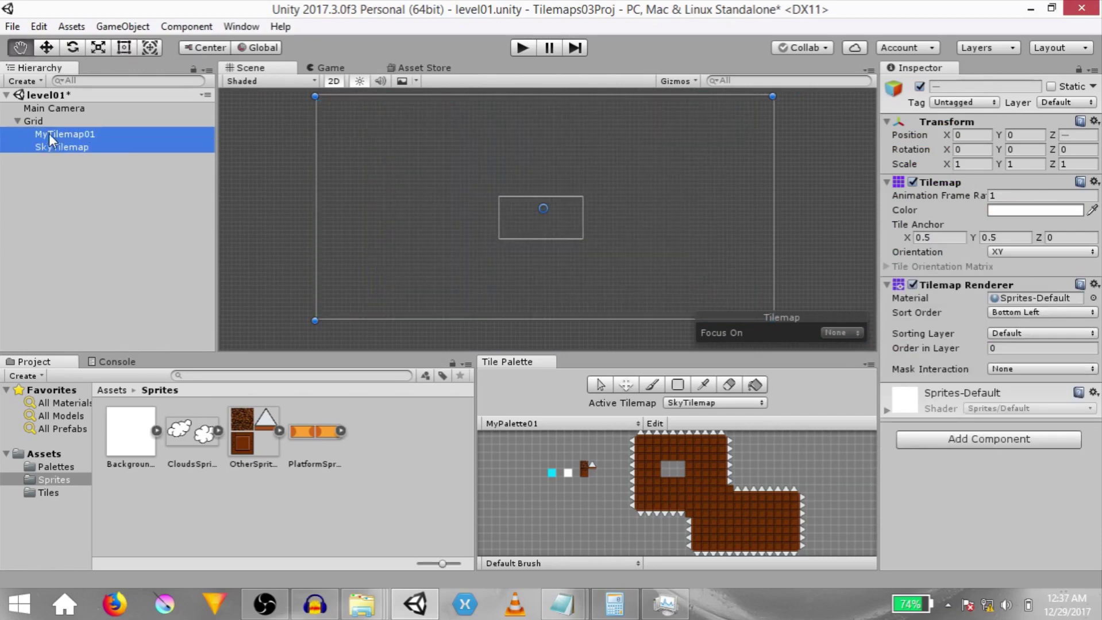
pyautogui.rightClick(38, 117)
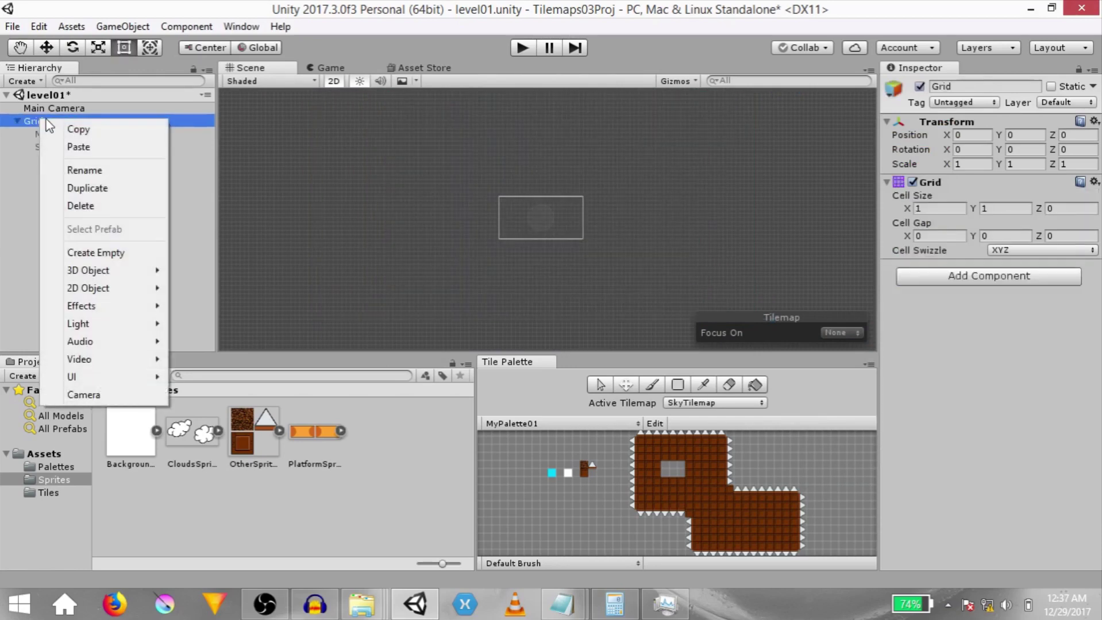
pyautogui.moveTo(148, 291)
pyautogui.click(187, 306)
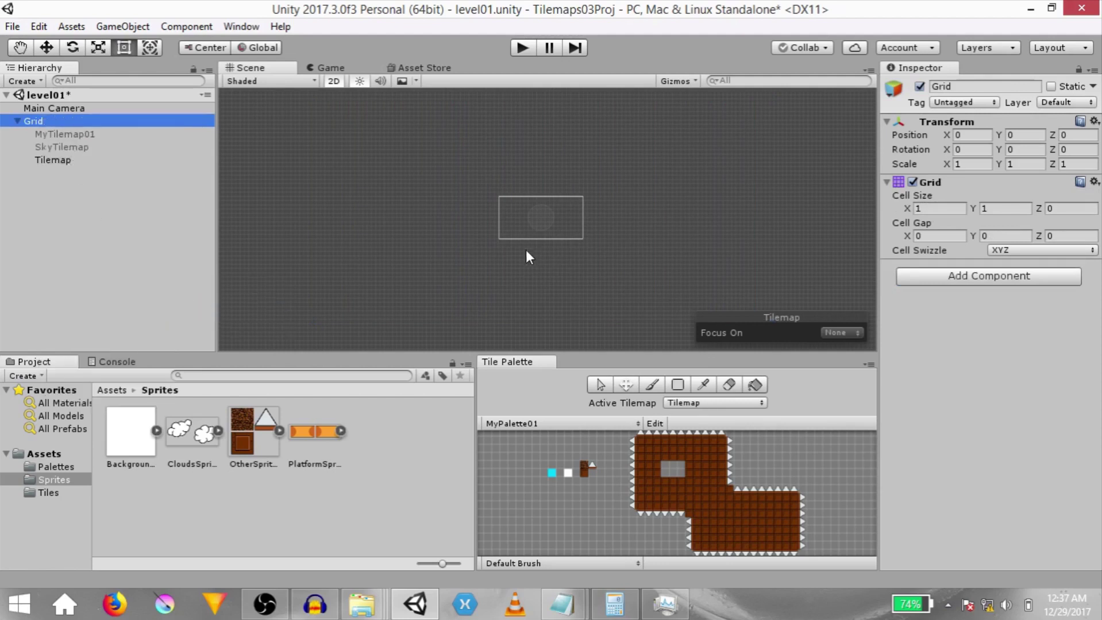
pyautogui.scroll(5, 506, 238)
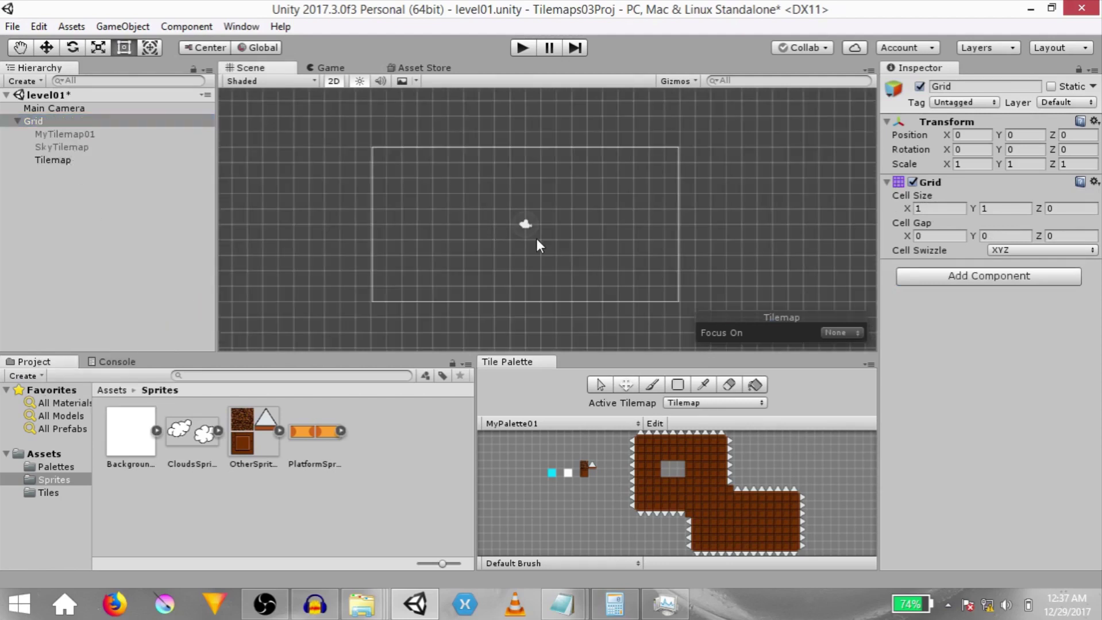
pyautogui.click(385, 459)
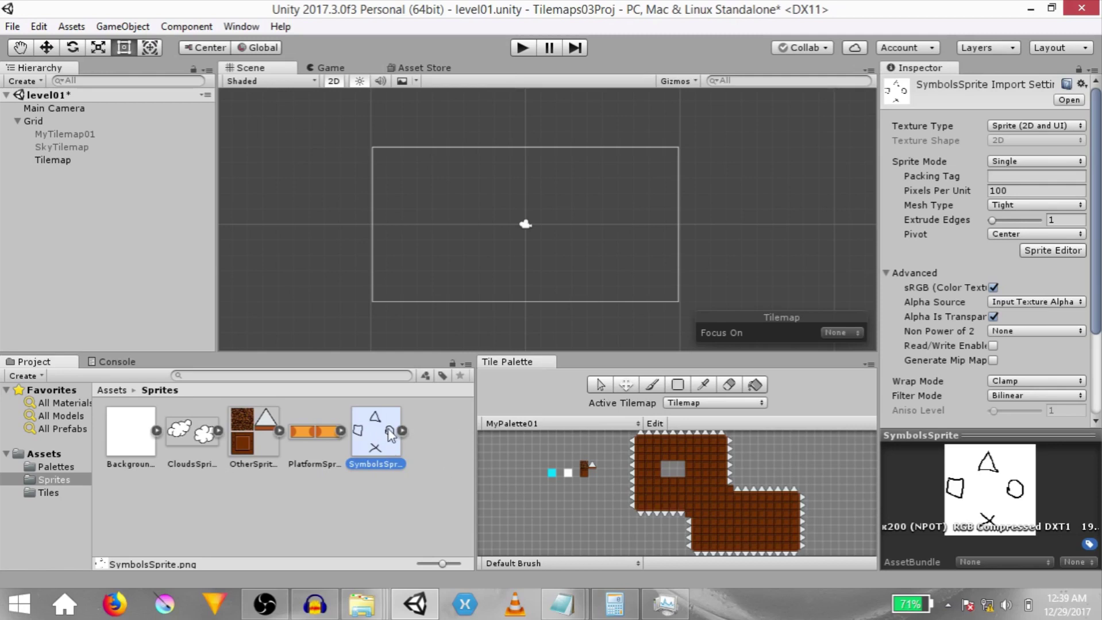
# Drag SymbolsSprite into MyPalette01, saving the new tile as SymbolsSprite.asset in Assets/Tiles.
pyautogui.moveTo(375, 430); pyautogui.dragTo(560, 505)
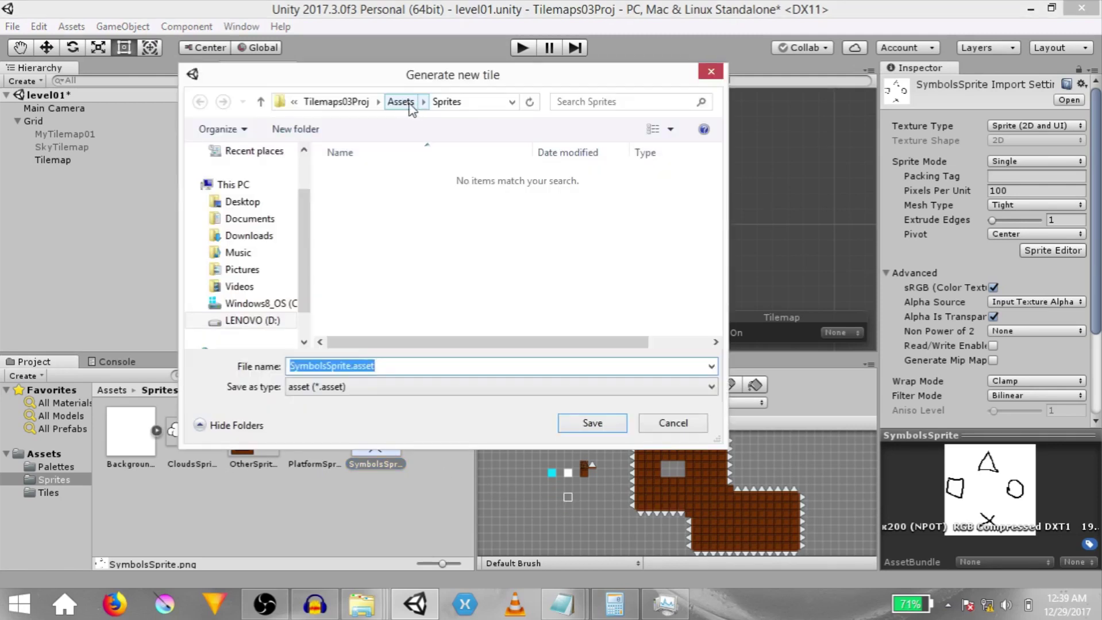
pyautogui.click(402, 102)
pyautogui.doubleClick(344, 210)
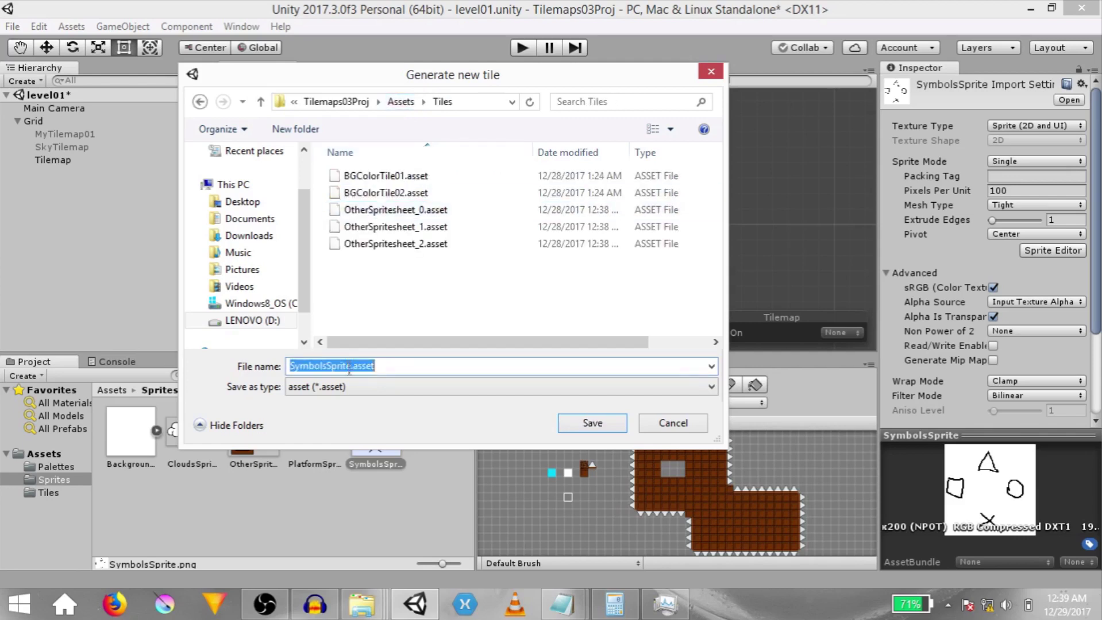
pyautogui.press('End')
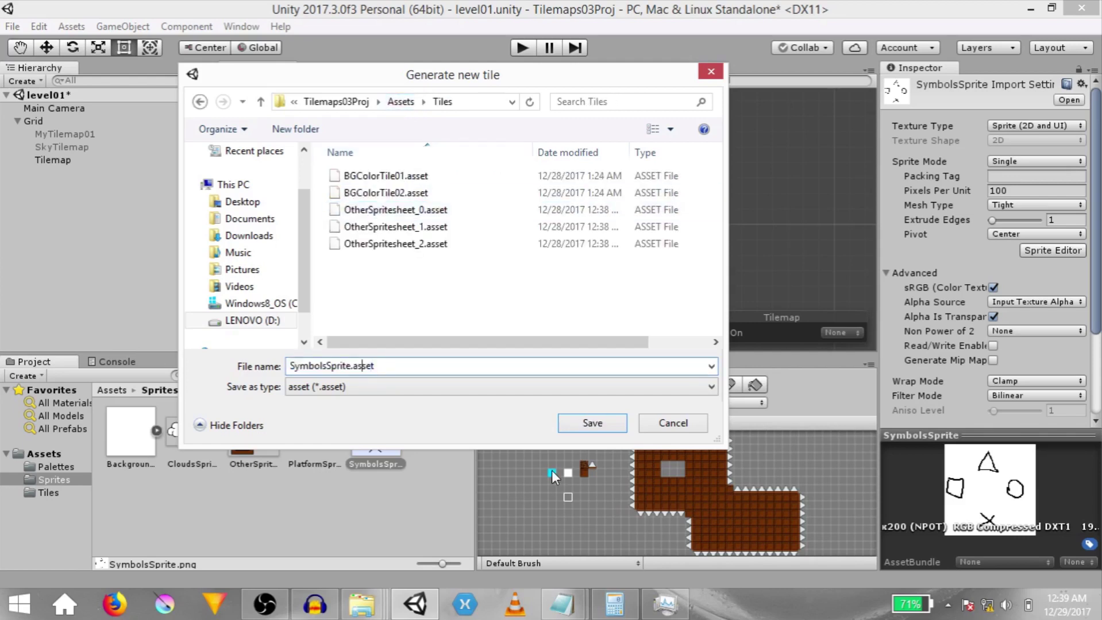
pyautogui.press('Return')
# Apply the edited Pixels Per Unit import setting for SymbolsSprite.
pyautogui.scroll(3, 577, 502)
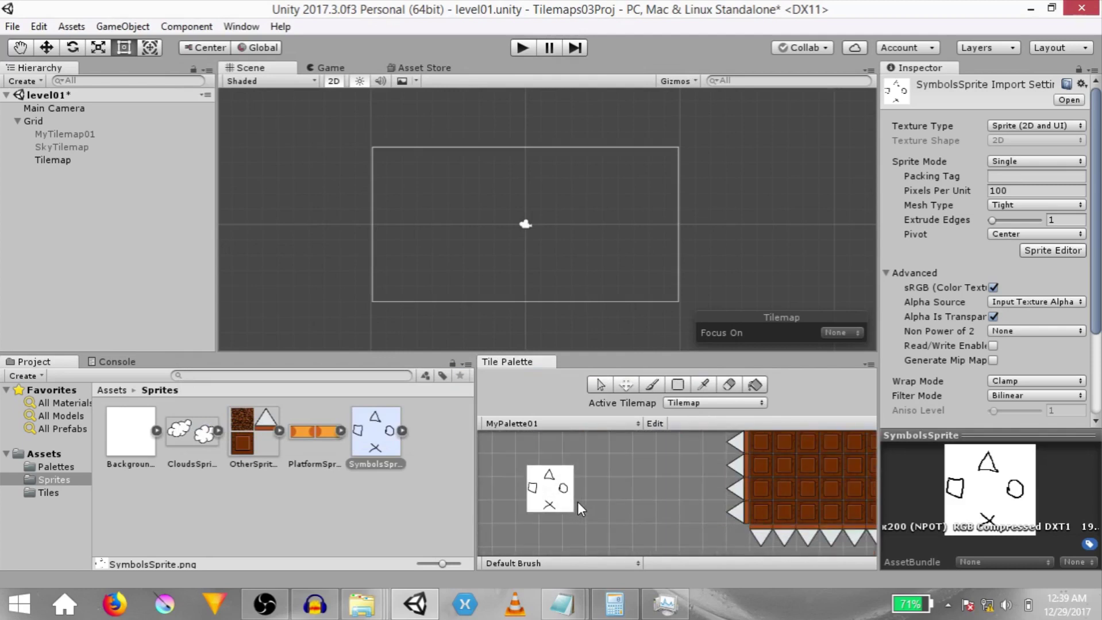
pyautogui.scroll(-1, 629, 502)
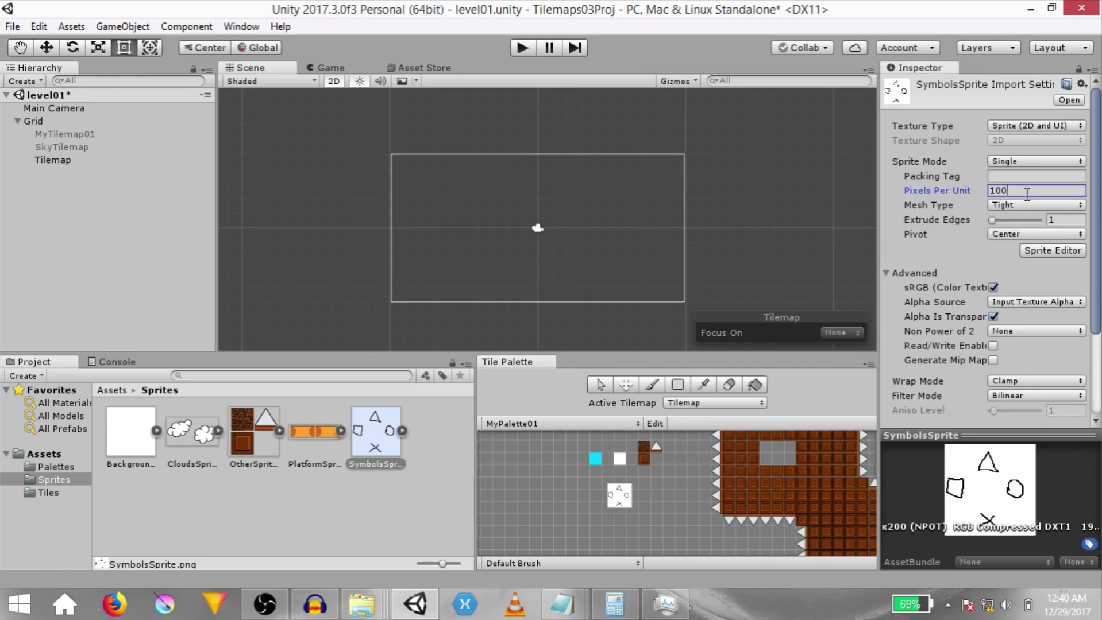
pyautogui.scroll(-5, 1094, 422)
pyautogui.click(1068, 413)
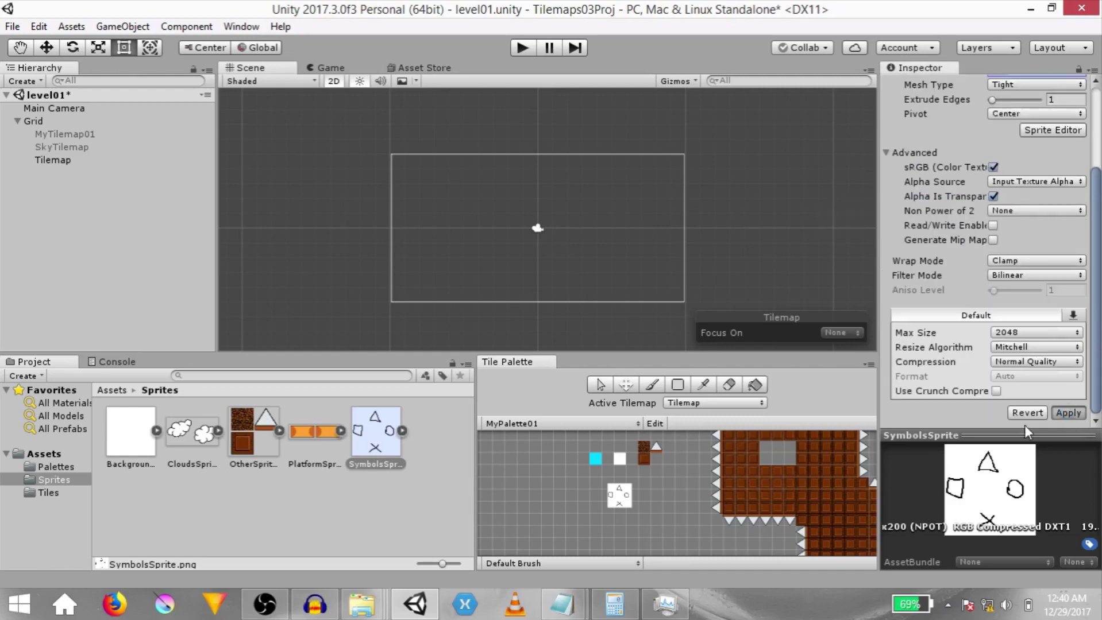
# With the Brush targeting Tilemap, paint one SymbolsSprite tile in the scene, then select Tilemap.
pyautogui.press('b')
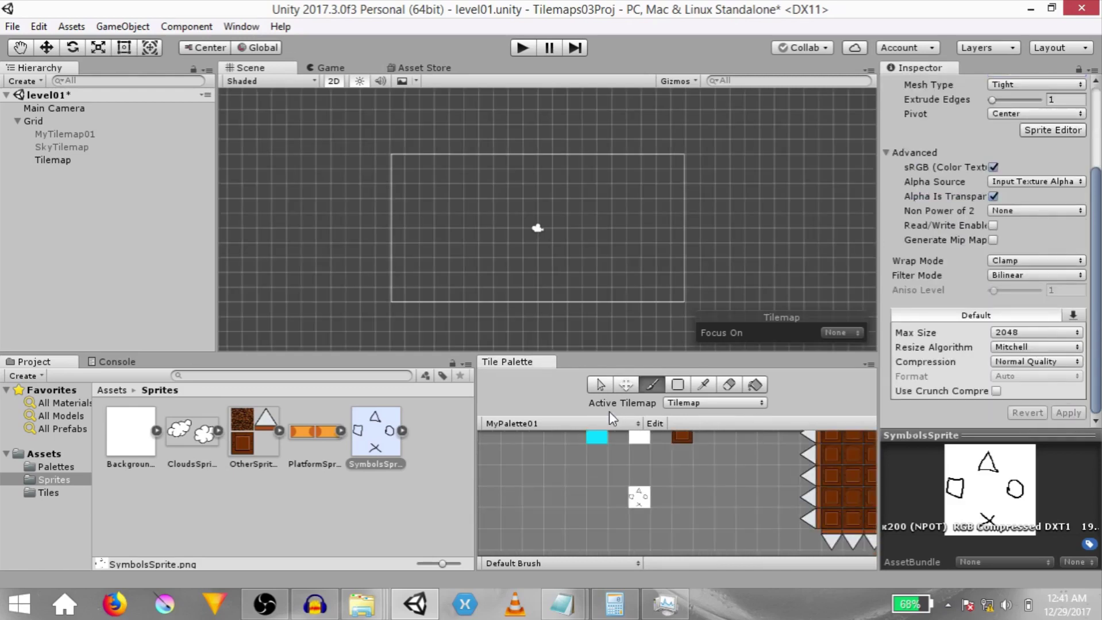
pyautogui.click(721, 403)
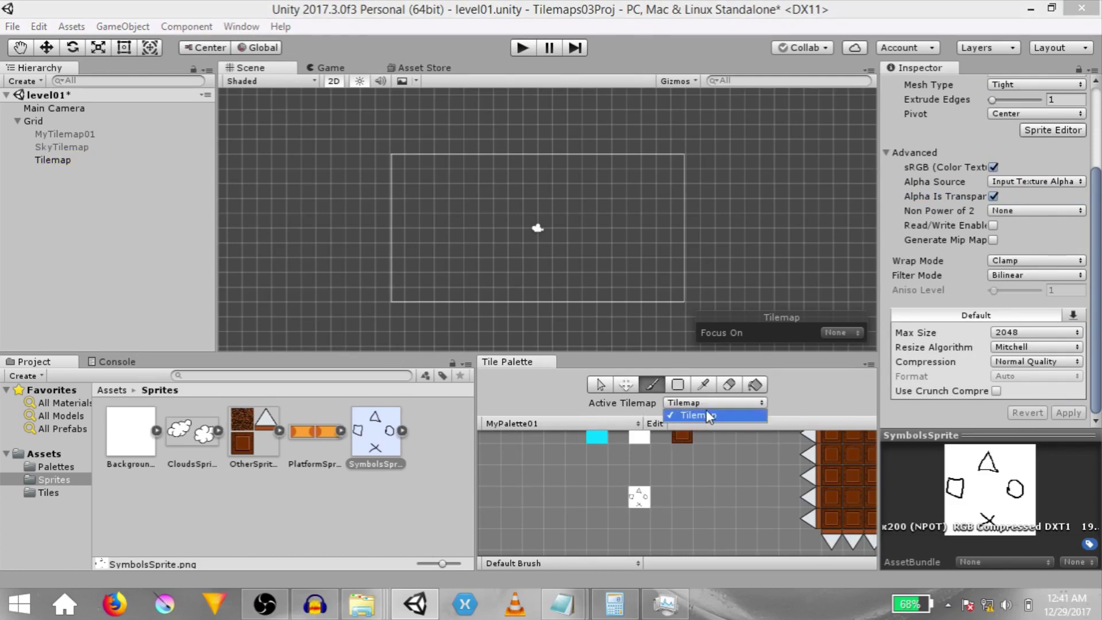
pyautogui.click(708, 416)
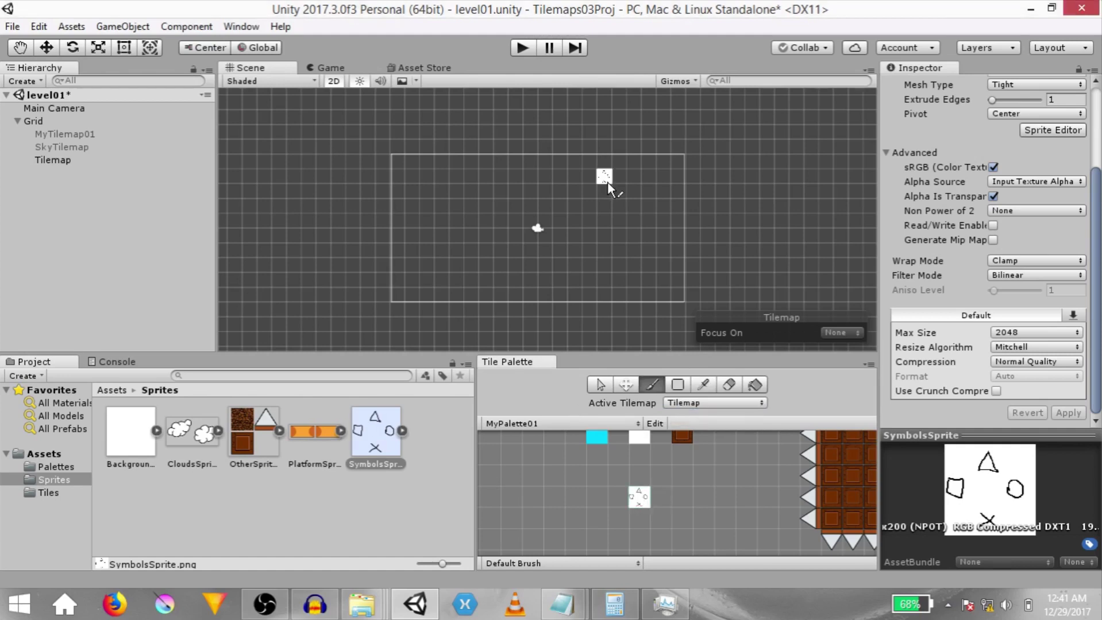
pyautogui.click(607, 183)
pyautogui.scroll(2, 632, 185)
pyautogui.scroll(3, 632, 185)
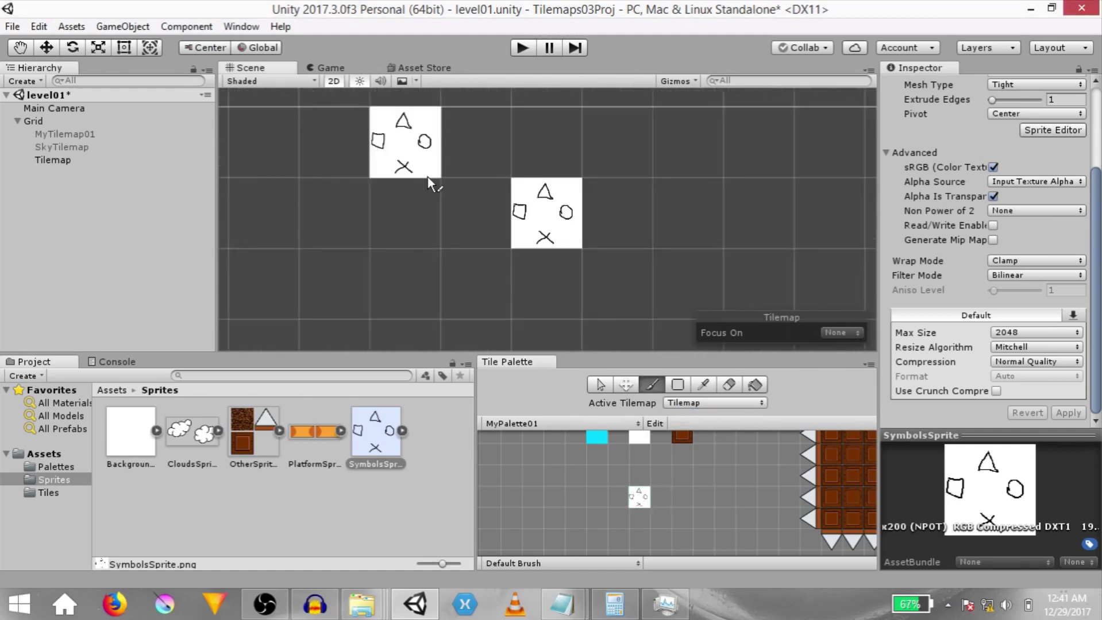
pyautogui.click(54, 160)
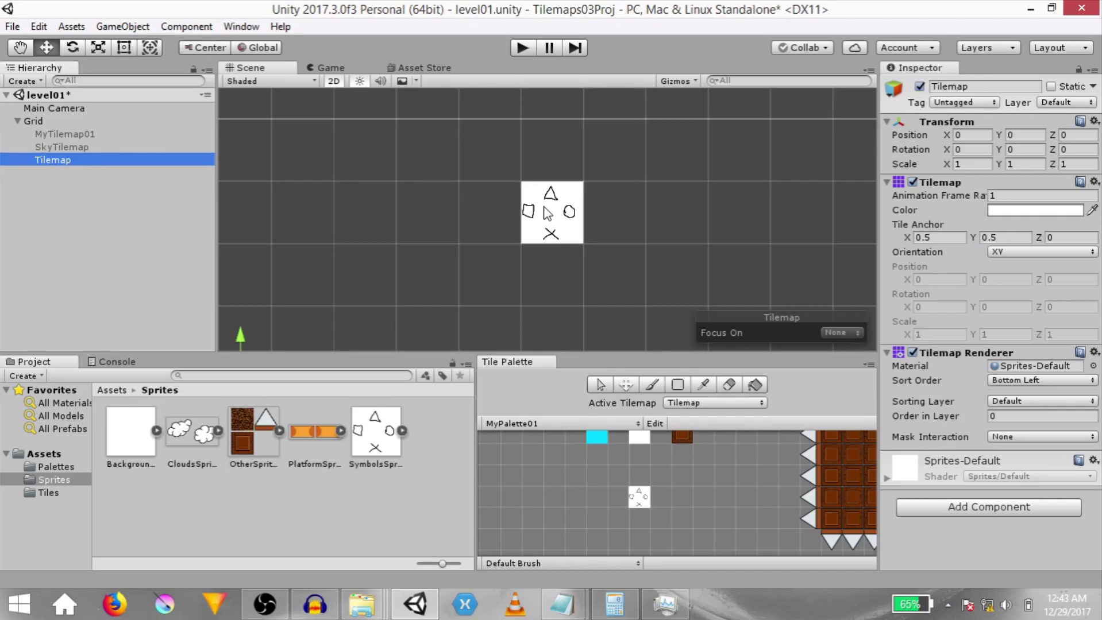
# Set Tile Anchor X and Y to 2 and select the now-empty original cell to see the offset.
pyautogui.moveTo(906, 236); pyautogui.dragTo(922, 257)
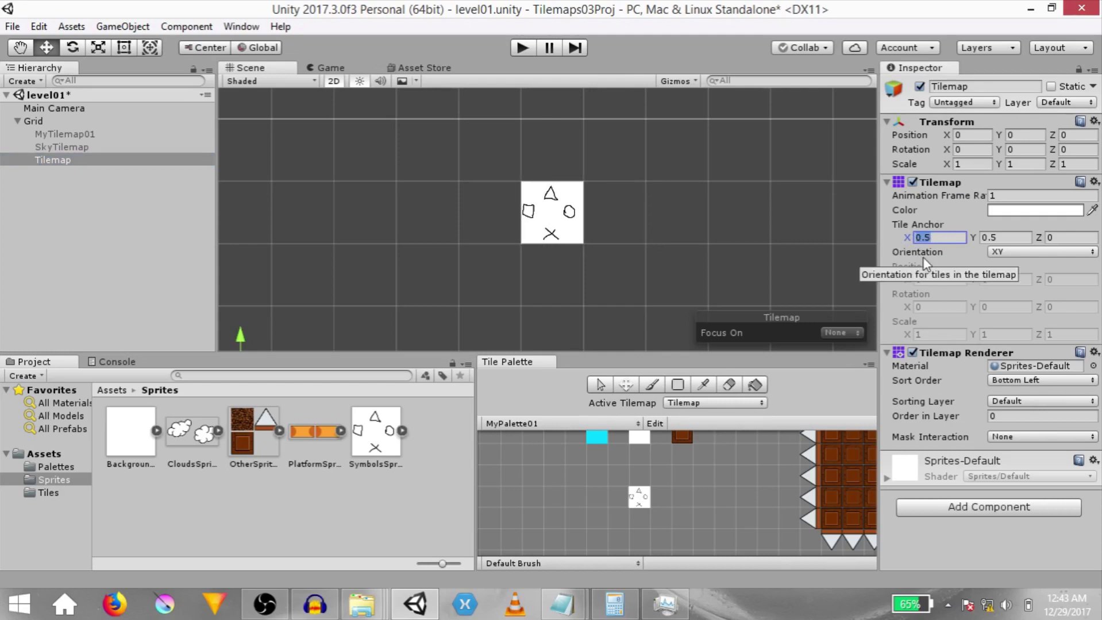
pyautogui.write('2')
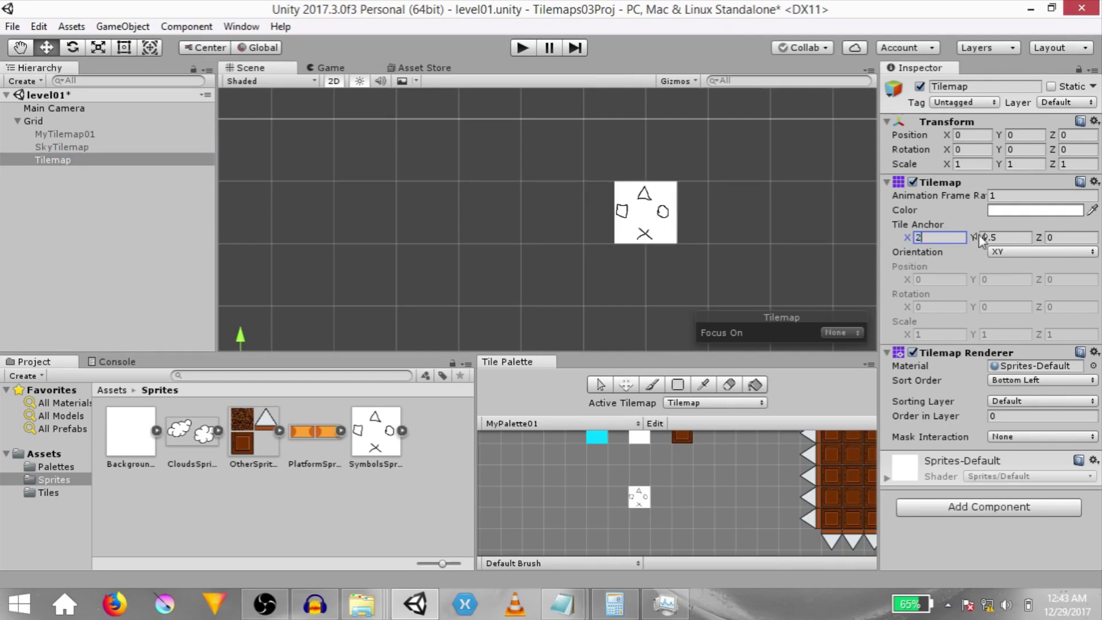
pyautogui.click(1008, 237)
pyautogui.write('2')
pyautogui.press('Return')
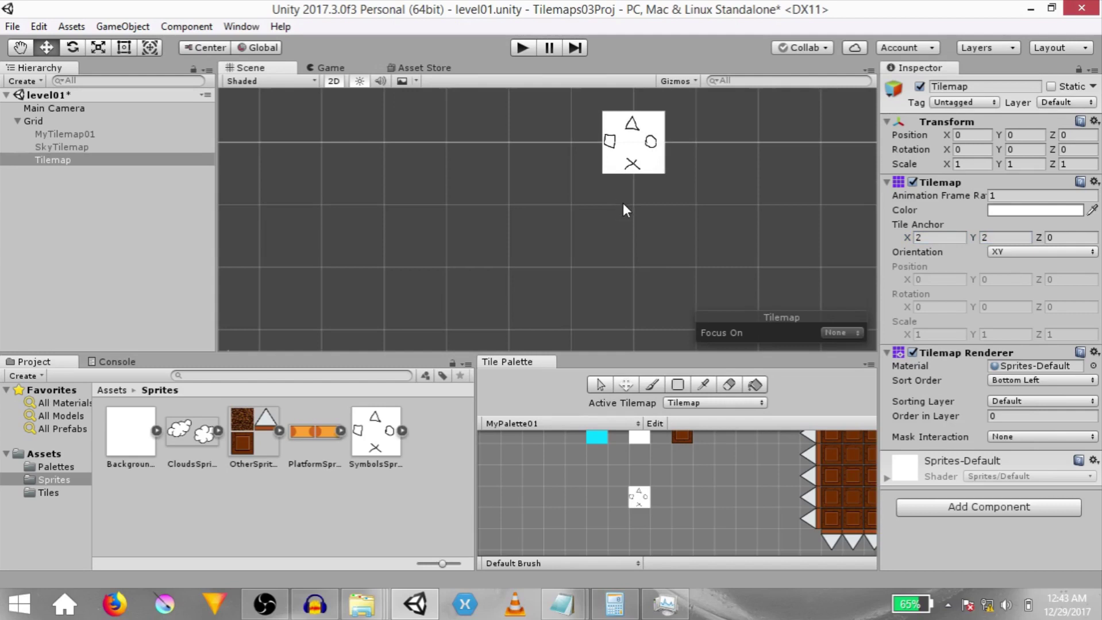
pyautogui.press('s')
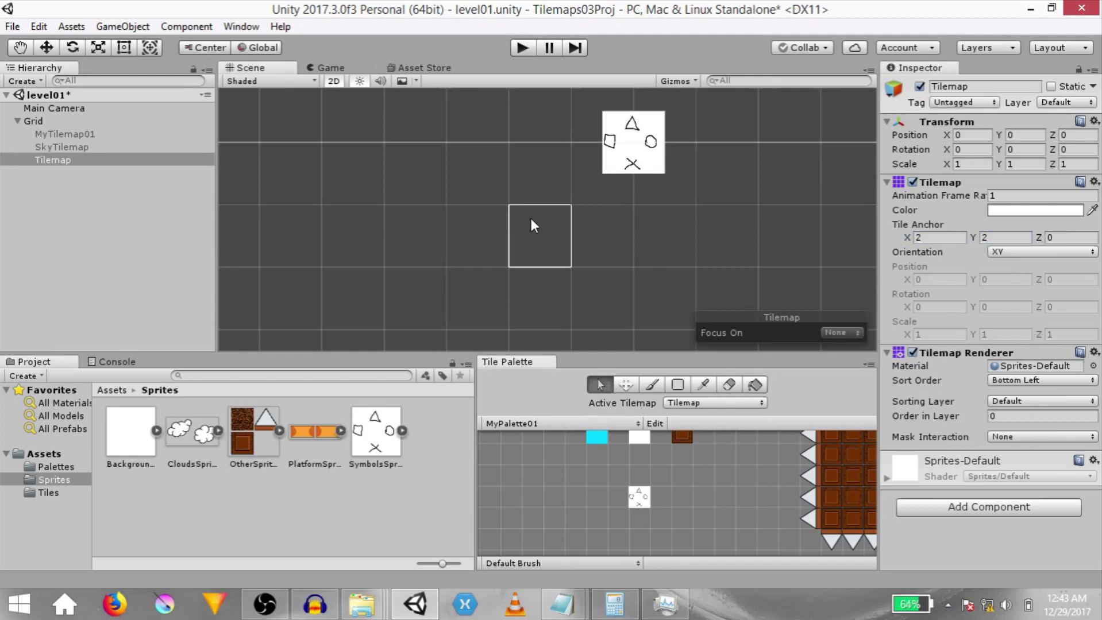
pyautogui.click(531, 225)
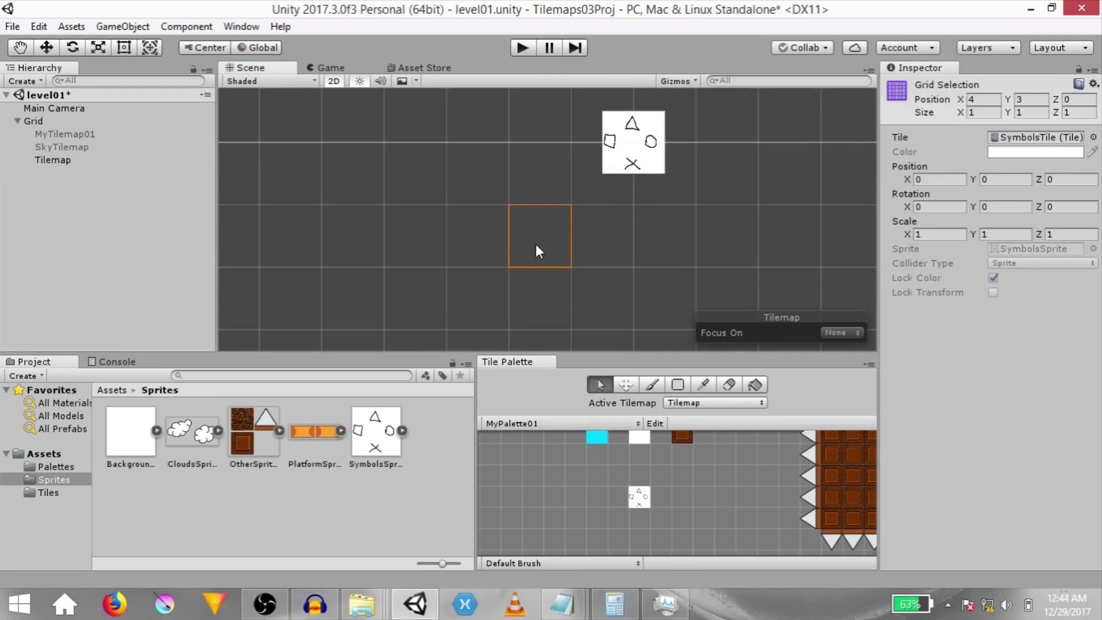
# Reset the Tilemap's Tile Anchor to 0.5, 0.5 to recenter the symbols tile.
pyautogui.click(52, 159)
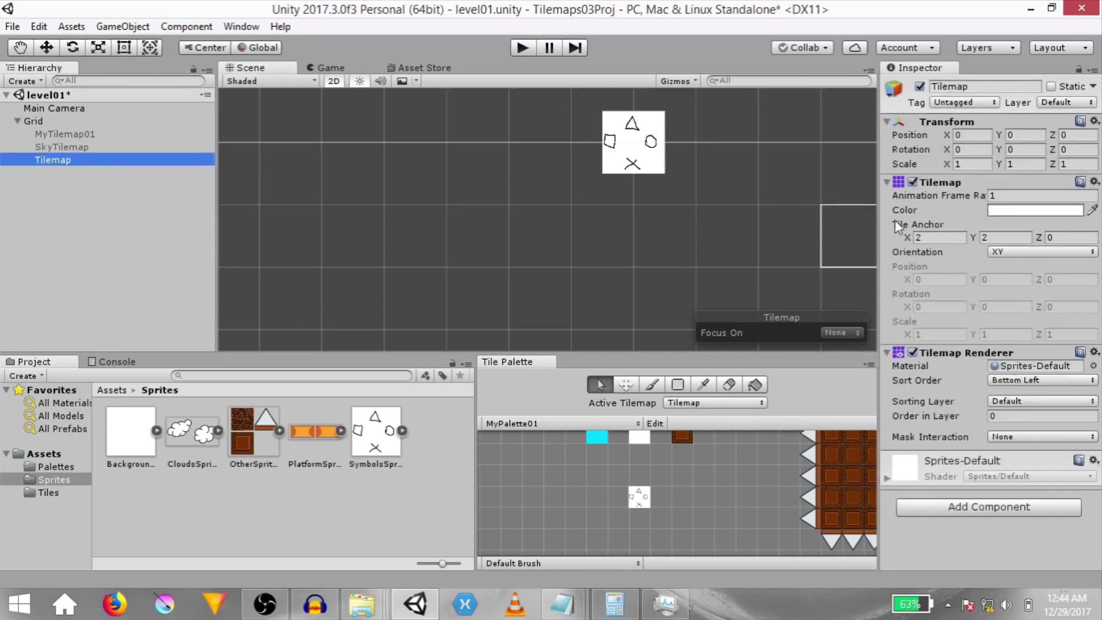
pyautogui.click(949, 238)
pyautogui.write('0.5')
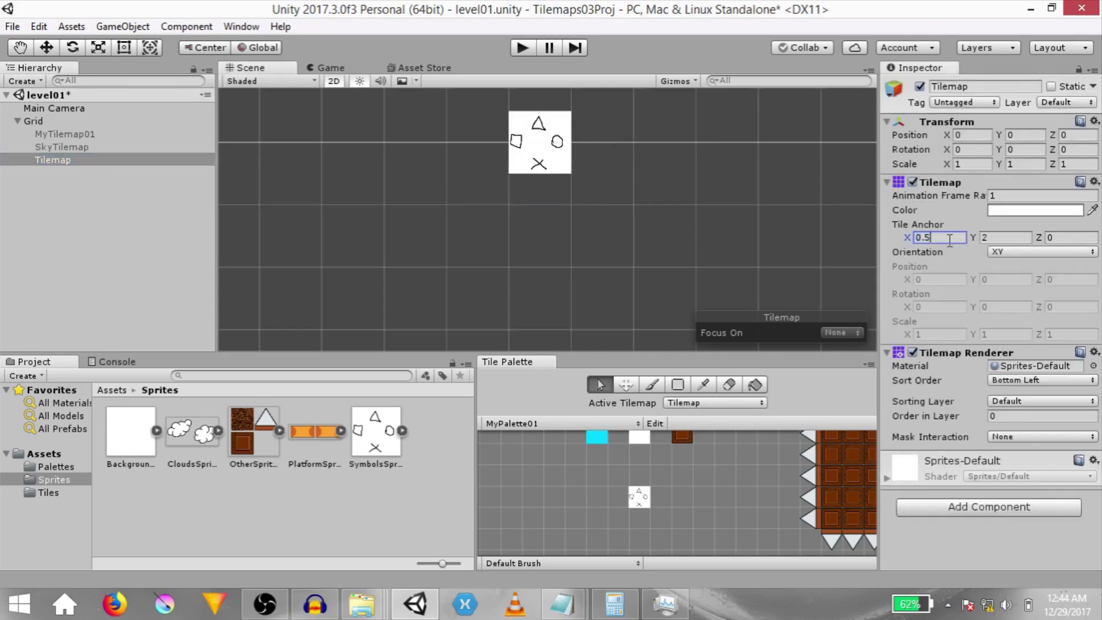
pyautogui.press('Tab')
pyautogui.write('0.5')
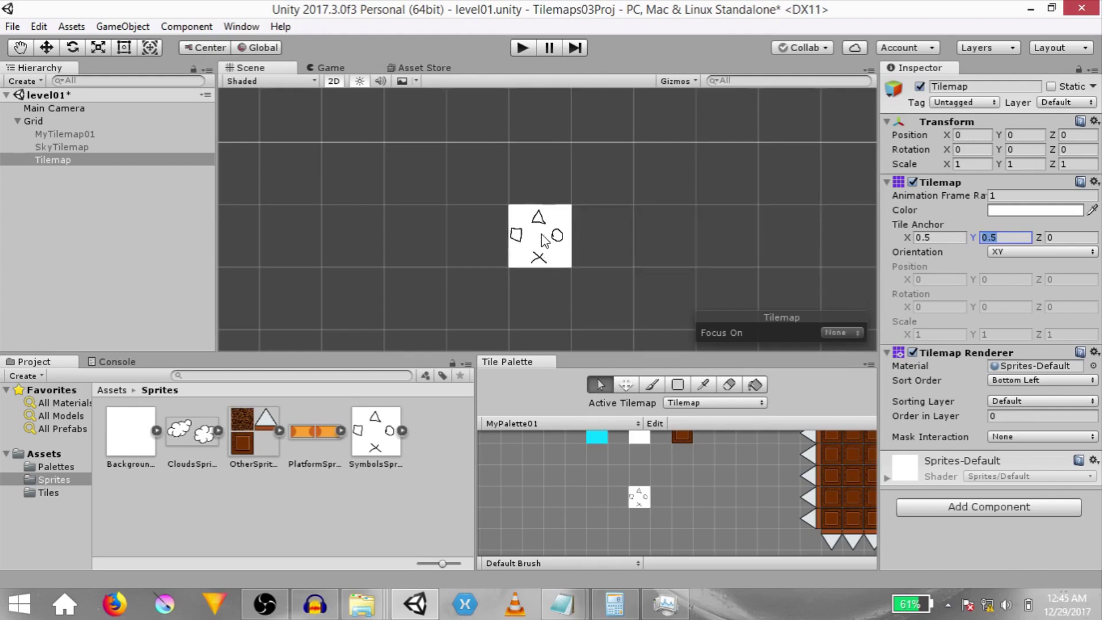
# Leave 2D mode, orbit the view, and set Tilemap Orientation to XZ so the tile lies flat.
pyautogui.press('2')
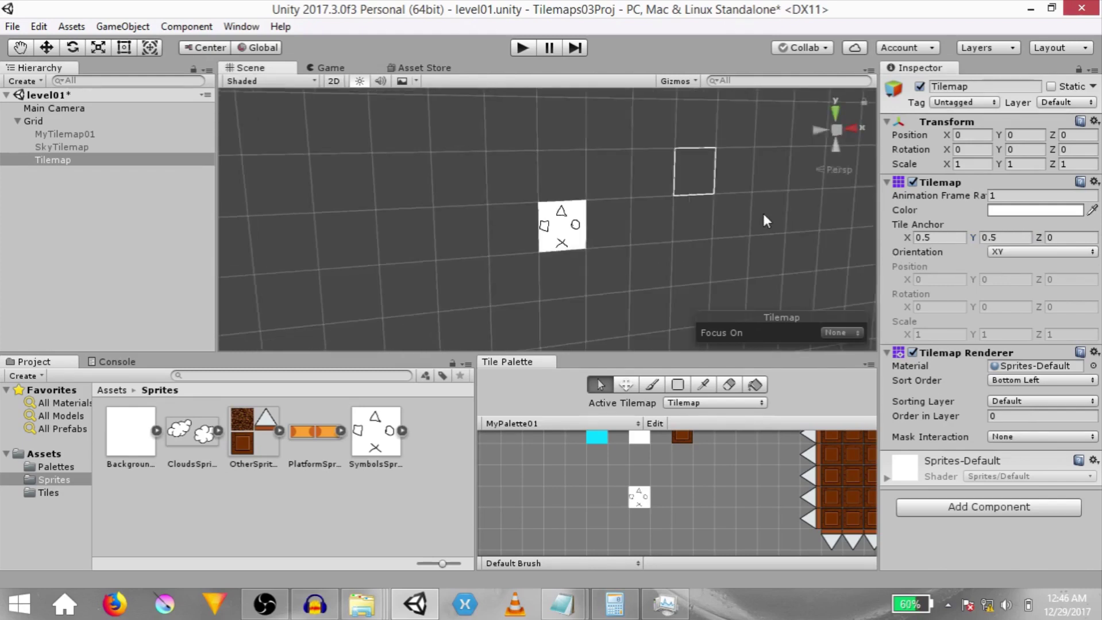
pyautogui.keyDown('alt'); pyautogui.moveTo(762, 211); pyautogui.dragTo(651, 243); pyautogui.keyUp('alt')
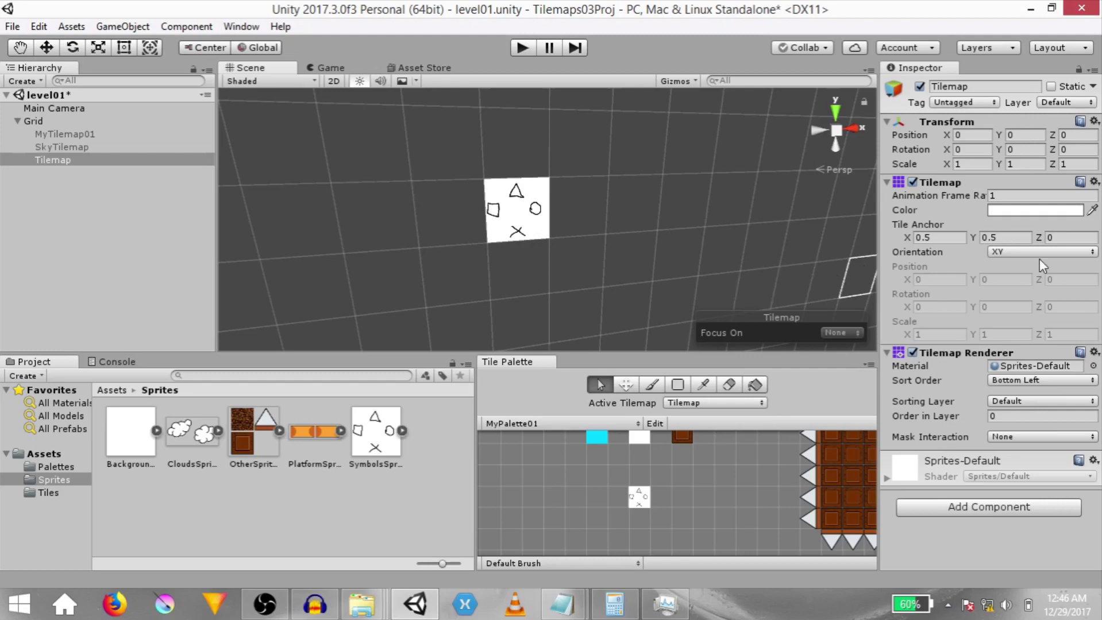
pyautogui.scroll(1, 646, 178)
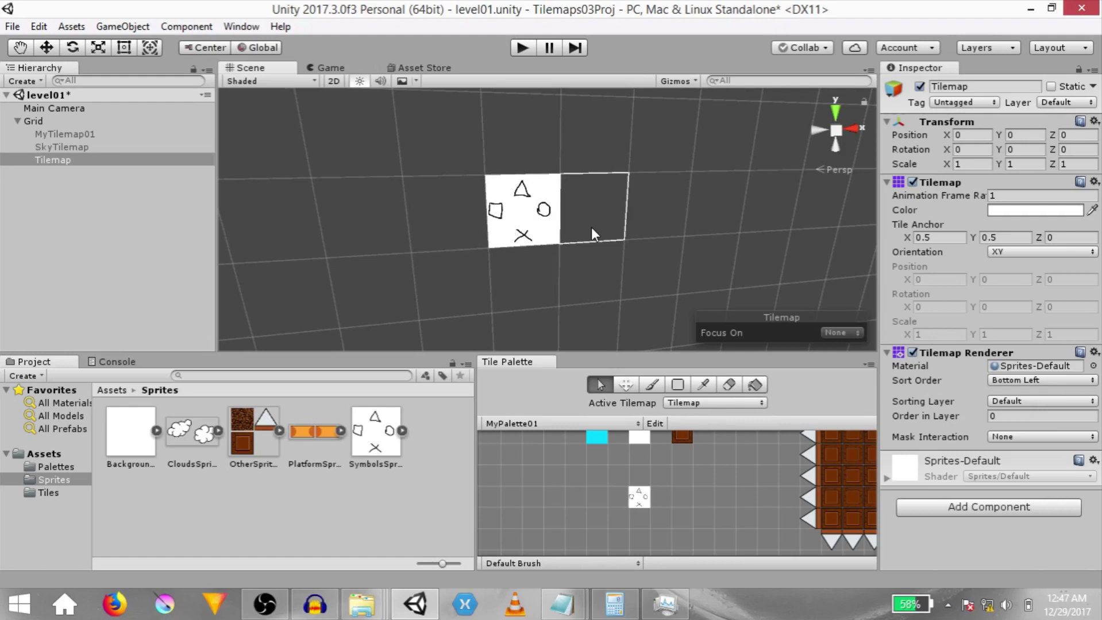
pyautogui.click(1029, 249)
pyautogui.click(1022, 284)
pyautogui.scroll(2, 629, 204)
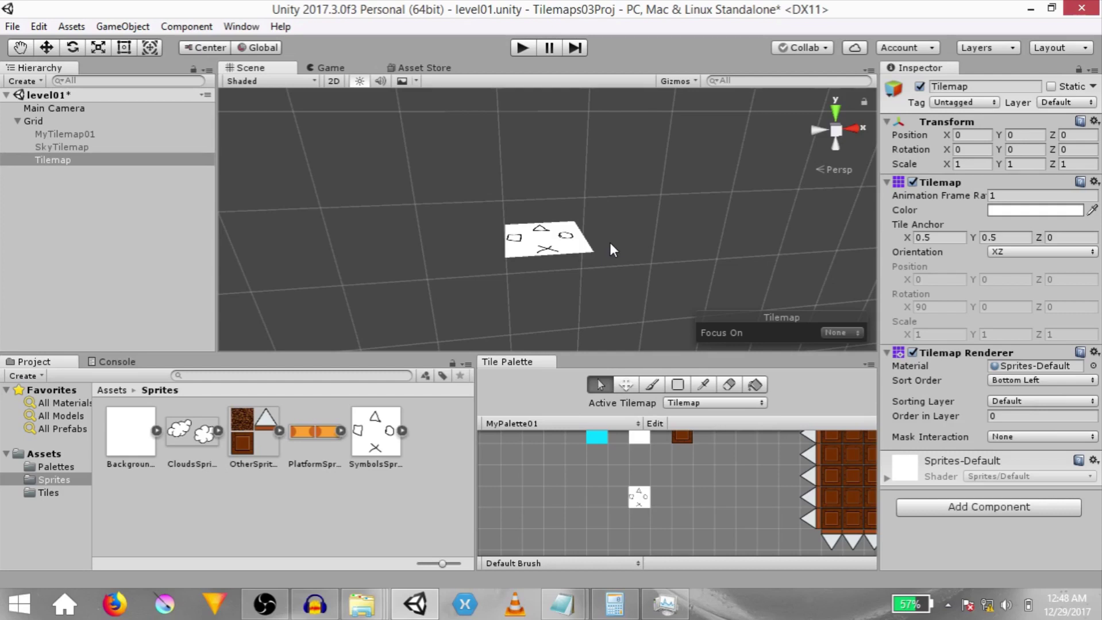
# Switch the handle toggle from Global to Local and orbit and pan to face the flat tile.
pyautogui.keyDown('alt'); pyautogui.moveTo(620, 168); pyautogui.dragTo(637, 546); pyautogui.keyUp('alt')
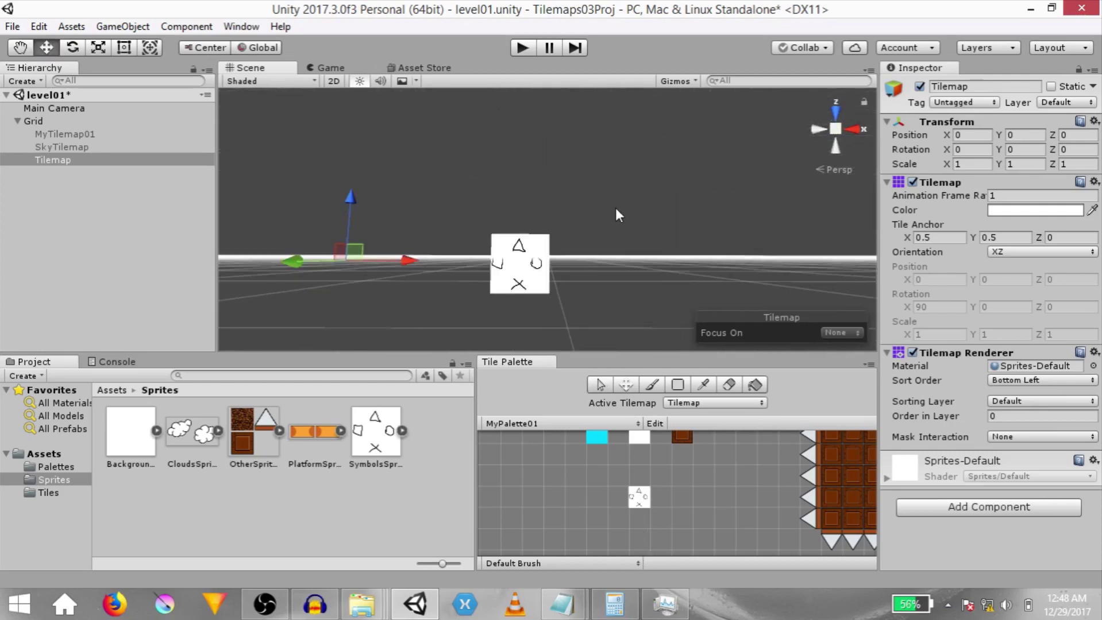
pyautogui.click(255, 50)
pyautogui.moveTo(461, 262); pyautogui.dragTo(493, 222, button='middle')
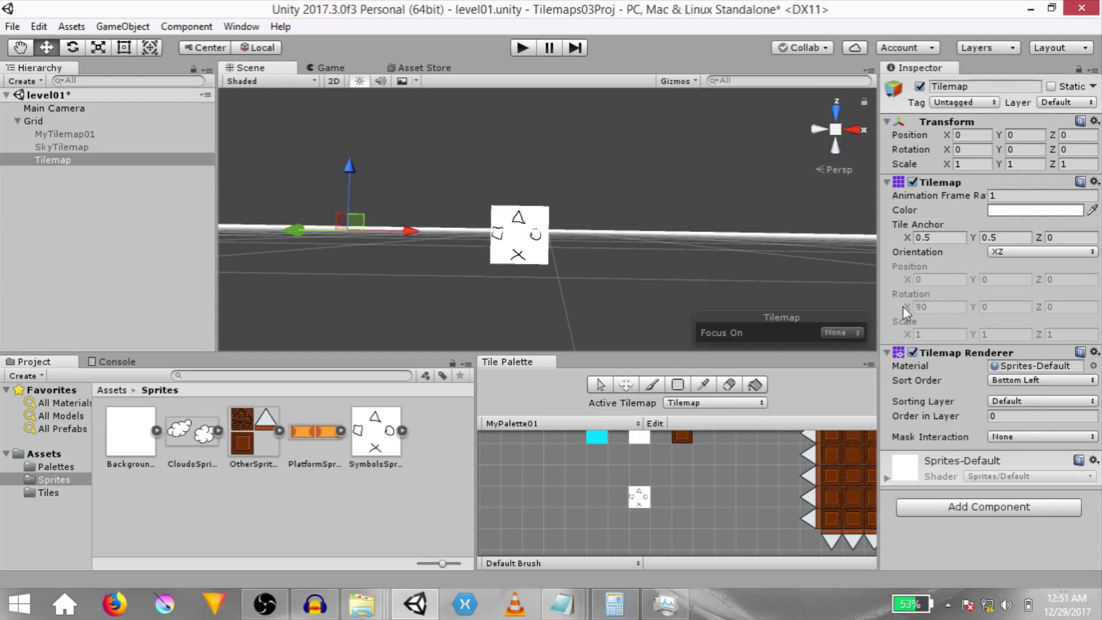
# Try the YX Tilemap orientation, then switch to XY and orbit around the upright tile.
pyautogui.click(1022, 252)
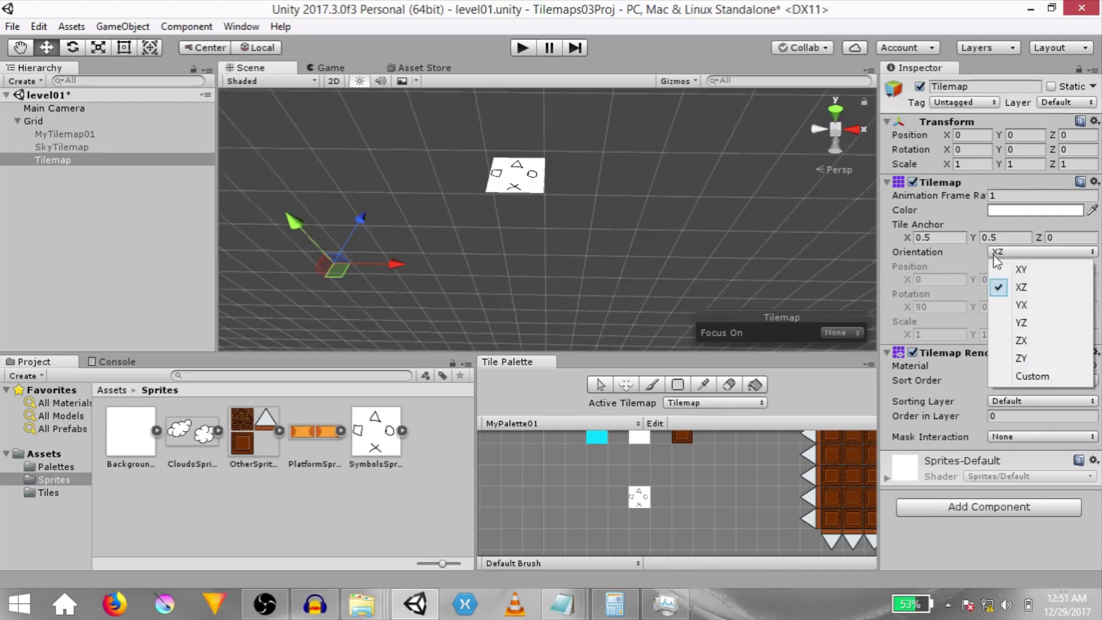
pyautogui.click(1033, 308)
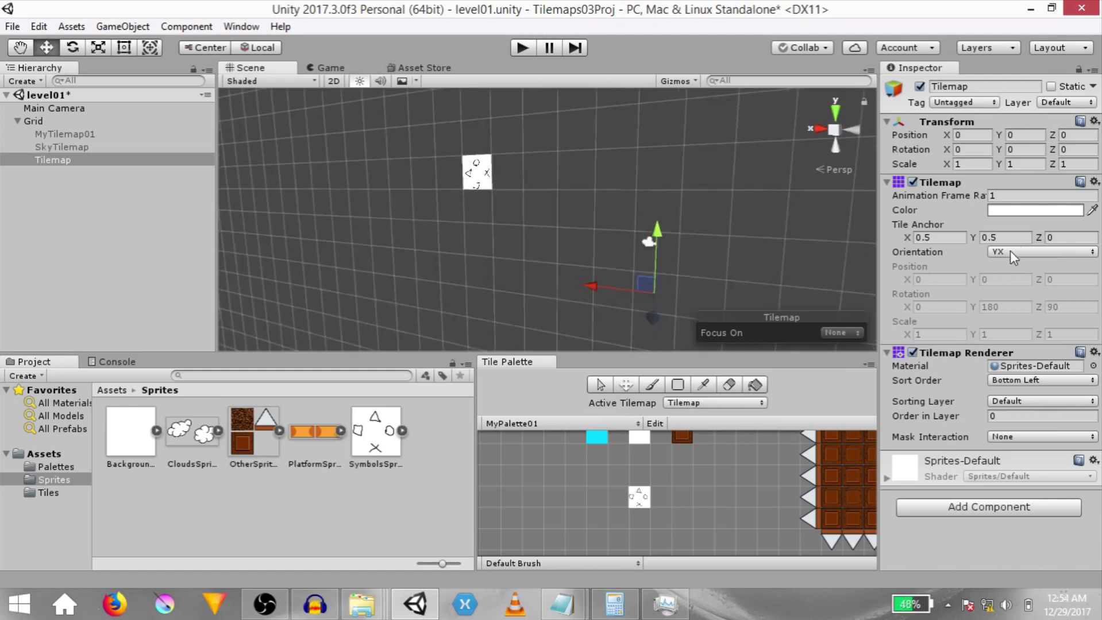
pyautogui.click(1009, 255)
pyautogui.click(1011, 269)
pyautogui.keyDown('alt'); pyautogui.moveTo(677, 205); pyautogui.dragTo(600, 195); pyautogui.keyUp('alt')
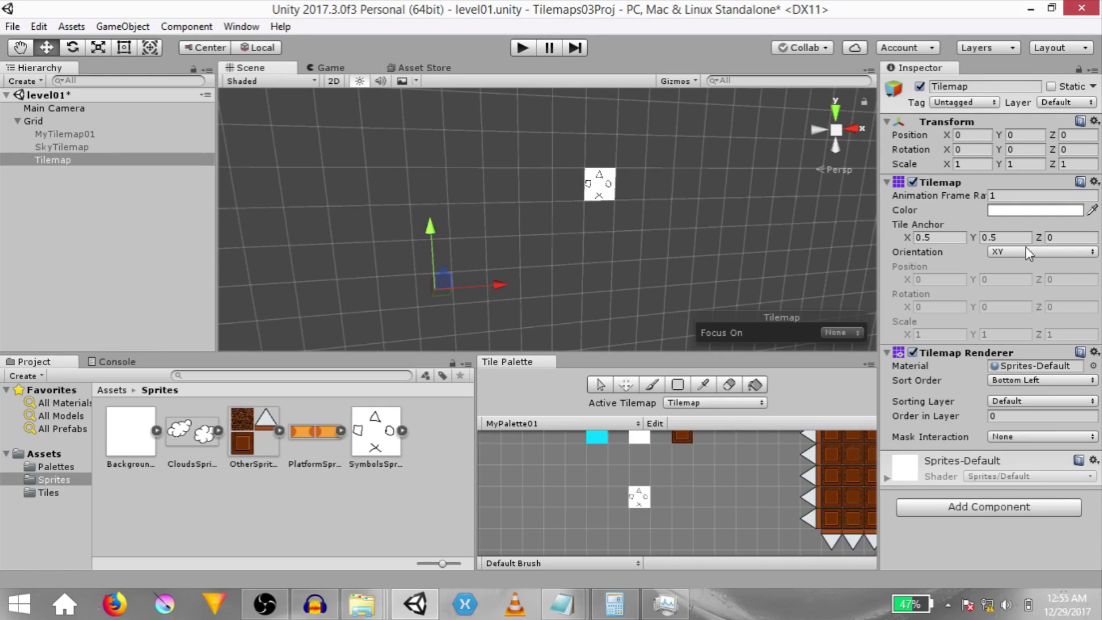
# Set Tilemap Orientation to YZ, orbit to inspect the tile, then choose Custom orientation.
pyautogui.click(997, 253)
pyautogui.click(1015, 310)
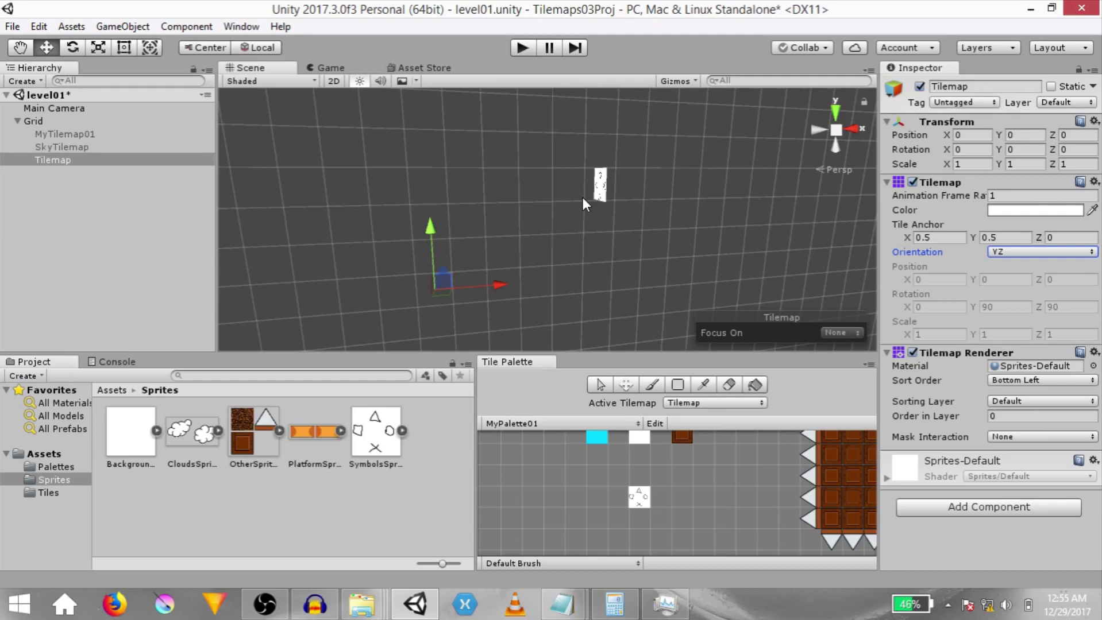
pyautogui.keyDown('alt'); pyautogui.moveTo(626, 212); pyautogui.dragTo(504, 97); pyautogui.keyUp('alt')
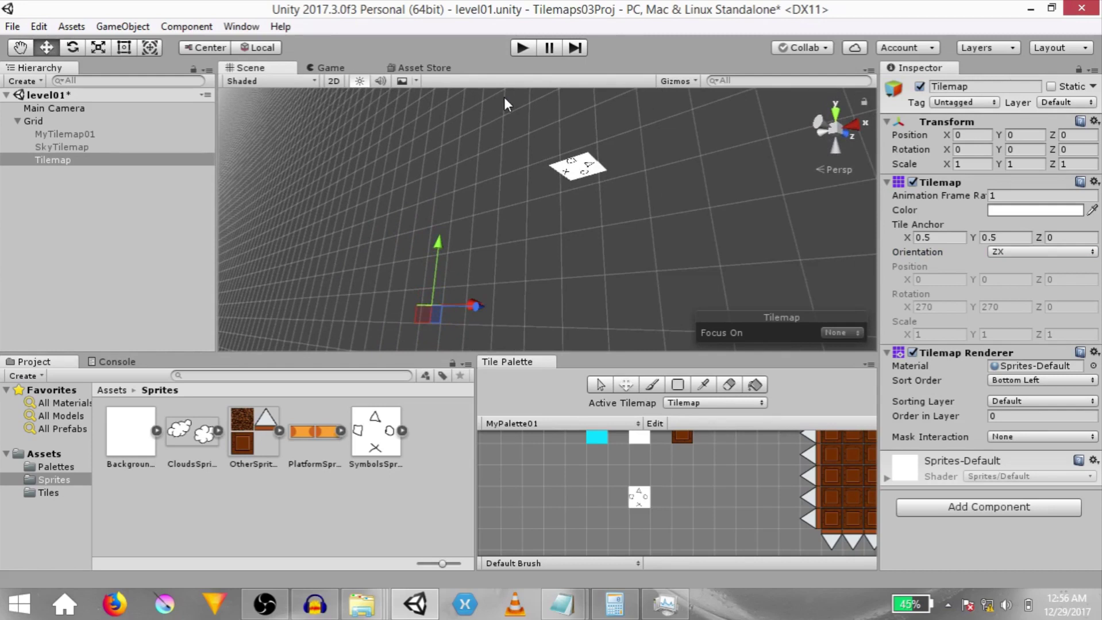
pyautogui.press('Down')
pyautogui.keyDown('alt'); pyautogui.moveTo(487, 151); pyautogui.dragTo(524, 244); pyautogui.keyUp('alt')
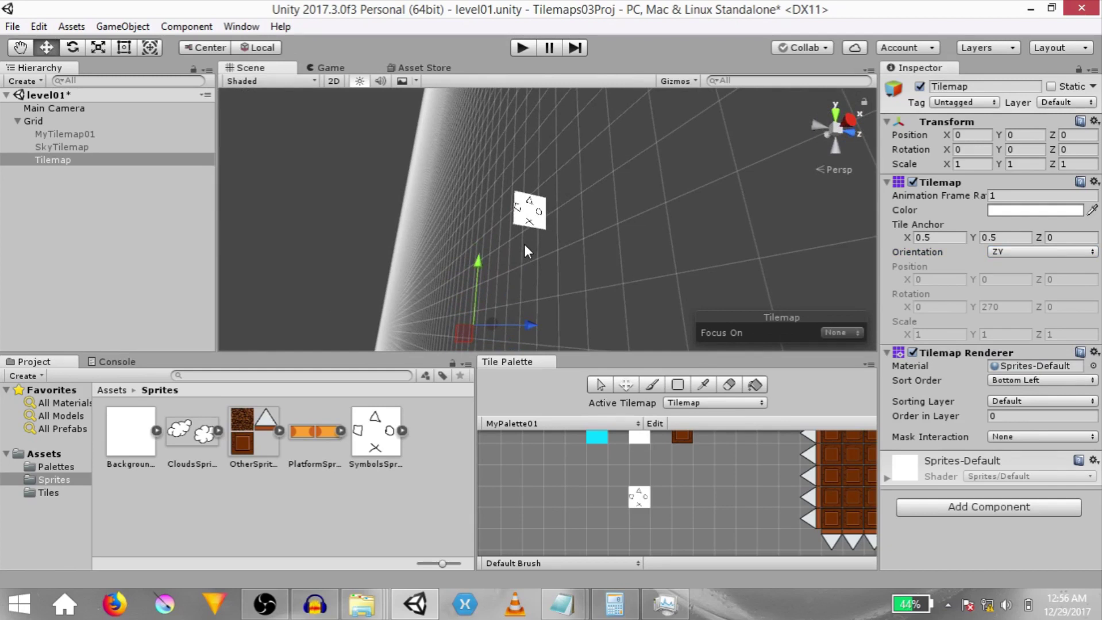
pyautogui.moveTo(549, 224); pyautogui.dragTo(551, 199, button='middle')
pyautogui.click(1012, 251)
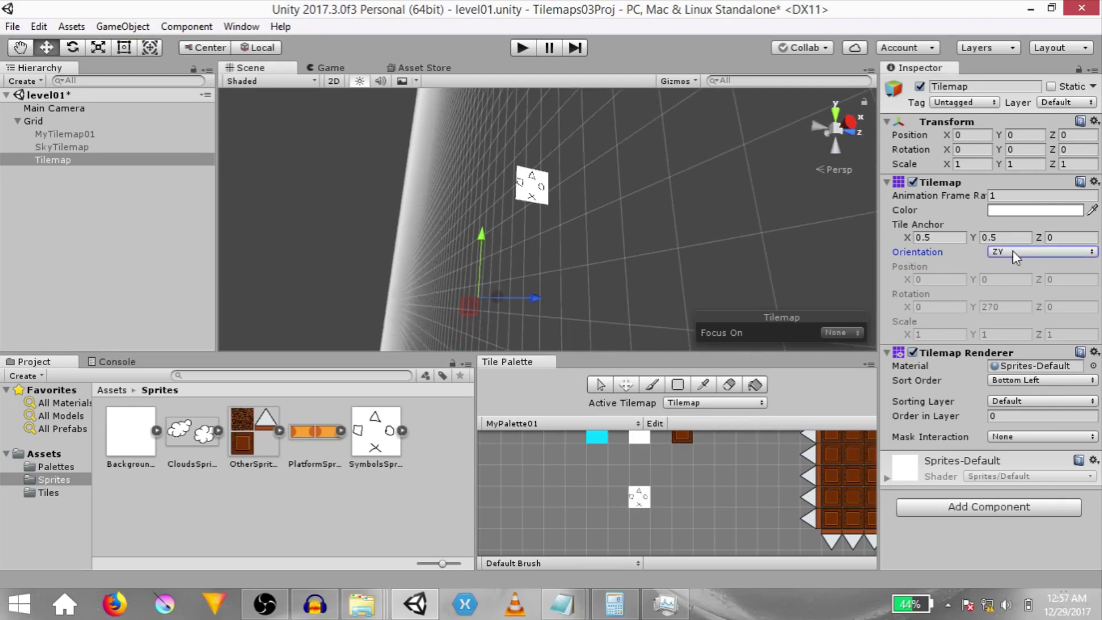
pyautogui.click(1039, 377)
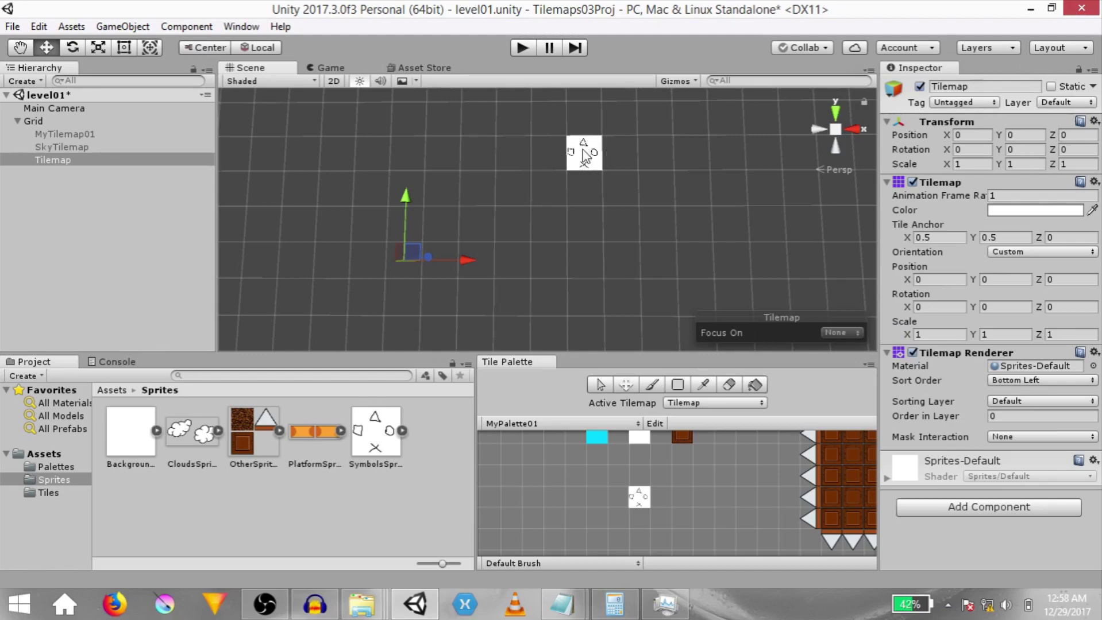
# Experiment with the Custom orientation offset, X rotation and X scale, resetting X scale to 1.
pyautogui.moveTo(909, 280); pyautogui.dragTo(680, 119)
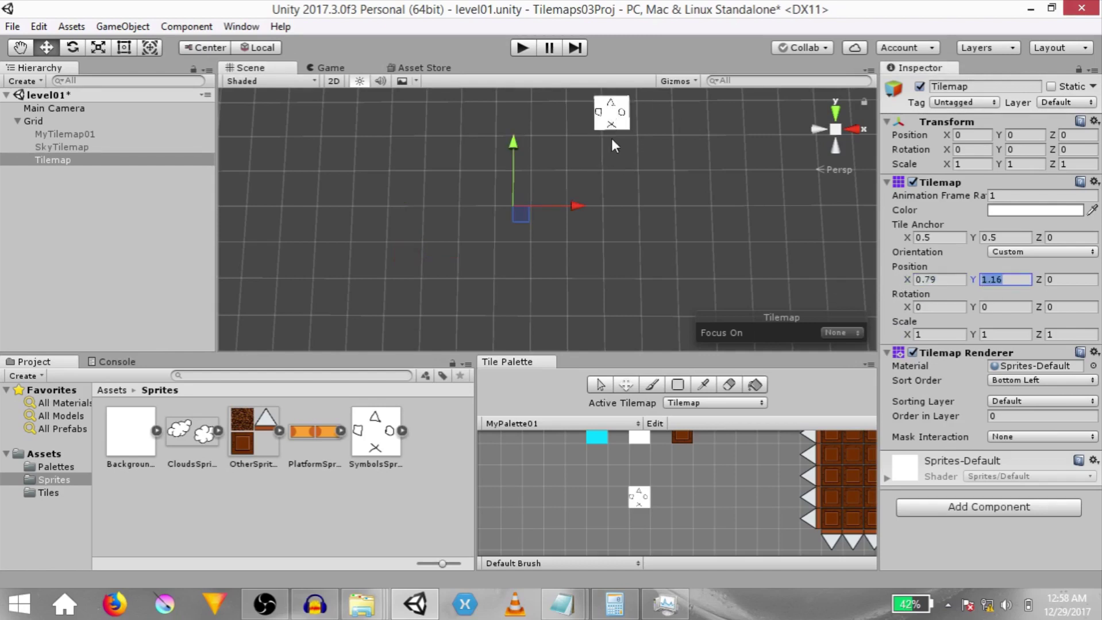
pyautogui.click(598, 386)
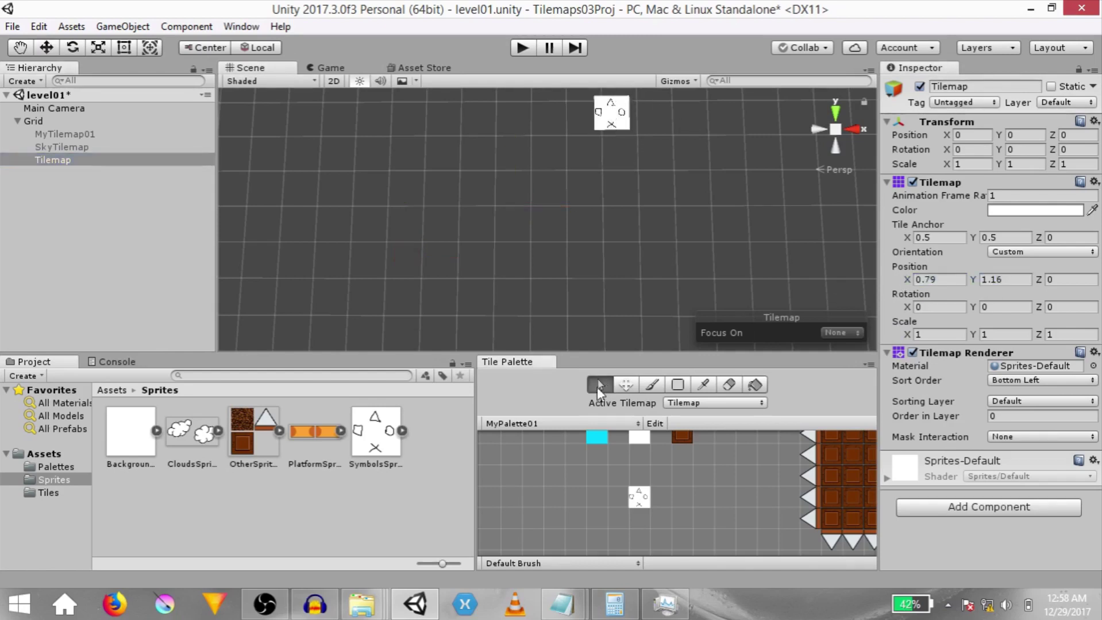
pyautogui.click(579, 152)
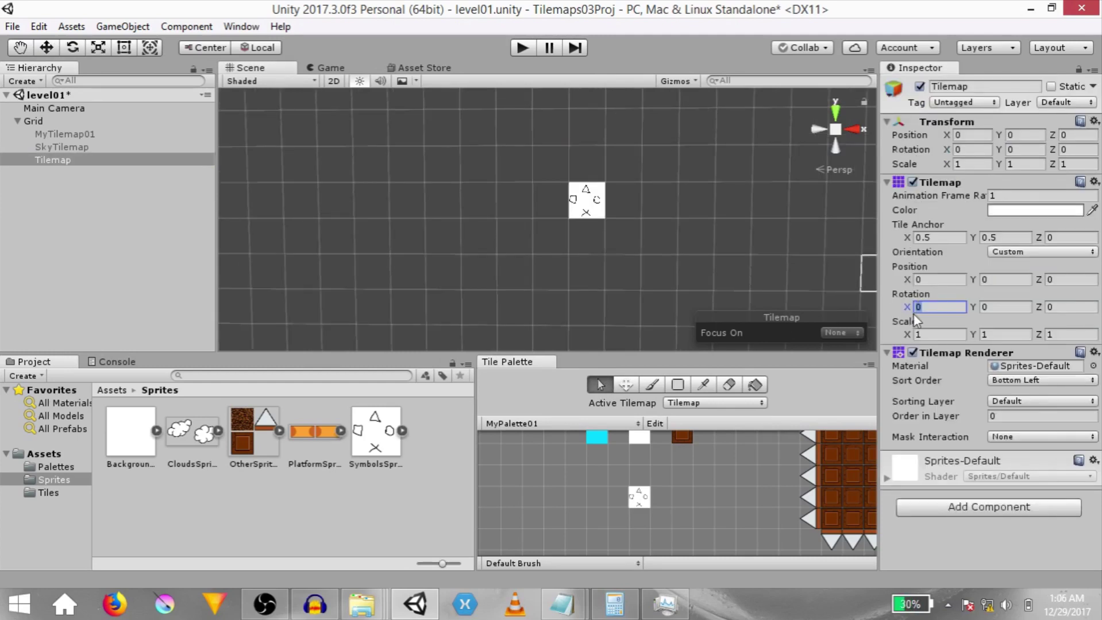
pyautogui.moveTo(907, 308); pyautogui.dragTo(910, 241)
pyautogui.moveTo(905, 333); pyautogui.dragTo(1063, 304)
pyautogui.write('1')
pyautogui.press('Tab')
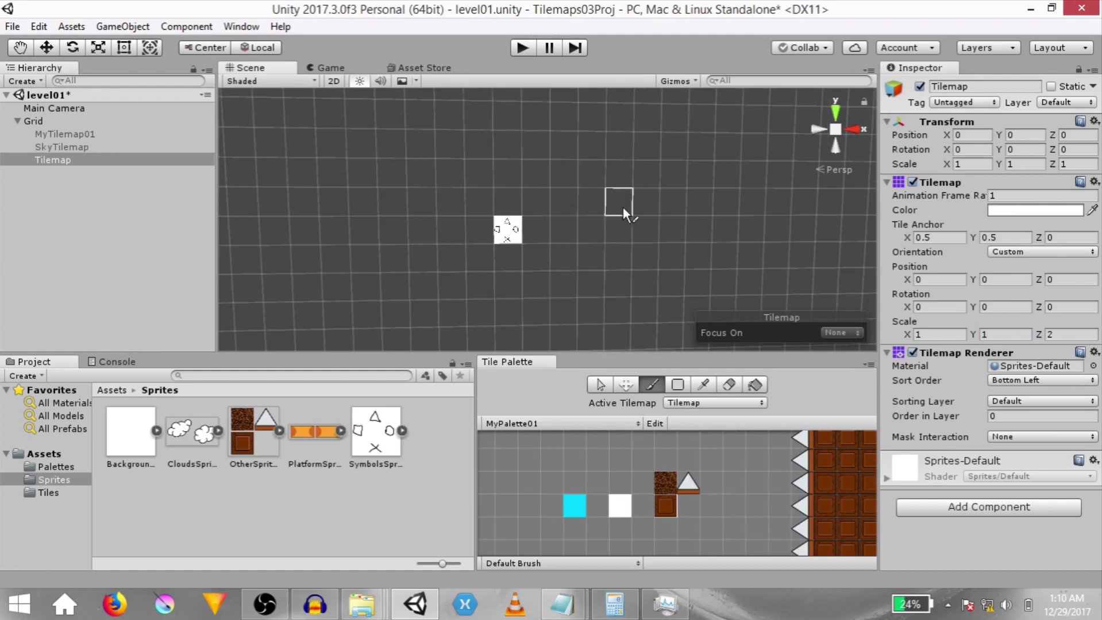
# In 2D view, pick the brown block tile and paint five blocks in an X pattern.
pyautogui.click(334, 82)
pyautogui.moveTo(646, 236); pyautogui.dragTo(504, 202, button='middle')
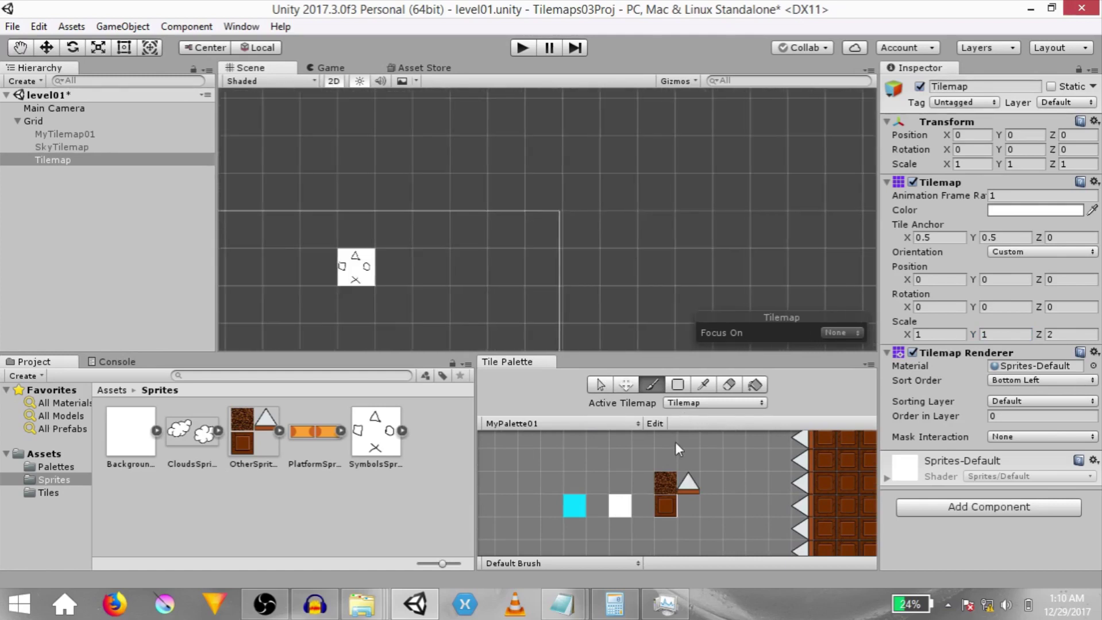
pyautogui.click(661, 507)
pyautogui.click(531, 162)
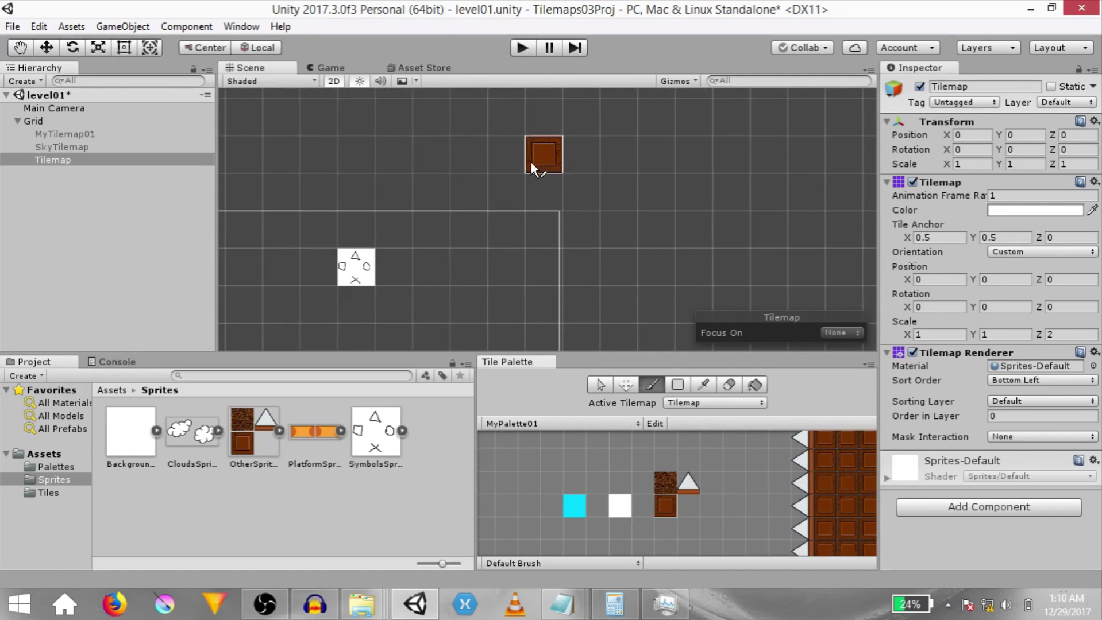
pyautogui.click(585, 187)
pyautogui.click(618, 154)
pyautogui.click(543, 230)
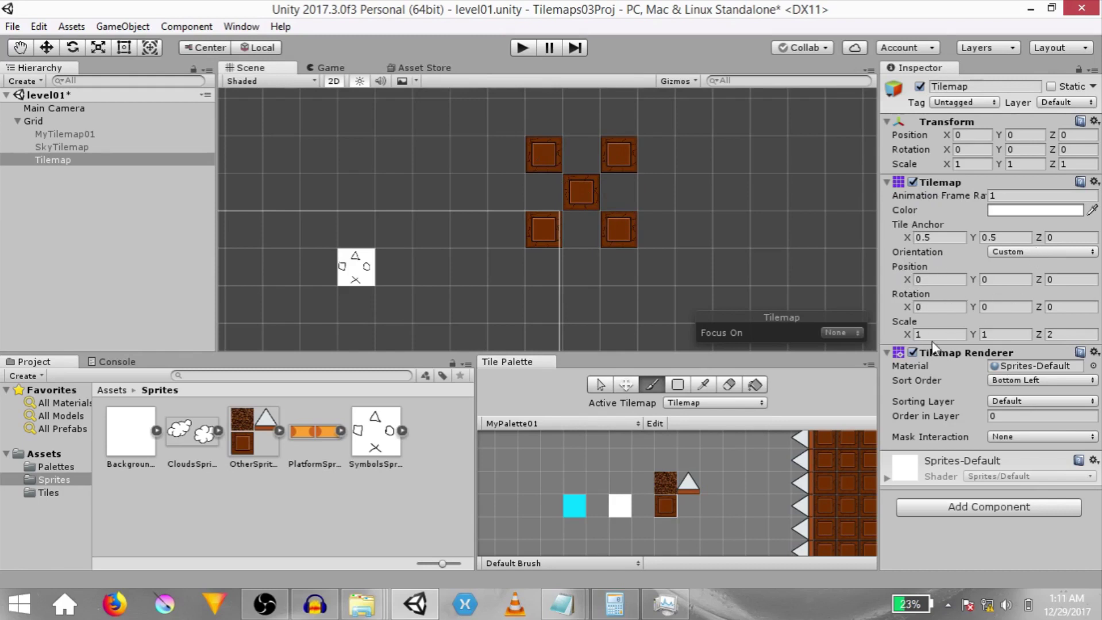
# Set the Tilemap's custom Scale X, Y and Z to 1.5.
pyautogui.click(945, 334)
pyautogui.write('1.5')
pyautogui.press('Tab')
pyautogui.write('1.5')
pyautogui.press('Tab')
pyautogui.write('1.5')
pyautogui.press('Return')
pyautogui.scroll(5, 632, 188)
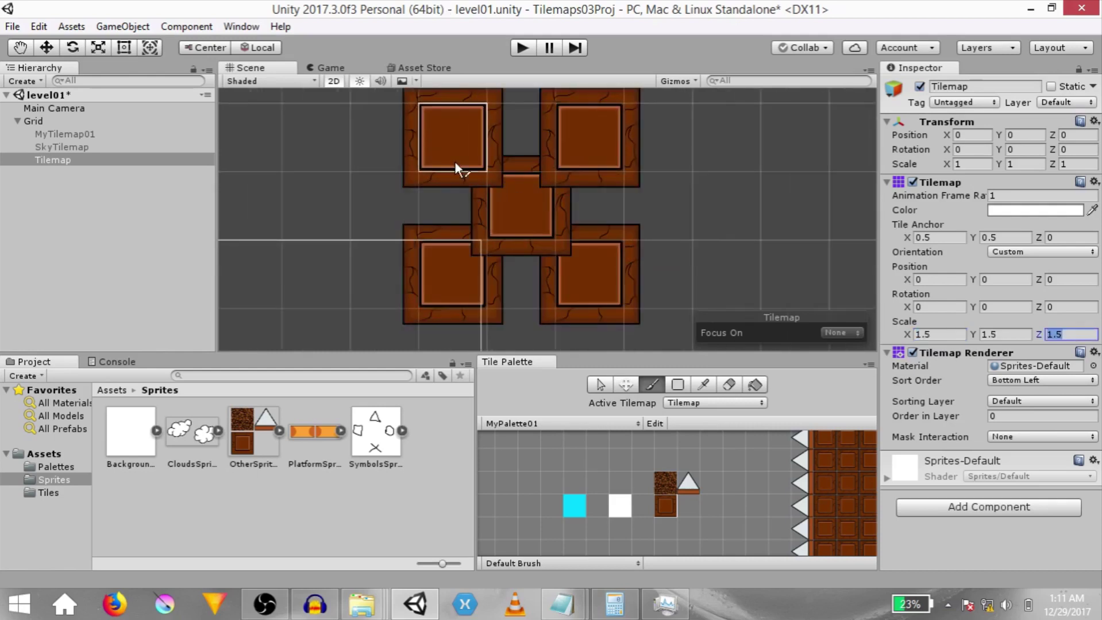
pyautogui.scroll(-2, 714, 200)
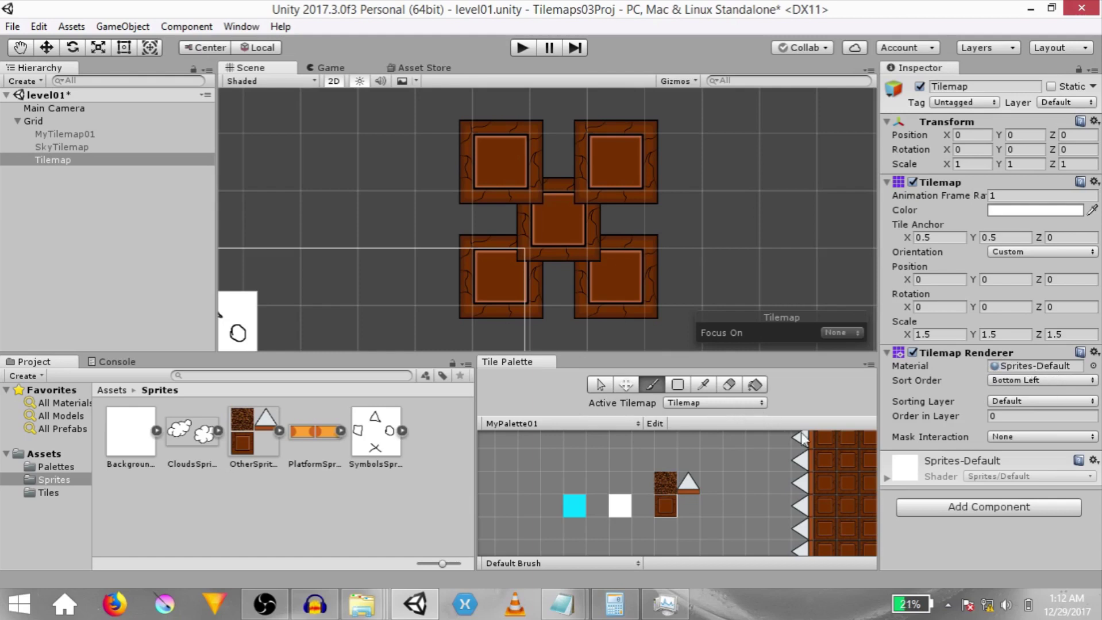
# Keep the sort order at Bottom Left and select the centre block tile to view its grid position 10, 5, 0.
pyautogui.click(999, 380)
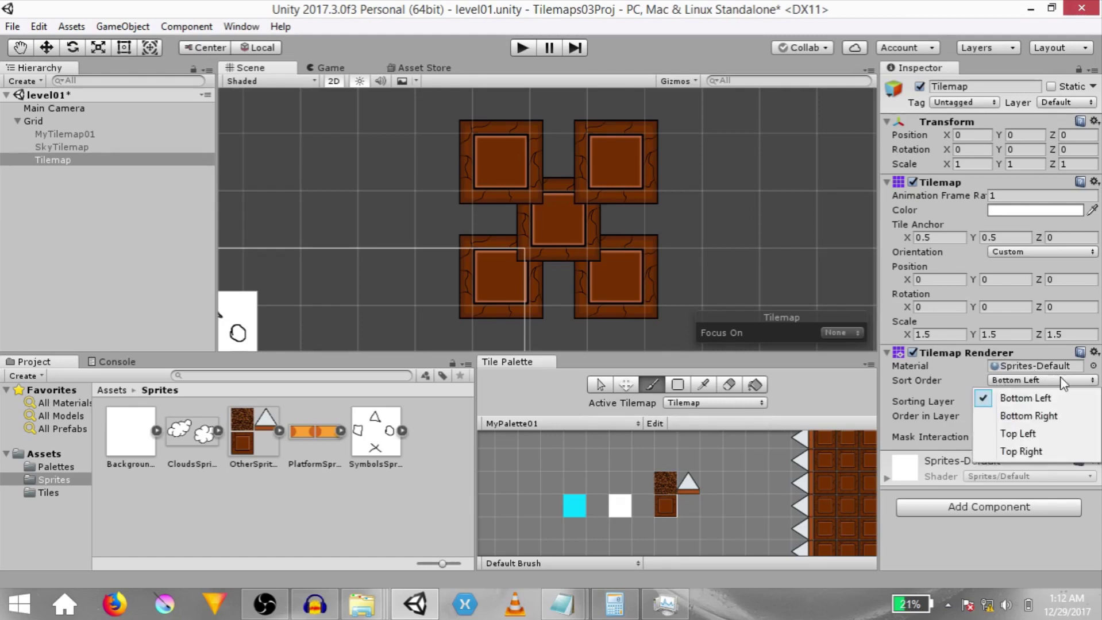
pyautogui.click(1035, 402)
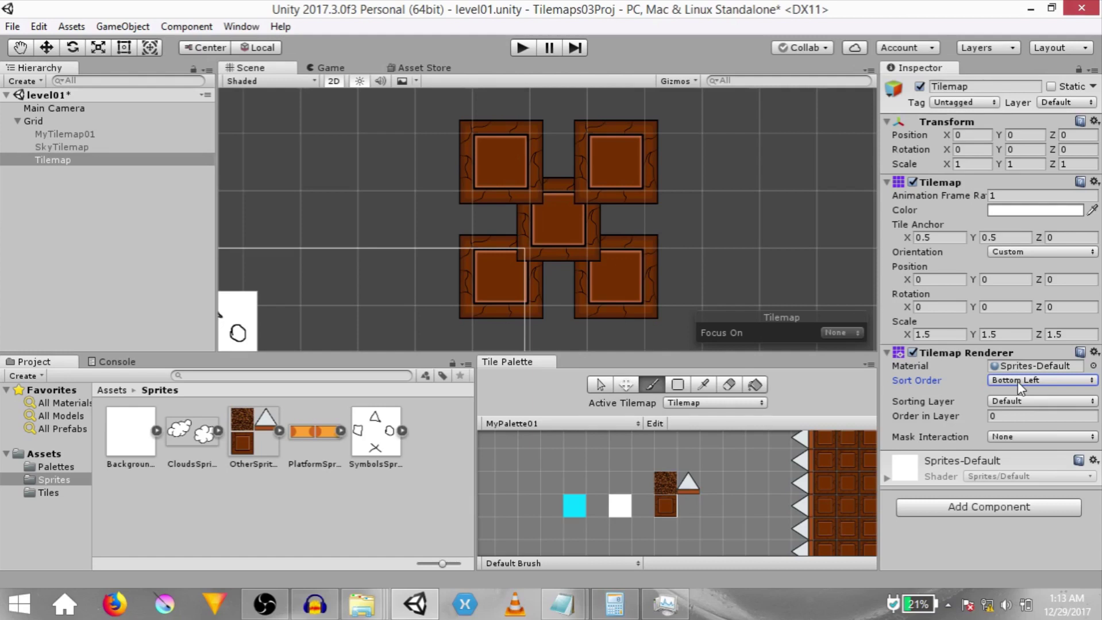
pyautogui.press('s')
pyautogui.click(562, 222)
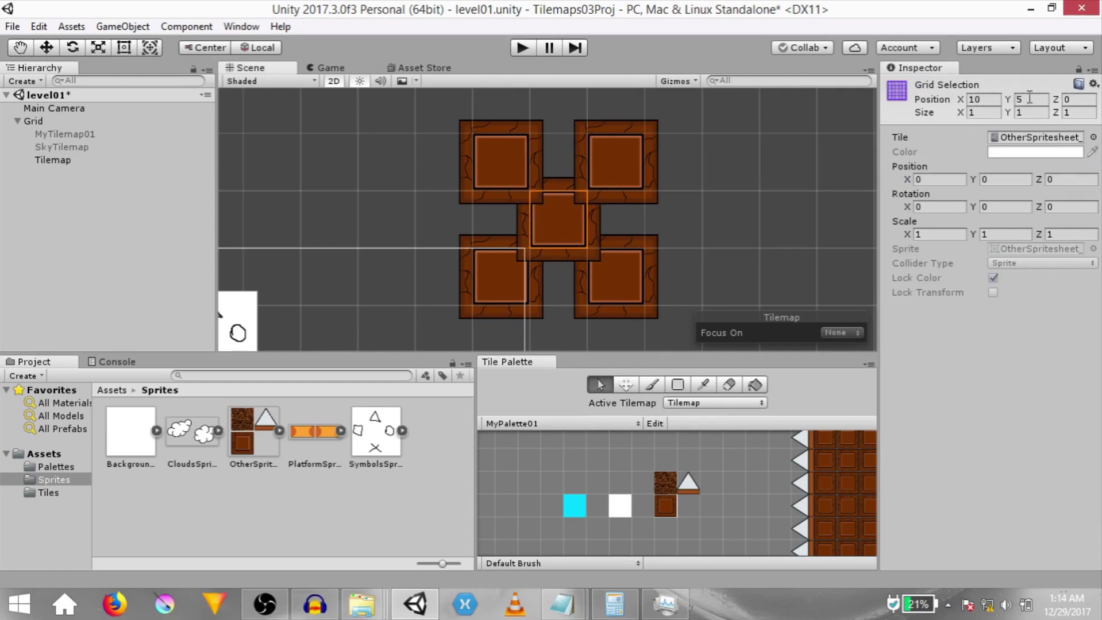
# Compare the grid positions of the top-right and centre block tiles.
pyautogui.click(634, 152)
pyautogui.click(571, 220)
pyautogui.click(594, 172)
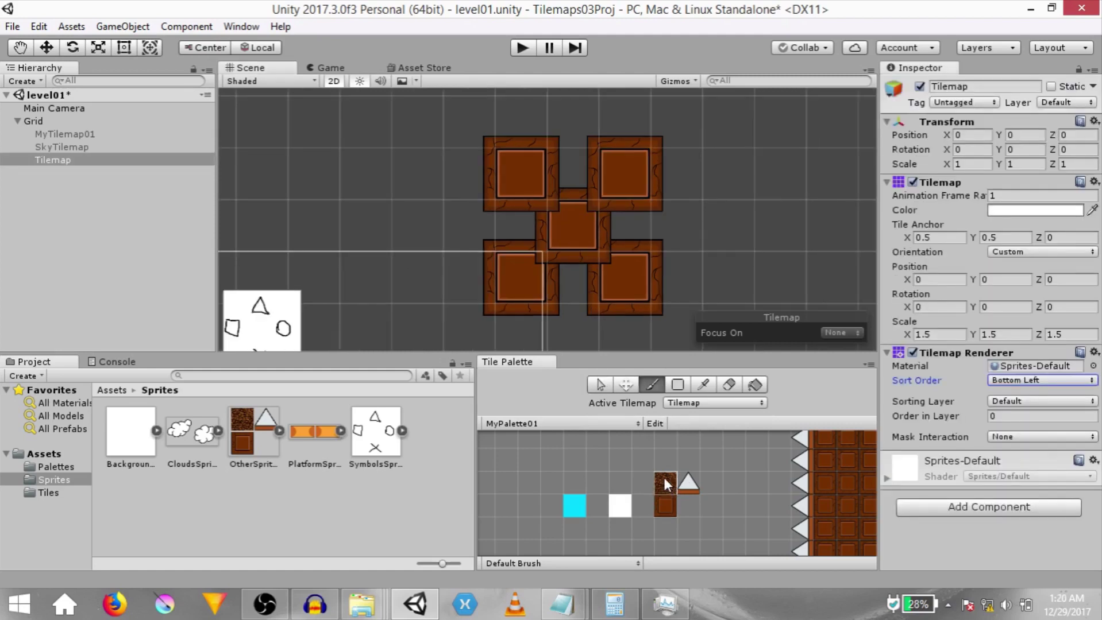
# Paint a rocky tile beside the centre block.
pyautogui.click(661, 483)
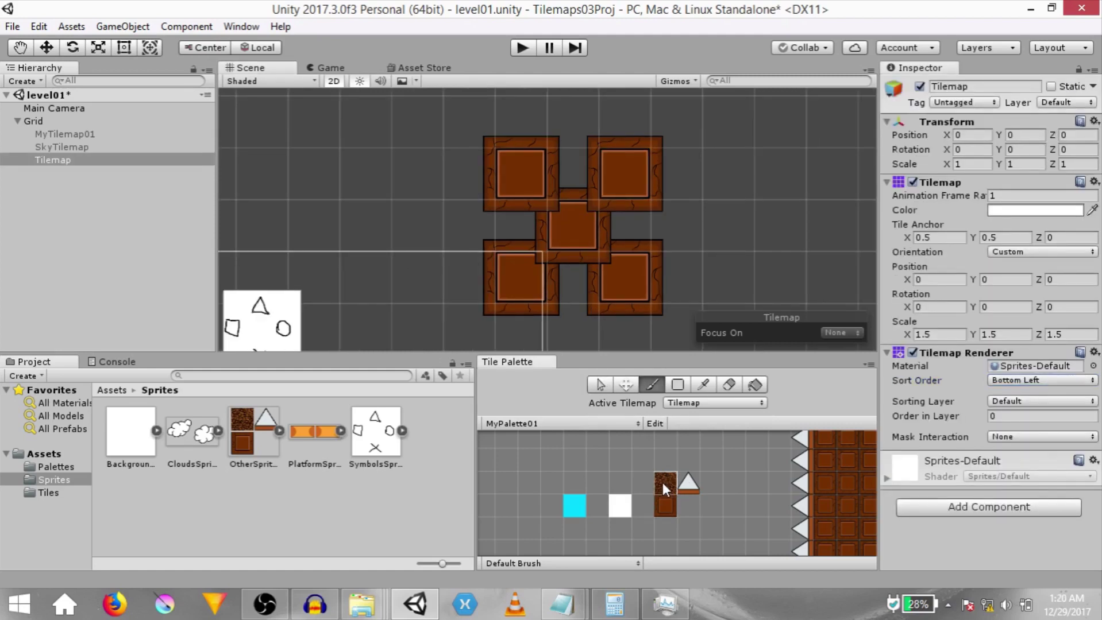
pyautogui.click(508, 224)
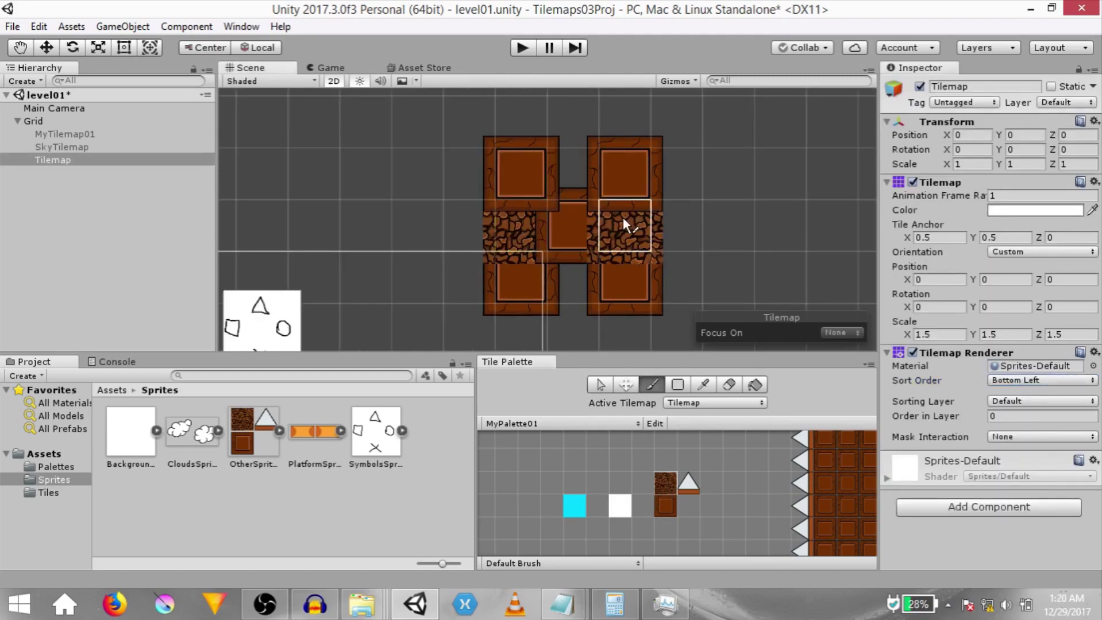
pyautogui.scroll(2, 622, 217)
# Set the tilemap's Sort Order to Bottom Right.
pyautogui.press('s')
pyautogui.click(1011, 380)
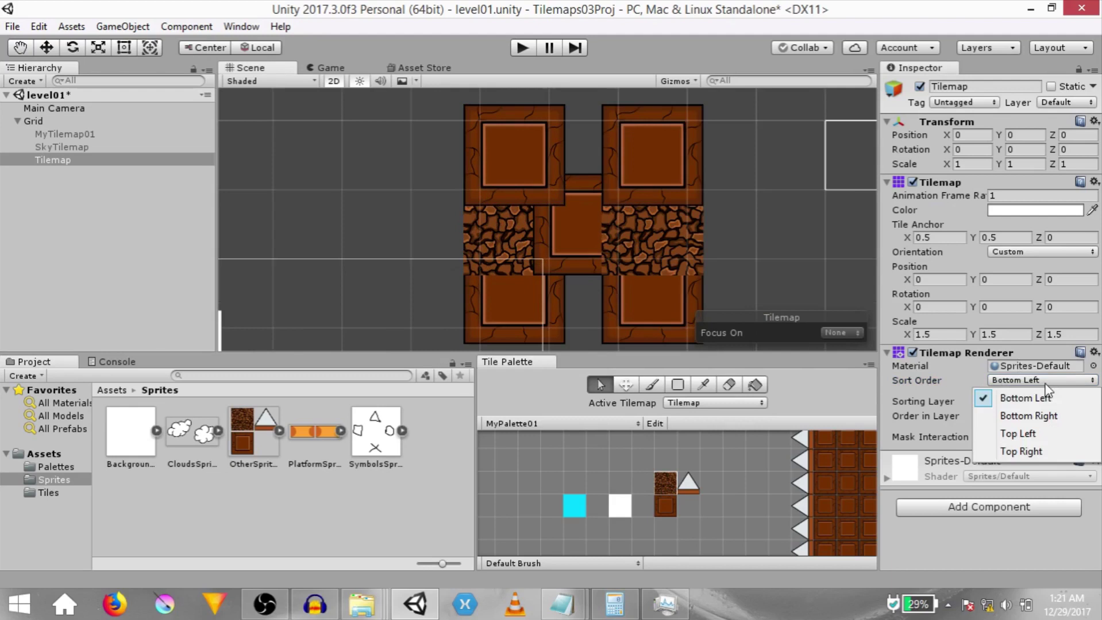
pyautogui.click(1030, 419)
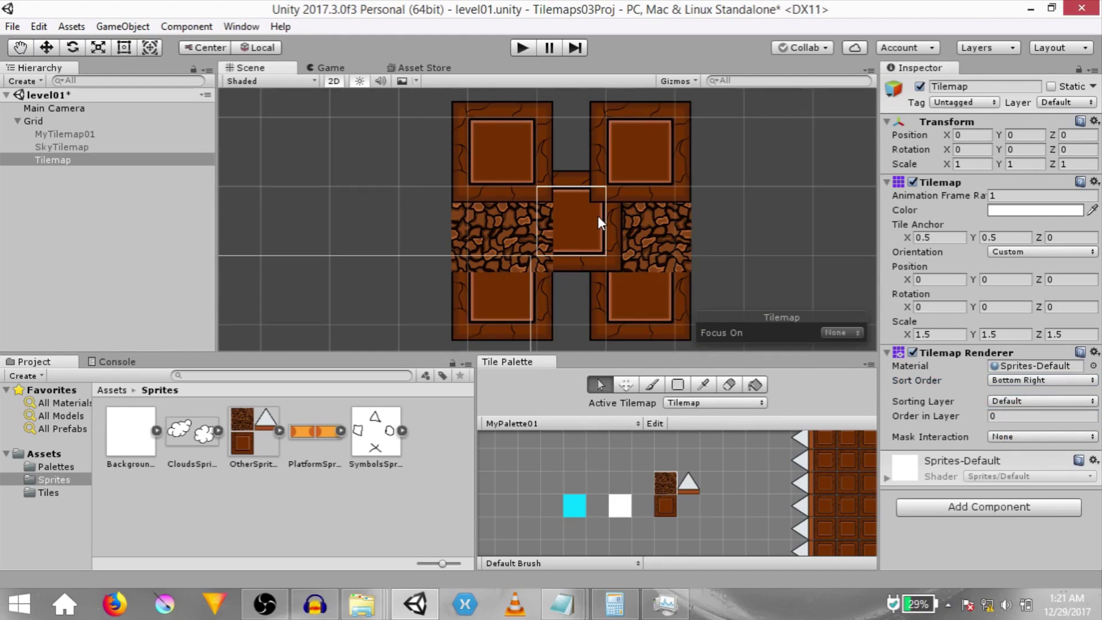
# Compare the overlapping left rocky tile and centre block, then select the Tilemap object.
pyautogui.click(511, 233)
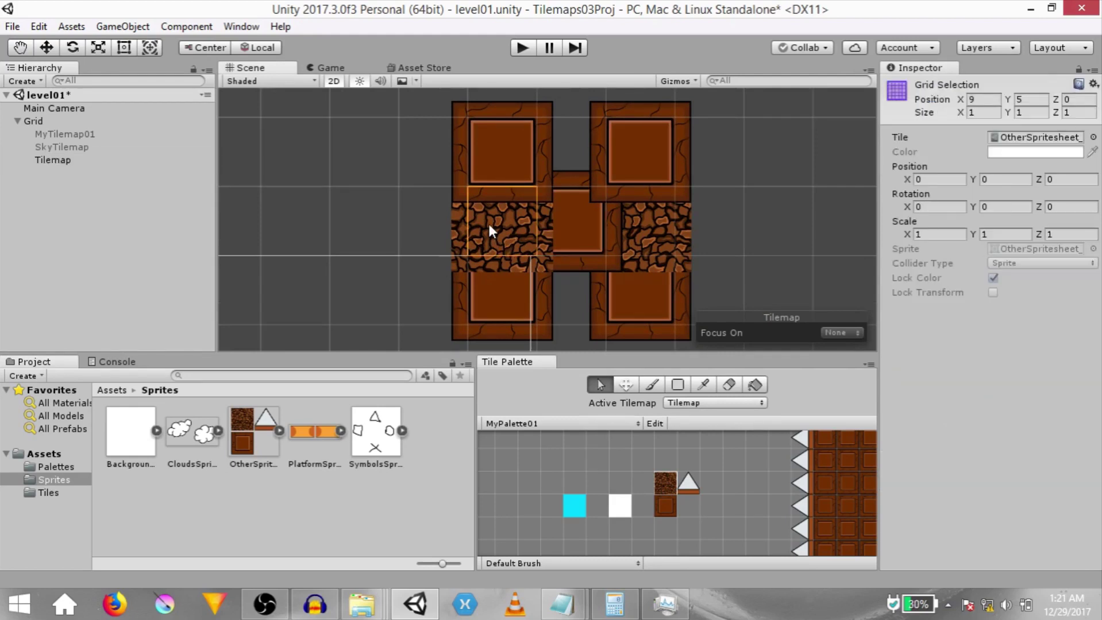
pyautogui.click(569, 225)
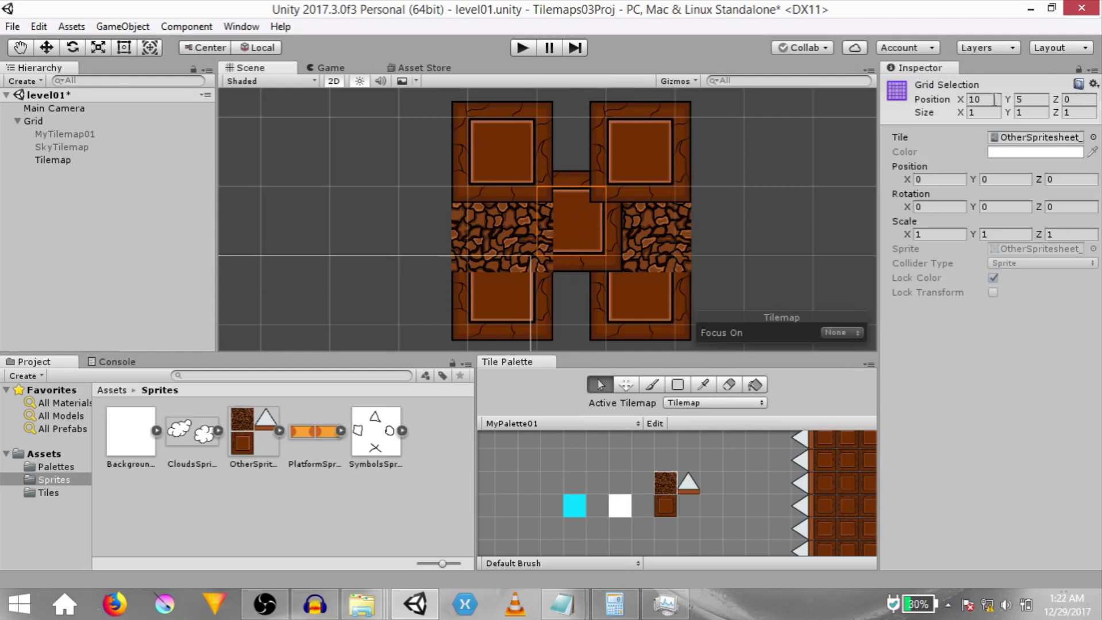
pyautogui.click(481, 234)
pyautogui.click(592, 221)
pyautogui.click(494, 225)
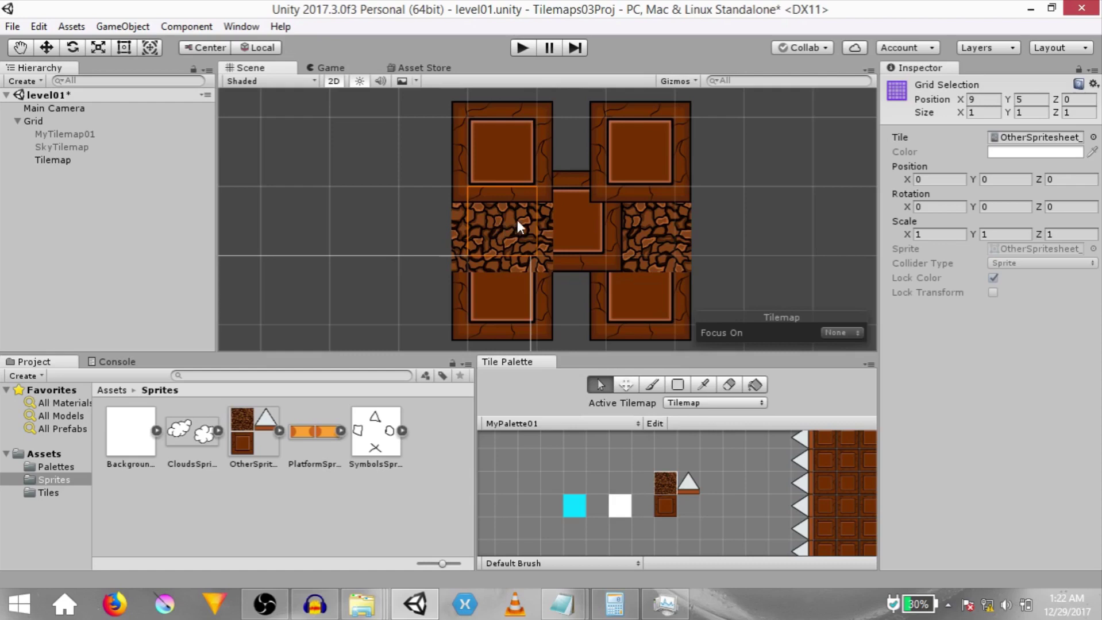
pyautogui.click(53, 160)
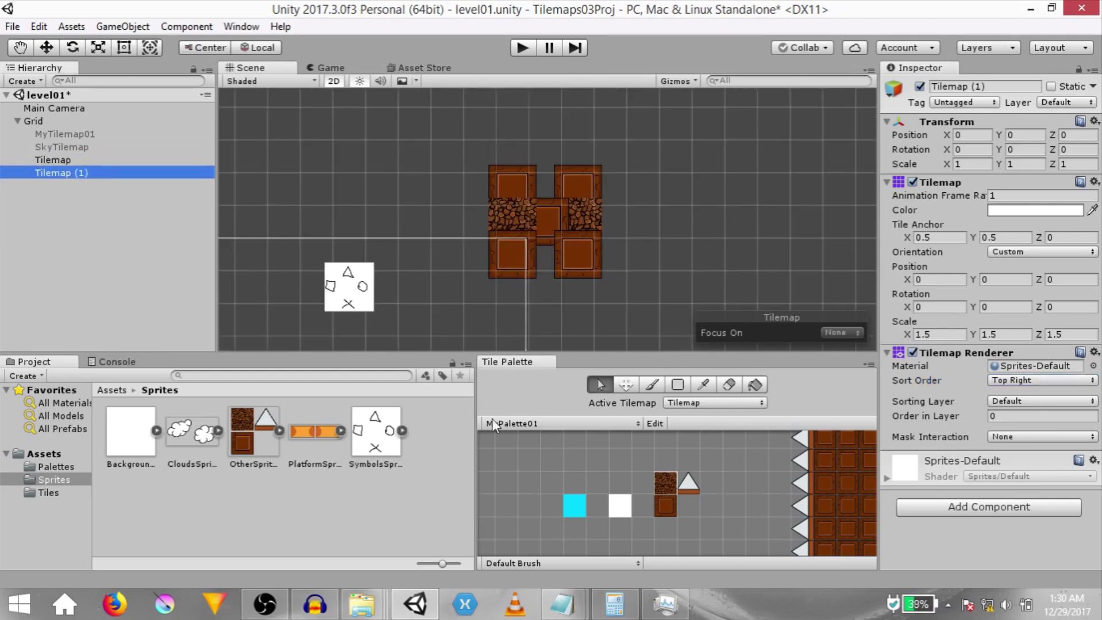
# Pick the cyan tile, set Active Tilemap to Tilemap (1), and go to Add Sorting Layer.
pyautogui.click(579, 500)
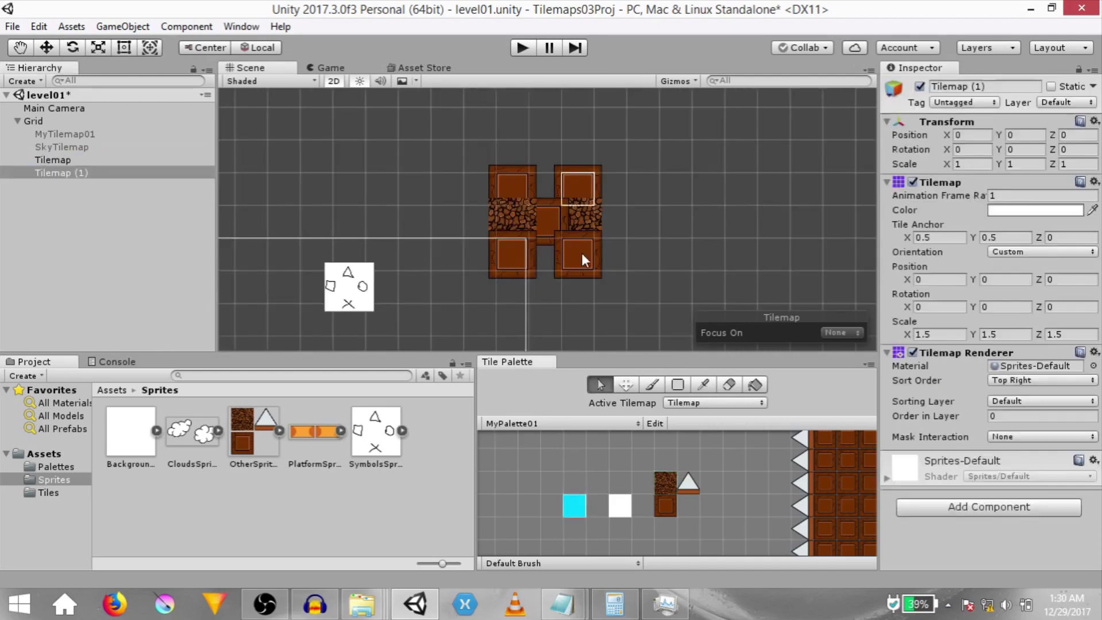
pyautogui.click(715, 403)
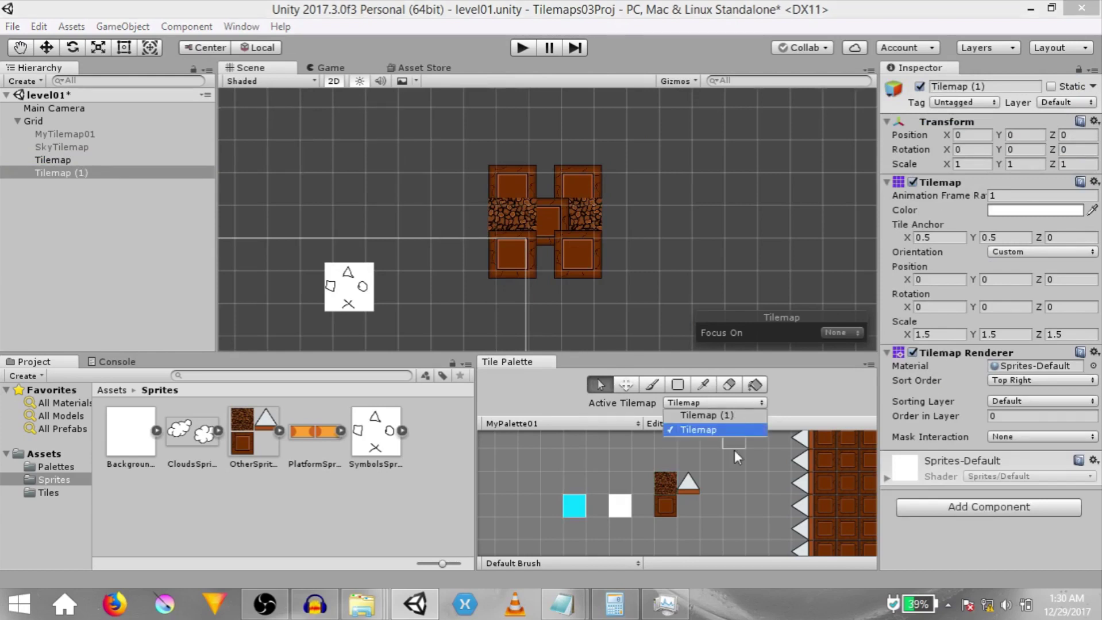
pyautogui.click(689, 413)
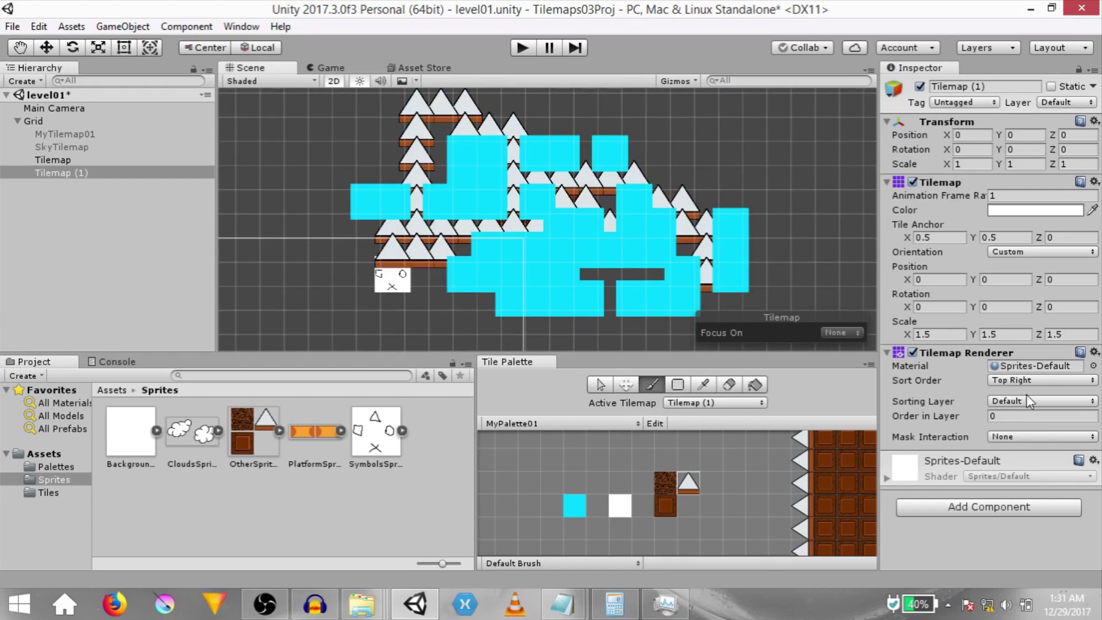
pyautogui.click(1025, 400)
pyautogui.click(988, 444)
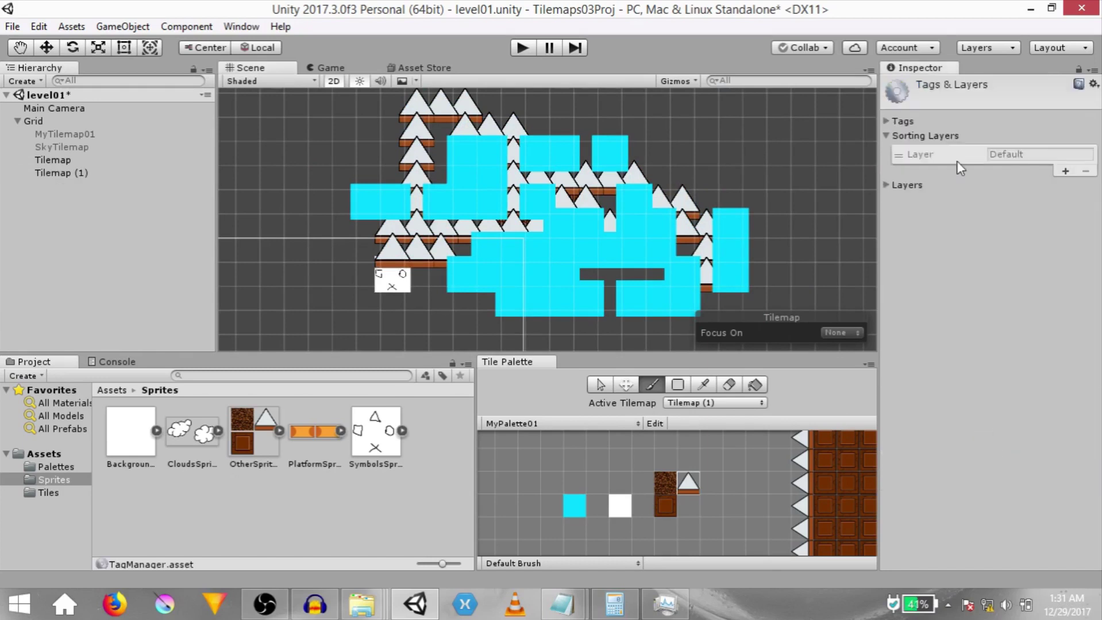
# Add a new sorting layer named MySortingLayer01.
pyautogui.click(1038, 159)
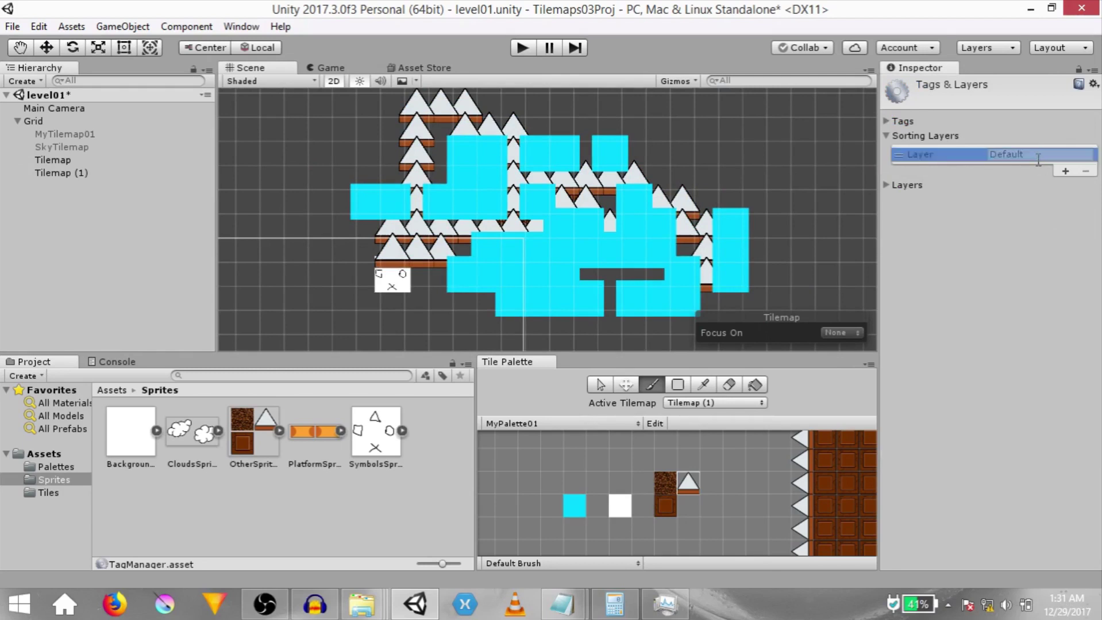
pyautogui.click(1064, 171)
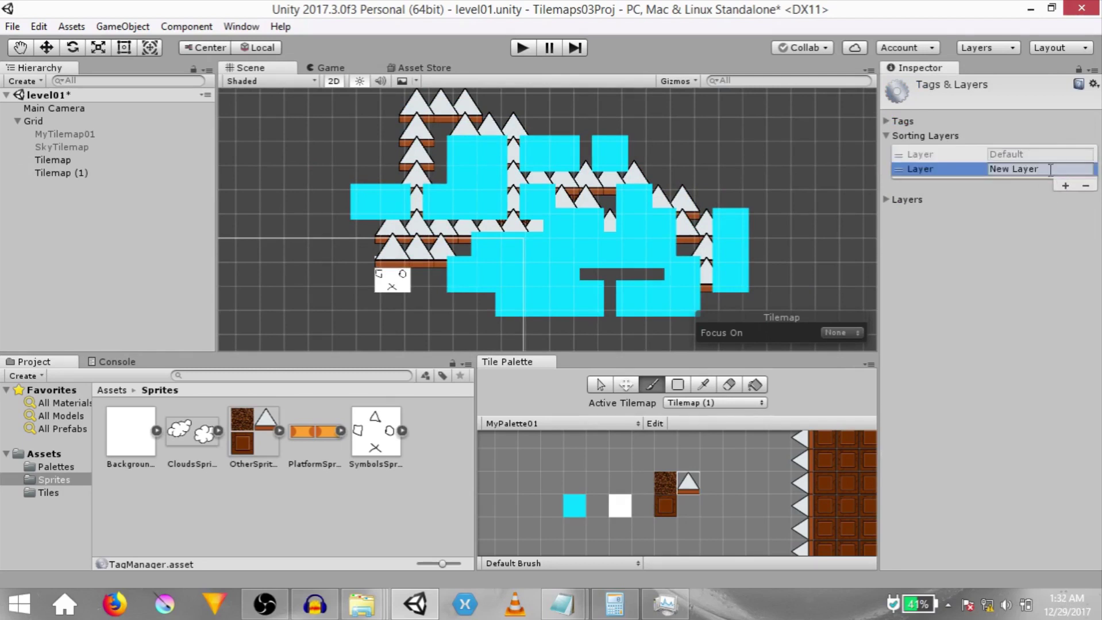
pyautogui.click(1050, 170)
pyautogui.write('MySo')
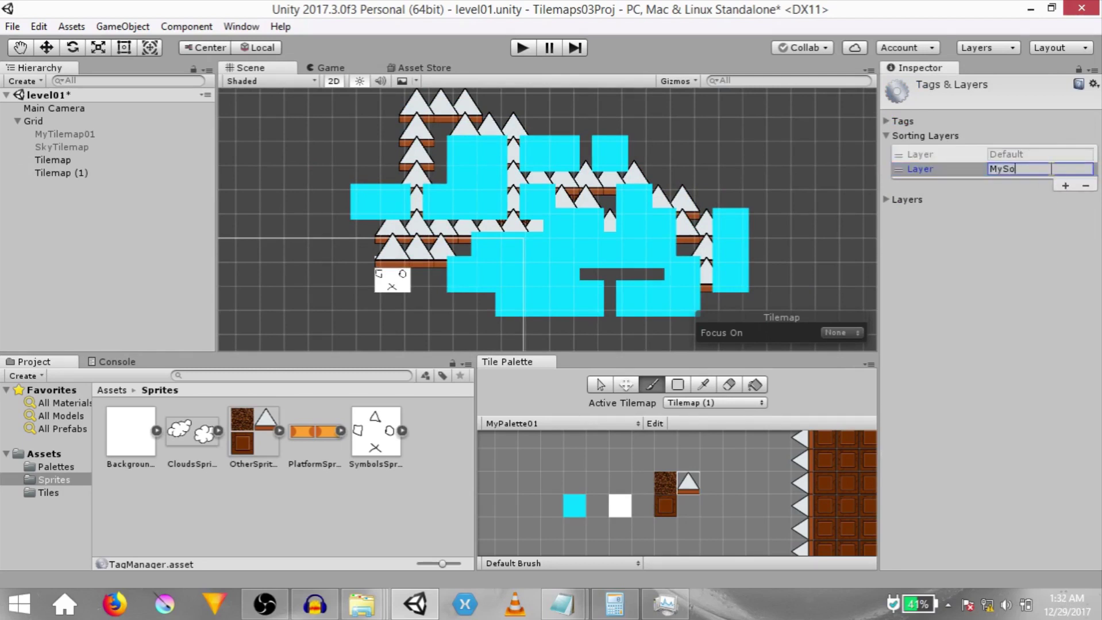
pyautogui.write('rtingLayer01')
pyautogui.press('Return')
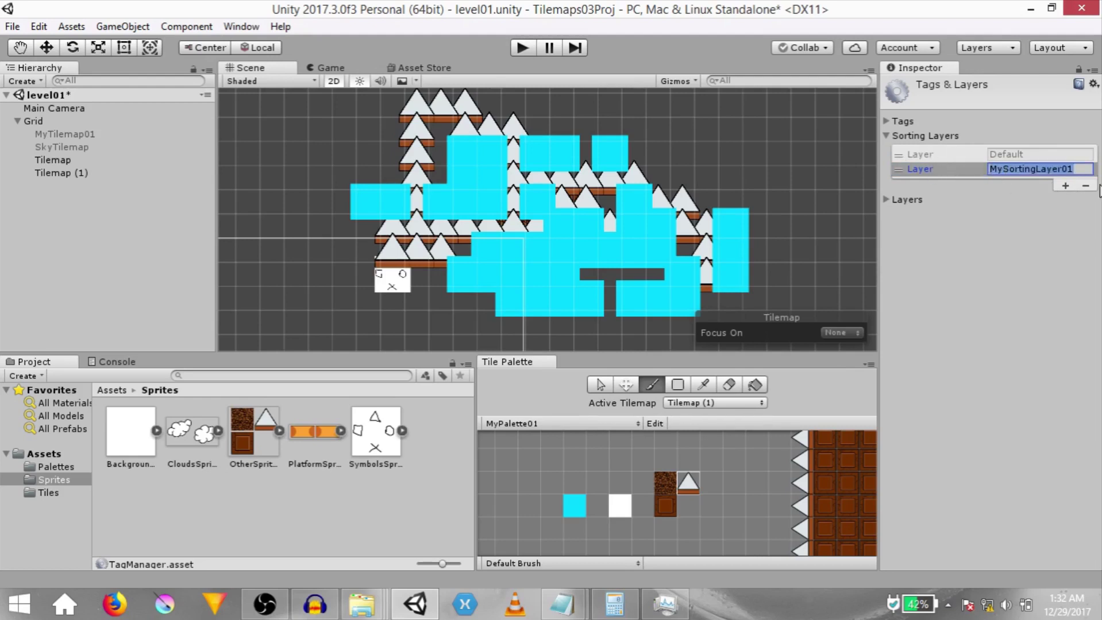
# Assign MySortingLayer01 as Tilemap (1)'s Sorting Layer.
pyautogui.click(66, 172)
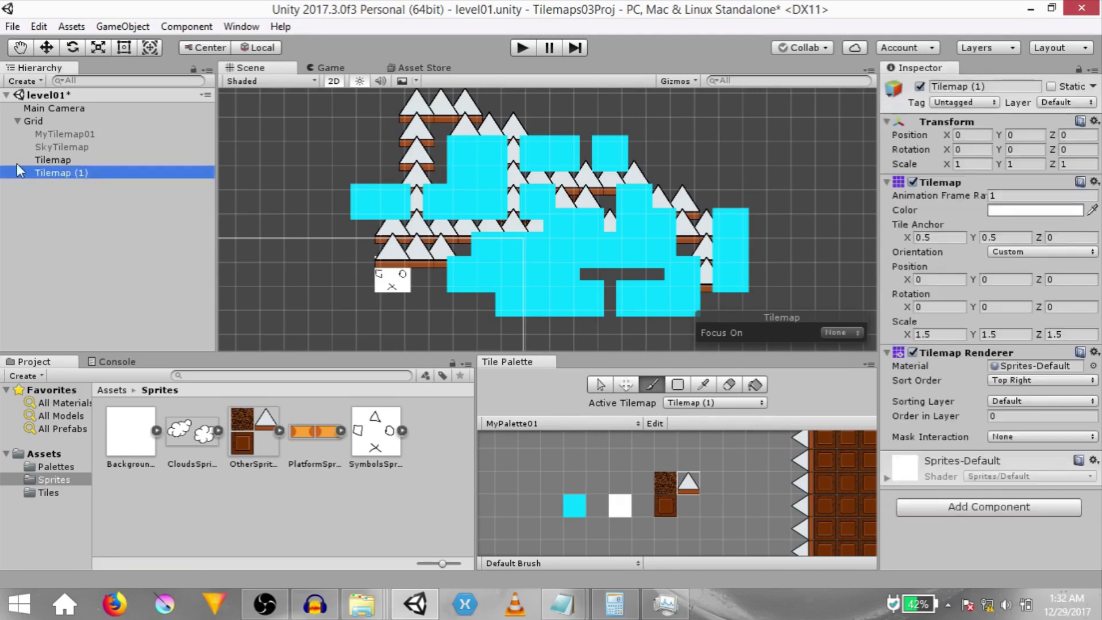
pyautogui.click(1061, 402)
pyautogui.click(1042, 435)
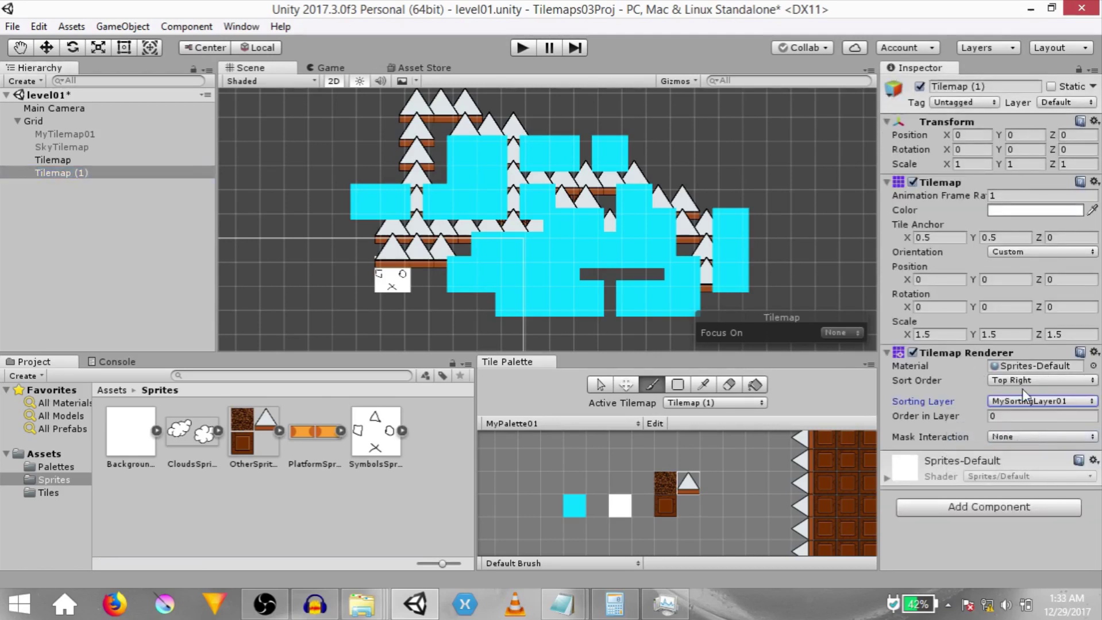
# Move MySortingLayer01 above Default in the sorting layer order.
pyautogui.click(996, 50)
pyautogui.click(997, 211)
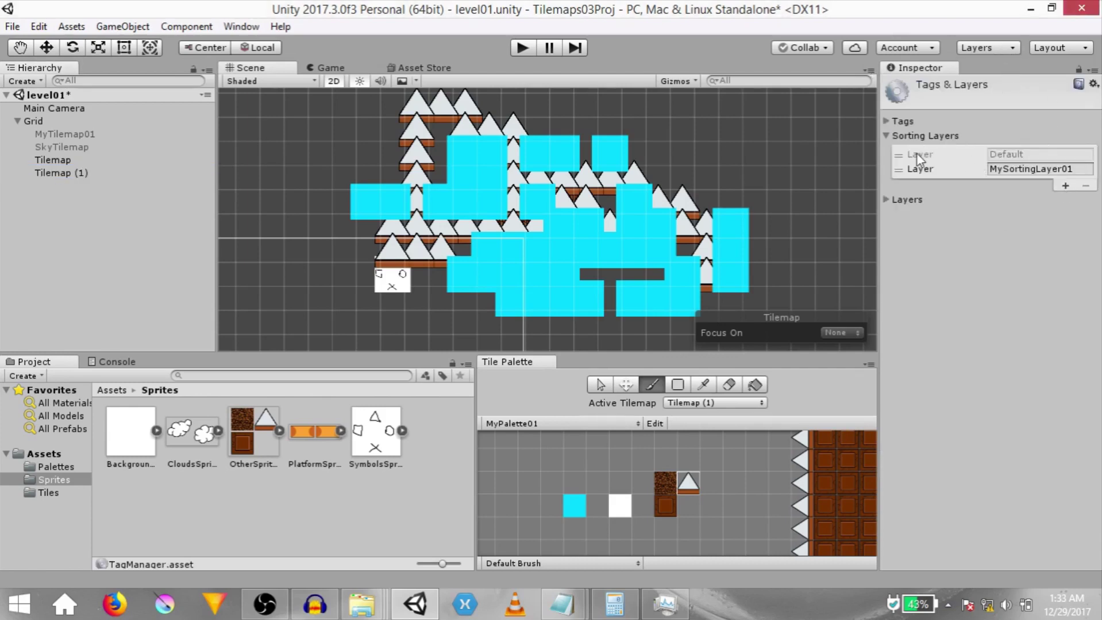
pyautogui.click(923, 172)
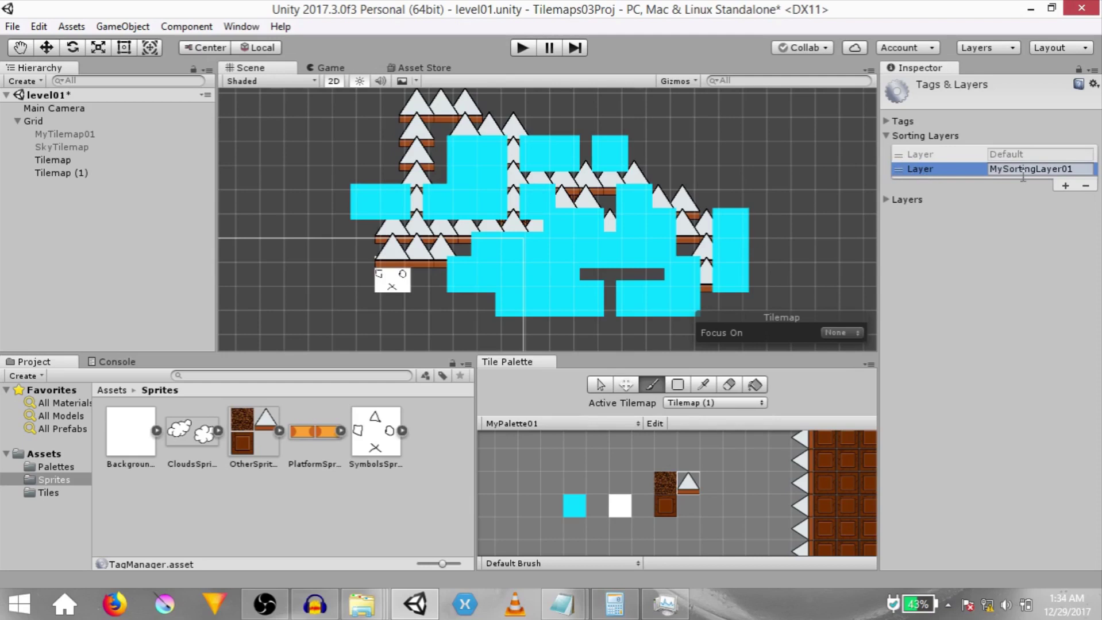
pyautogui.moveTo(900, 174); pyautogui.dragTo(900, 155)
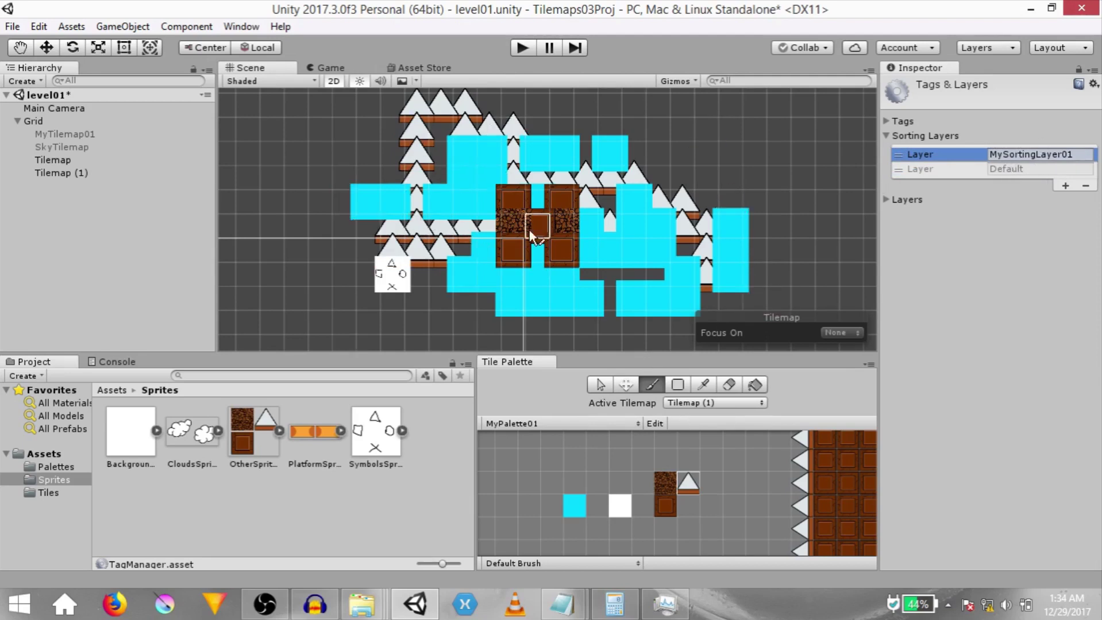
# Put Tilemap (1) back on the Default sorting layer.
pyautogui.click(501, 283)
pyautogui.click(1039, 401)
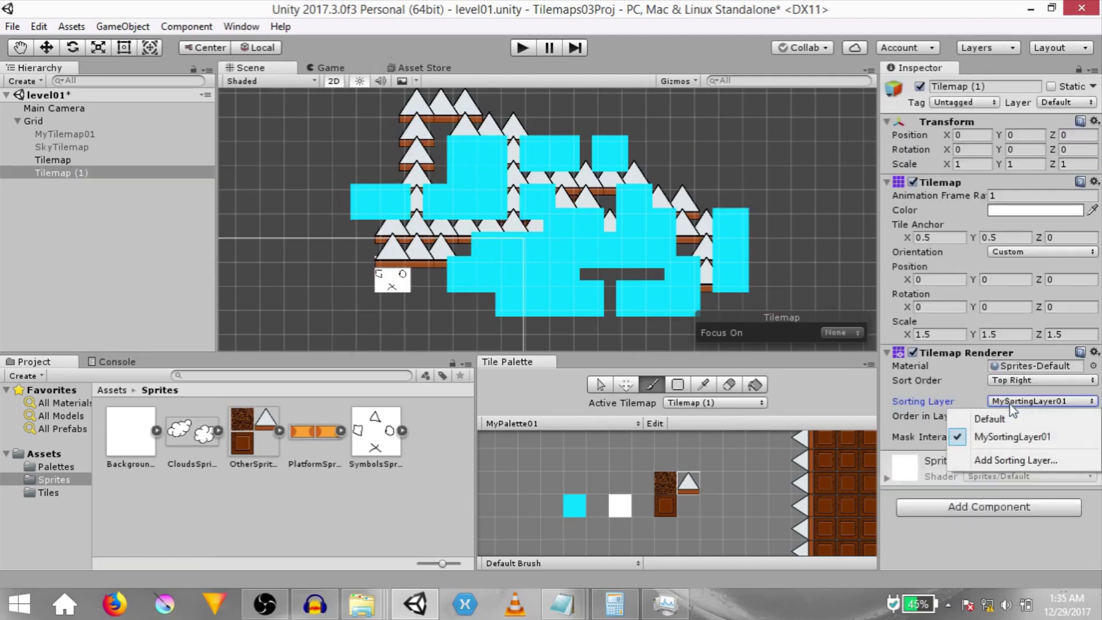
pyautogui.click(1010, 420)
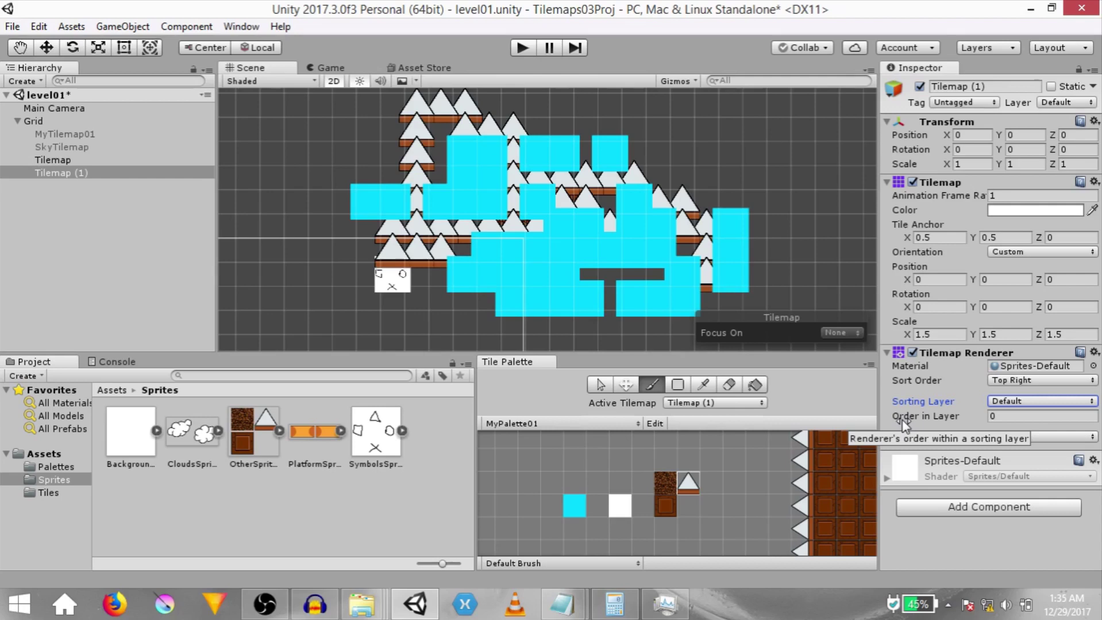
# Set Tilemap (1)'s Order in Layer to -1 and compare with Tilemap's Order in Layer 0.
pyautogui.click(47, 173)
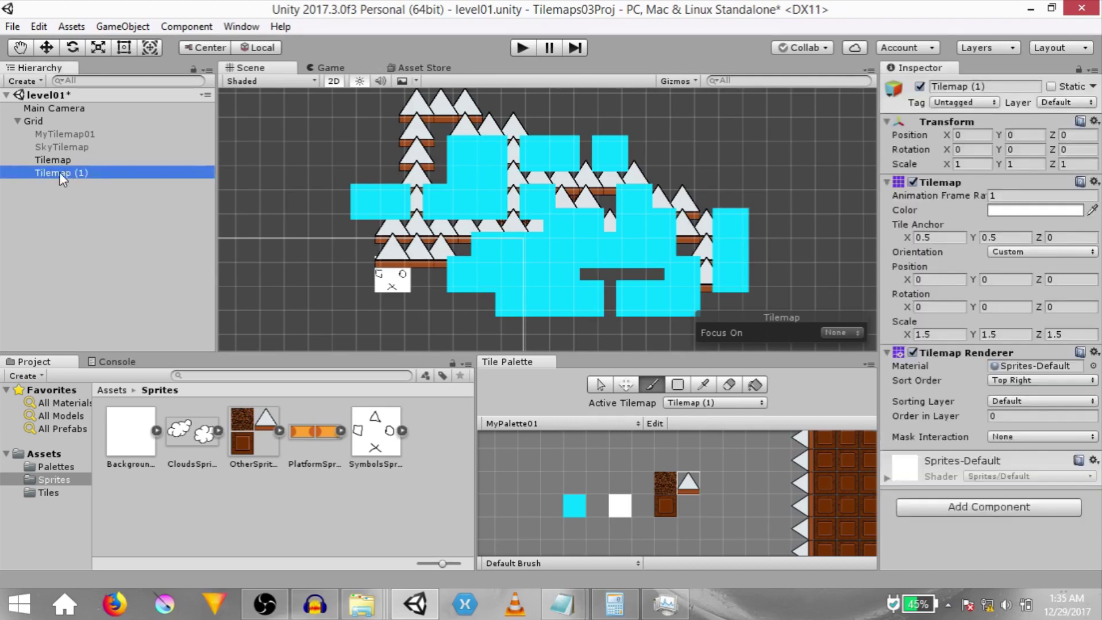
pyautogui.click(1044, 417)
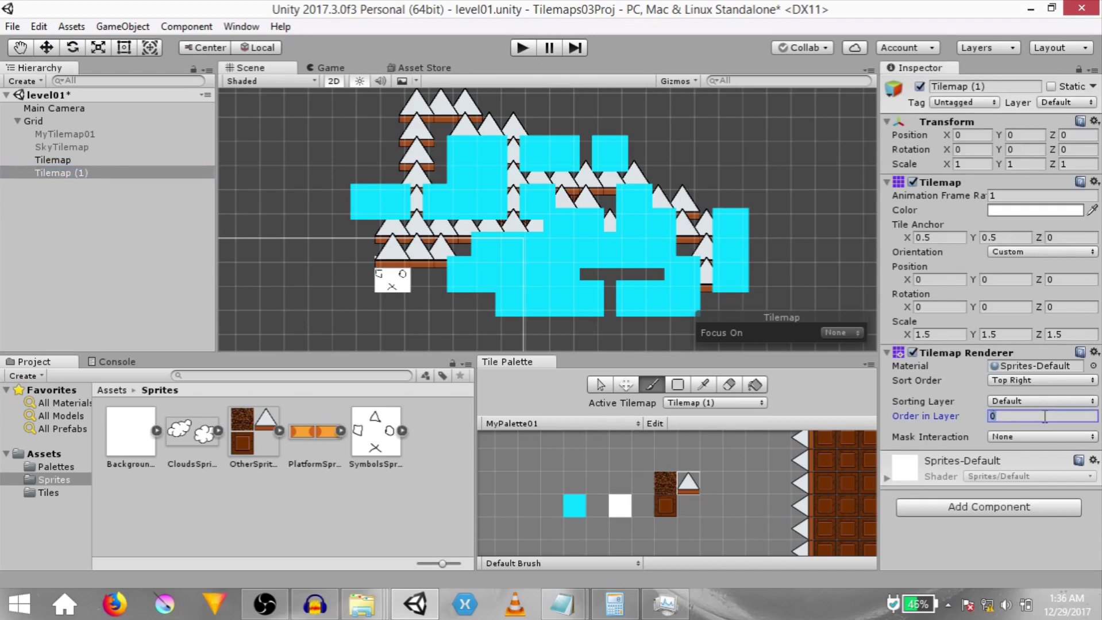
pyautogui.write('-1')
pyautogui.press('Return')
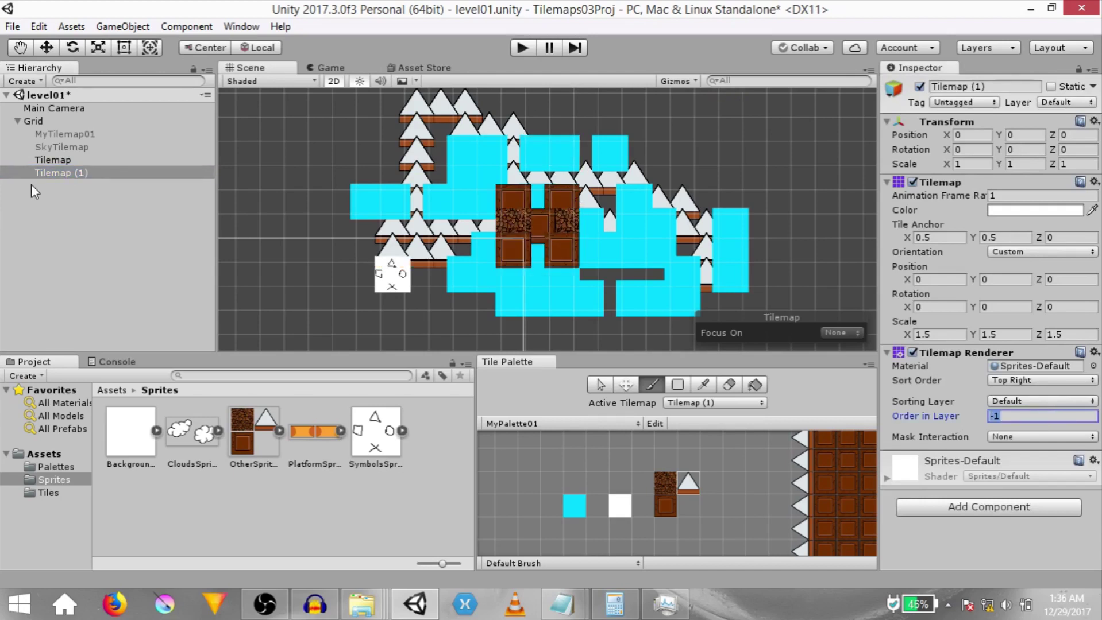
pyautogui.click(69, 159)
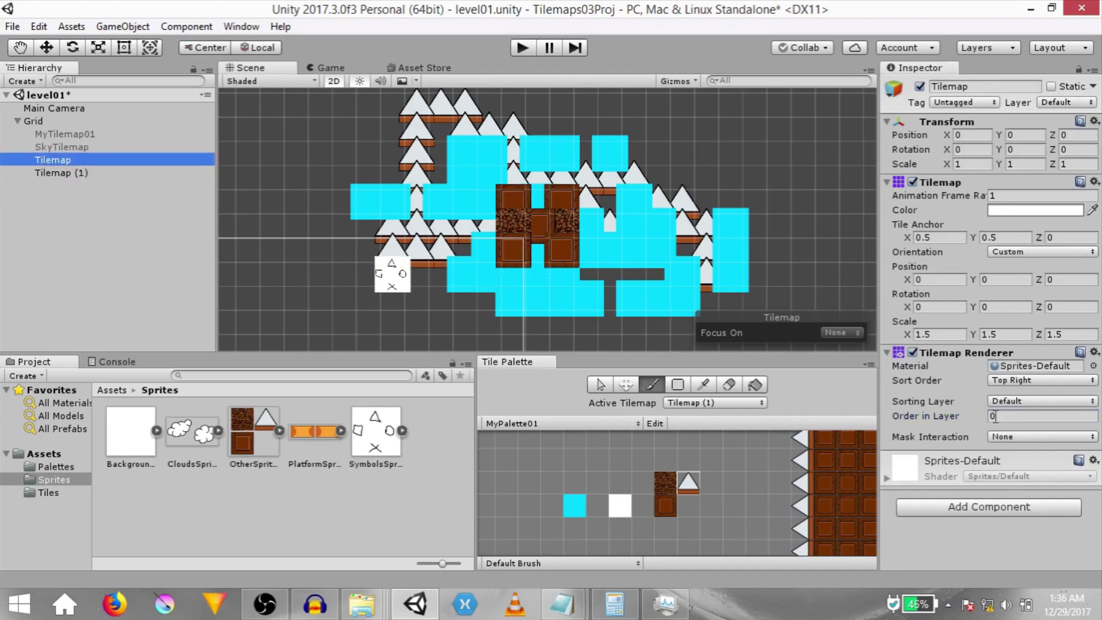
pyautogui.scroll(-2, 551, 249)
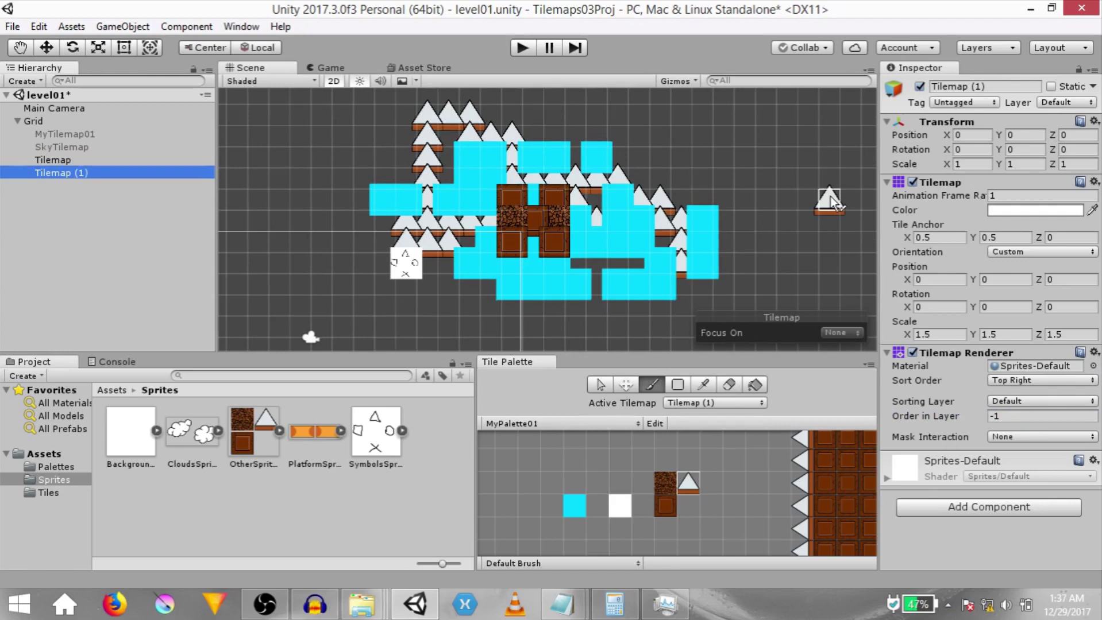
# Add a 2D Sprite Mask object to the scene.
pyautogui.click(13, 248)
pyautogui.rightClick(44, 235)
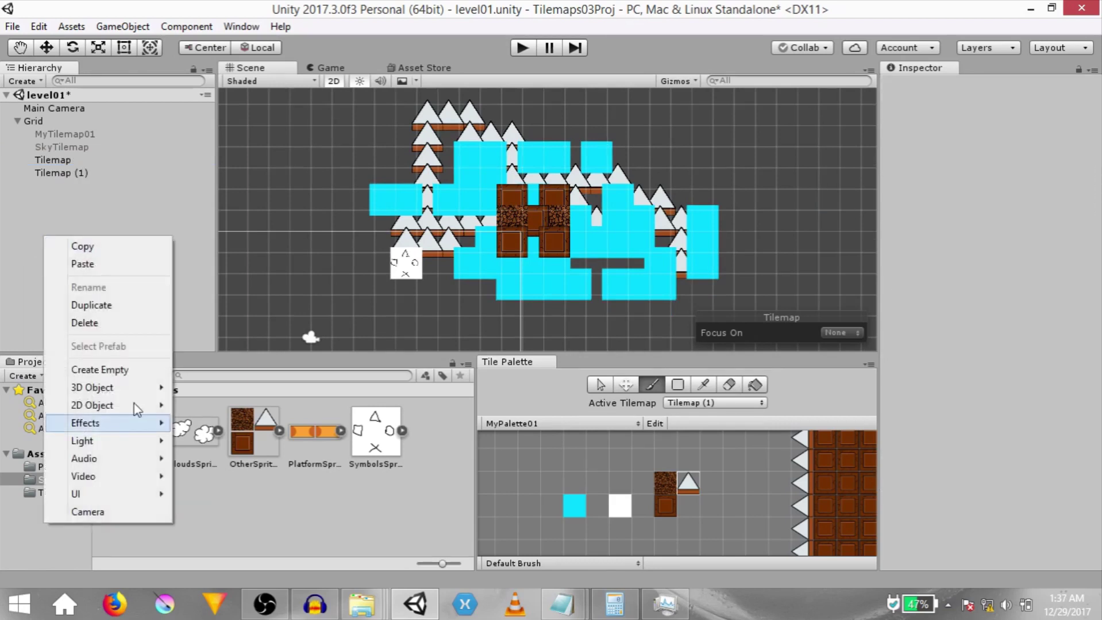
pyautogui.moveTo(132, 405)
pyautogui.click(233, 440)
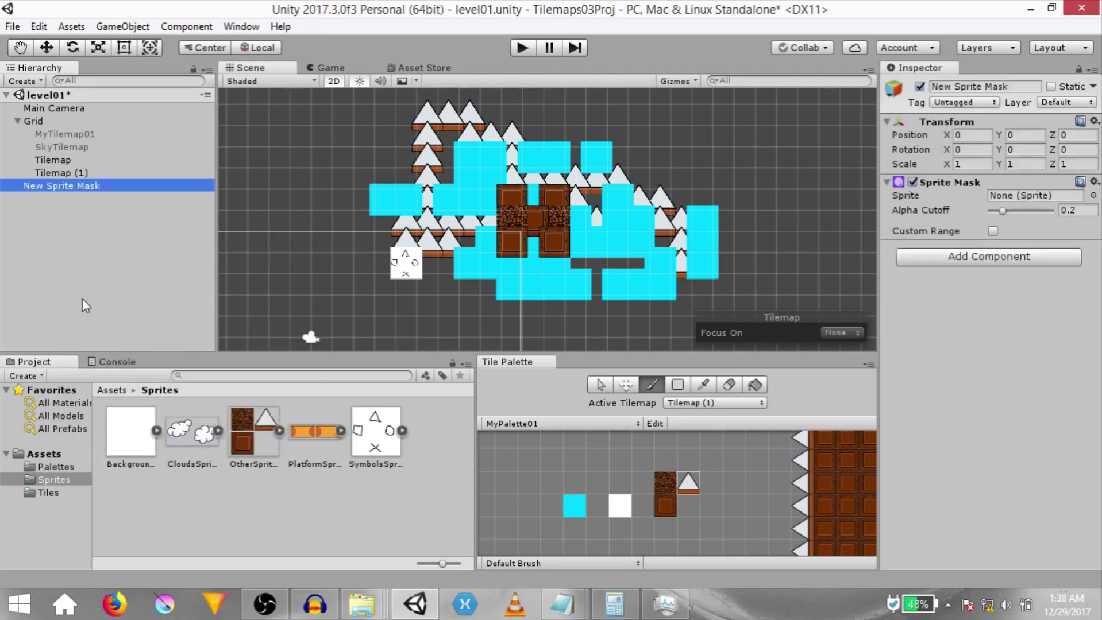
# Create a Circle sprite asset and assign it to the New Sprite Mask's Sprite field.
pyautogui.rightClick(190, 507)
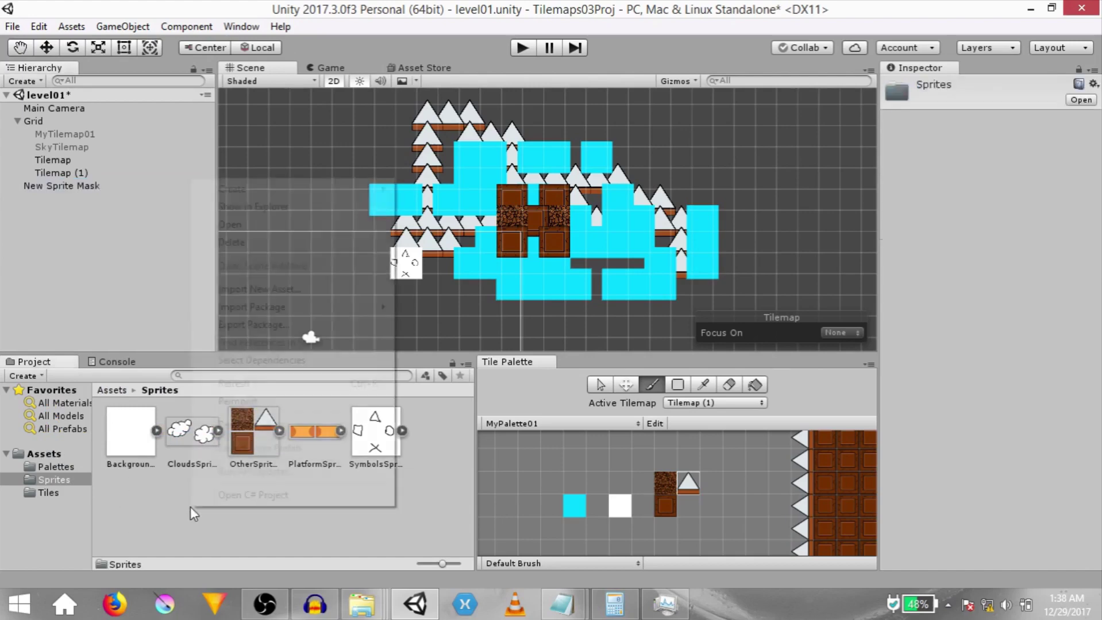
pyautogui.moveTo(342, 181)
pyautogui.moveTo(538, 368)
pyautogui.click(642, 431)
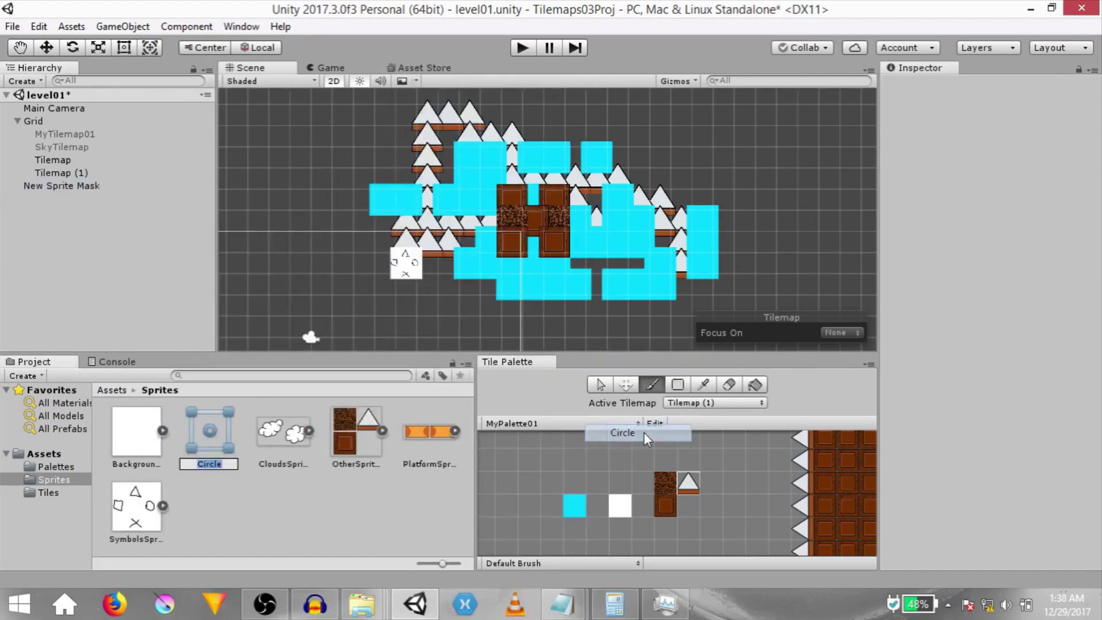
pyautogui.click(76, 195)
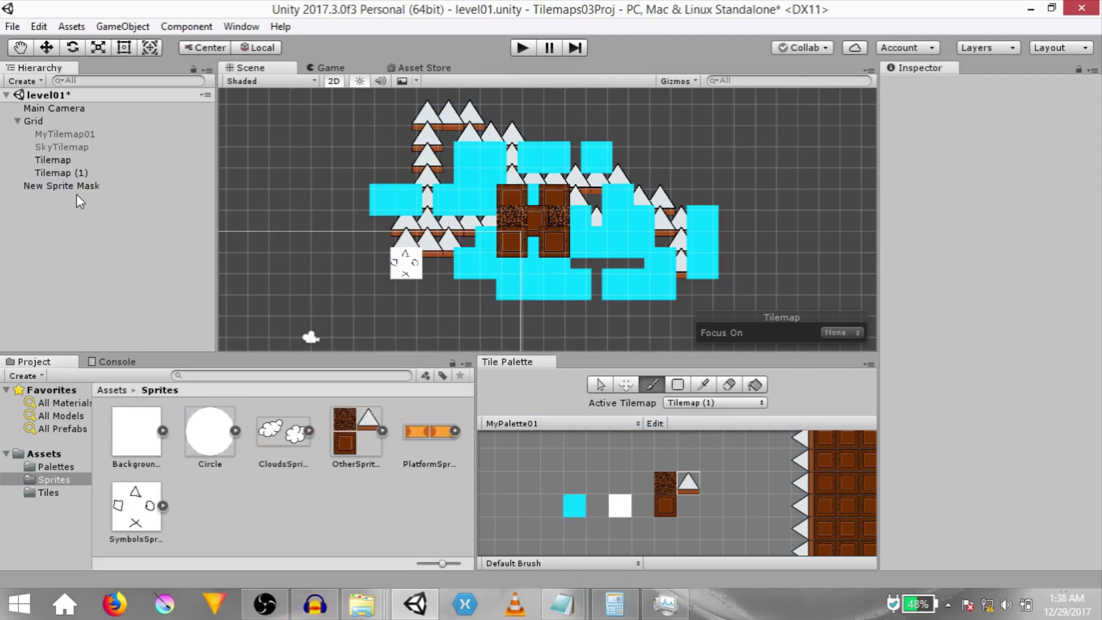
pyautogui.click(50, 189)
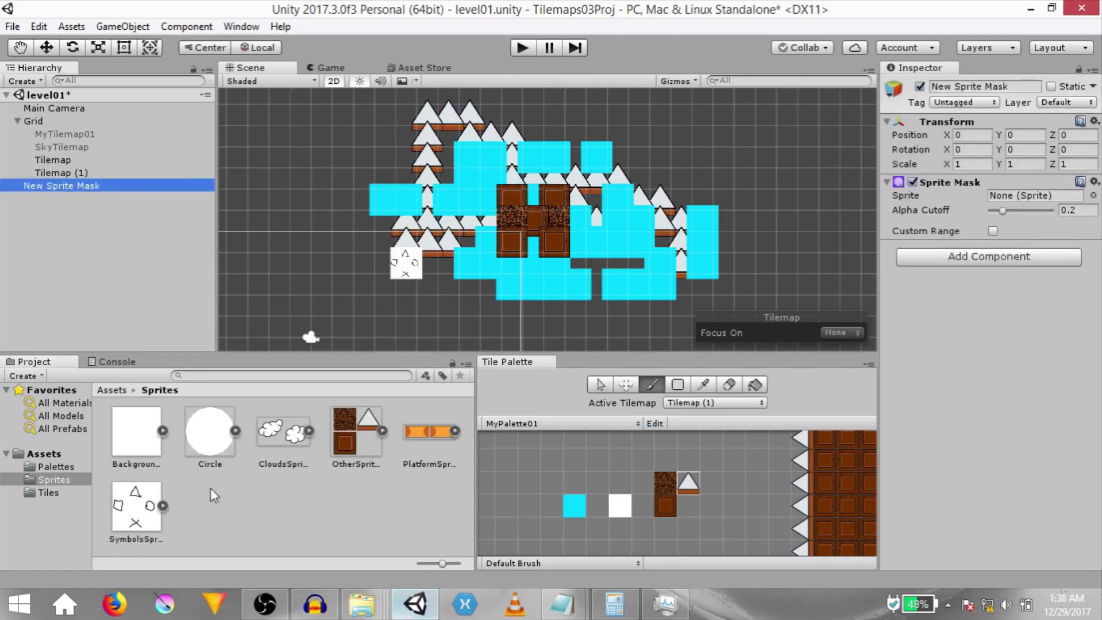
pyautogui.moveTo(200, 428); pyautogui.dragTo(1029, 196)
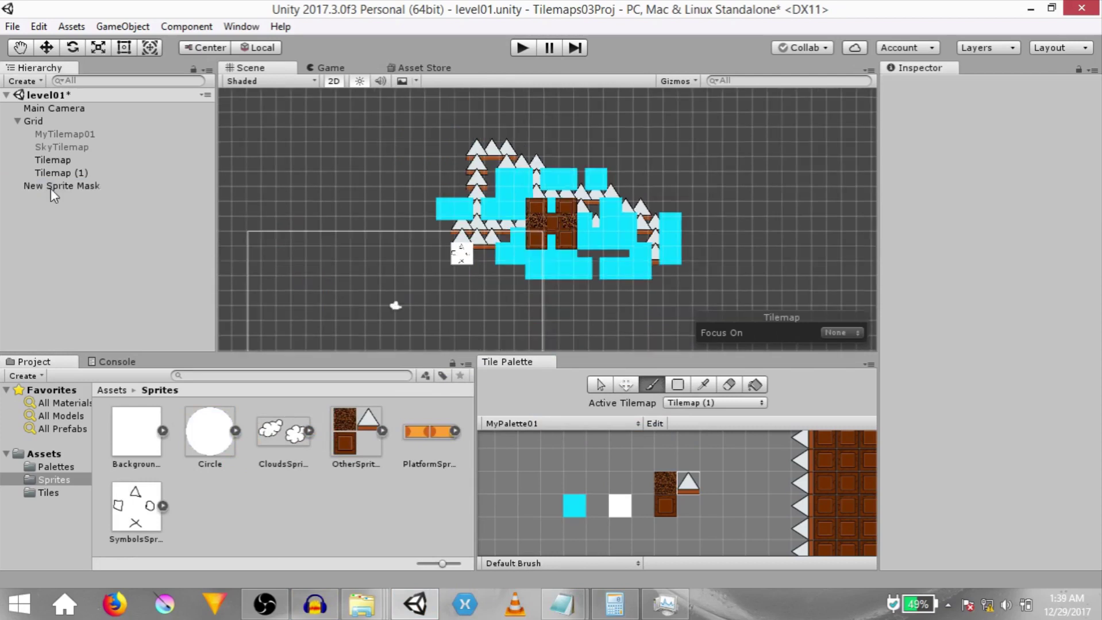
# Set Tilemap (1)'s Mask Interaction to Visible Inside Mask.
pyautogui.click(69, 174)
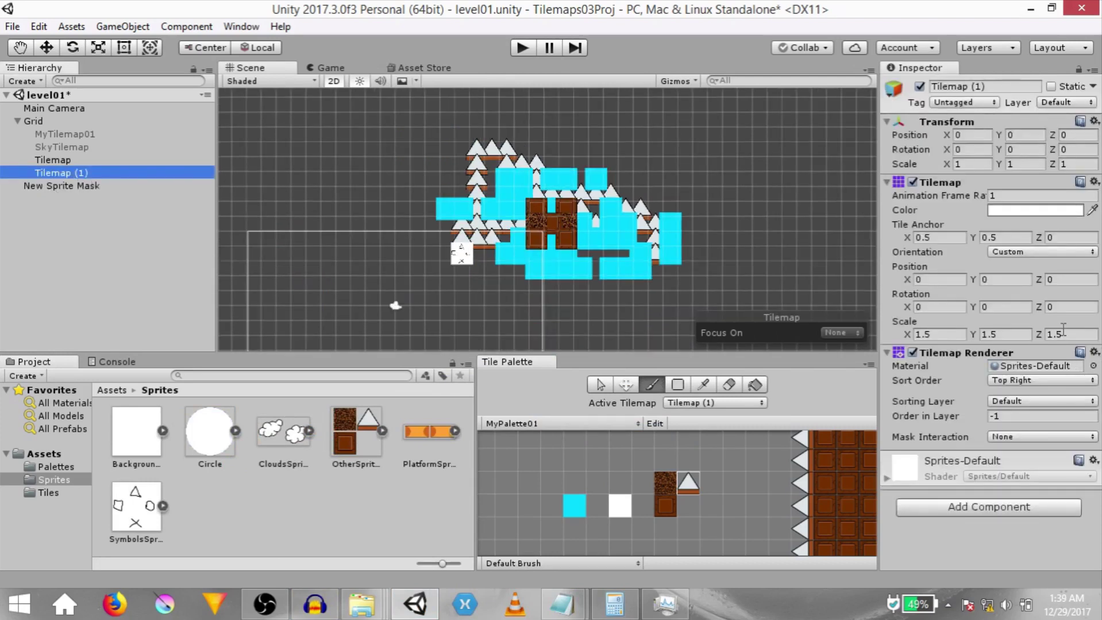
pyautogui.click(1006, 438)
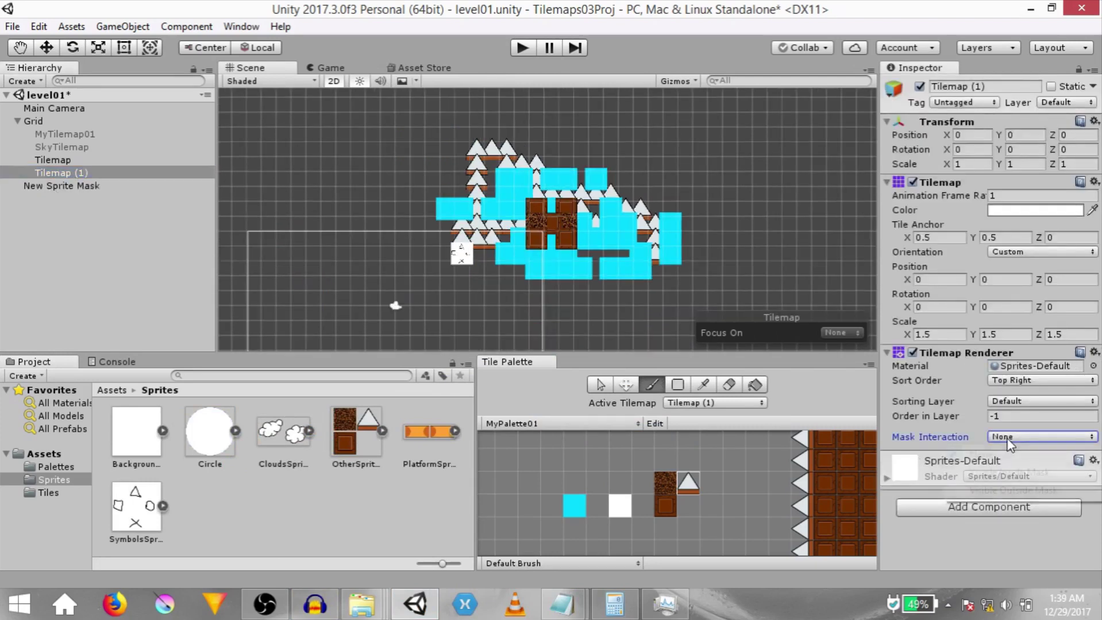
pyautogui.click(1000, 472)
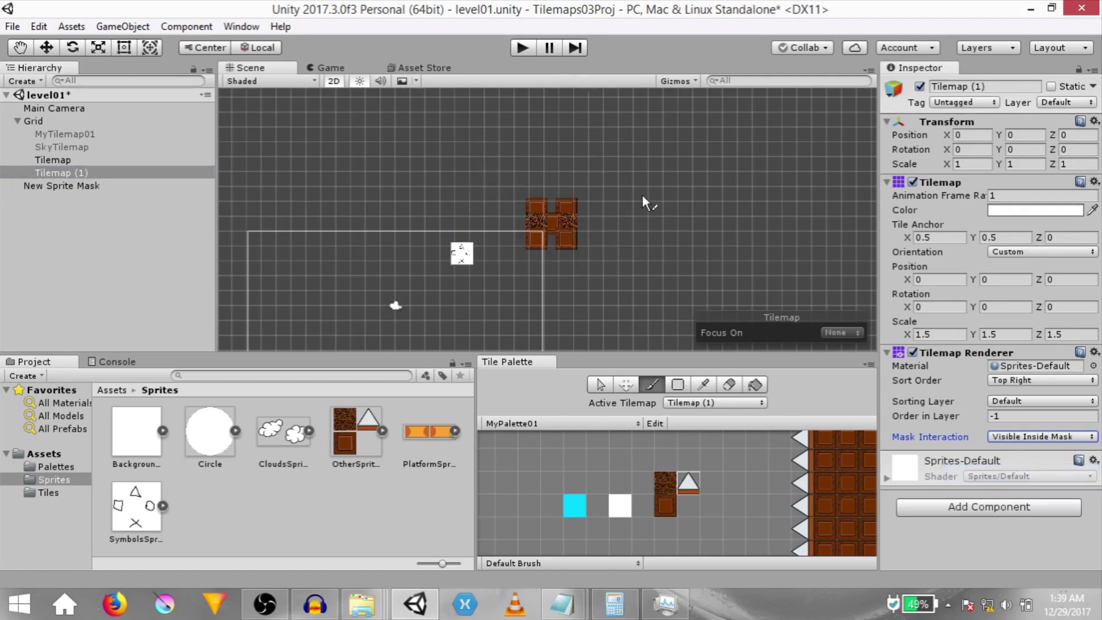
# Enlarge the New Sprite Mask to about 6.85 times its size.
pyautogui.press('w')
pyautogui.click(395, 305)
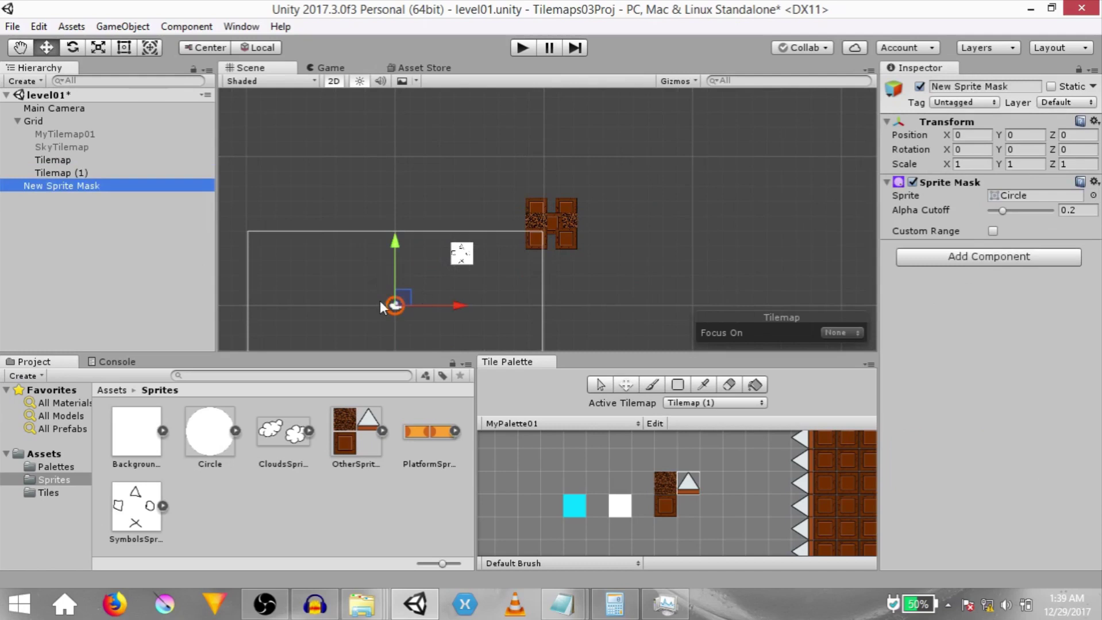
pyautogui.moveTo(394, 305); pyautogui.dragTo(569, 212)
# Change Tilemap (1)'s Mask Interaction to Visible Outside Mask.
pyautogui.click(84, 174)
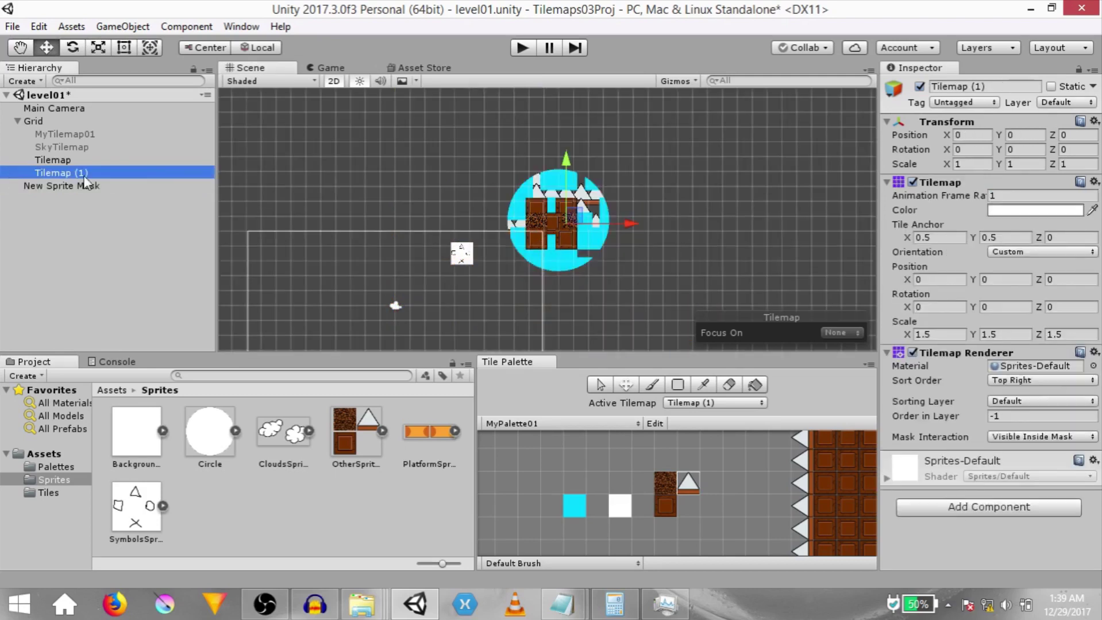
pyautogui.click(1018, 439)
pyautogui.click(999, 492)
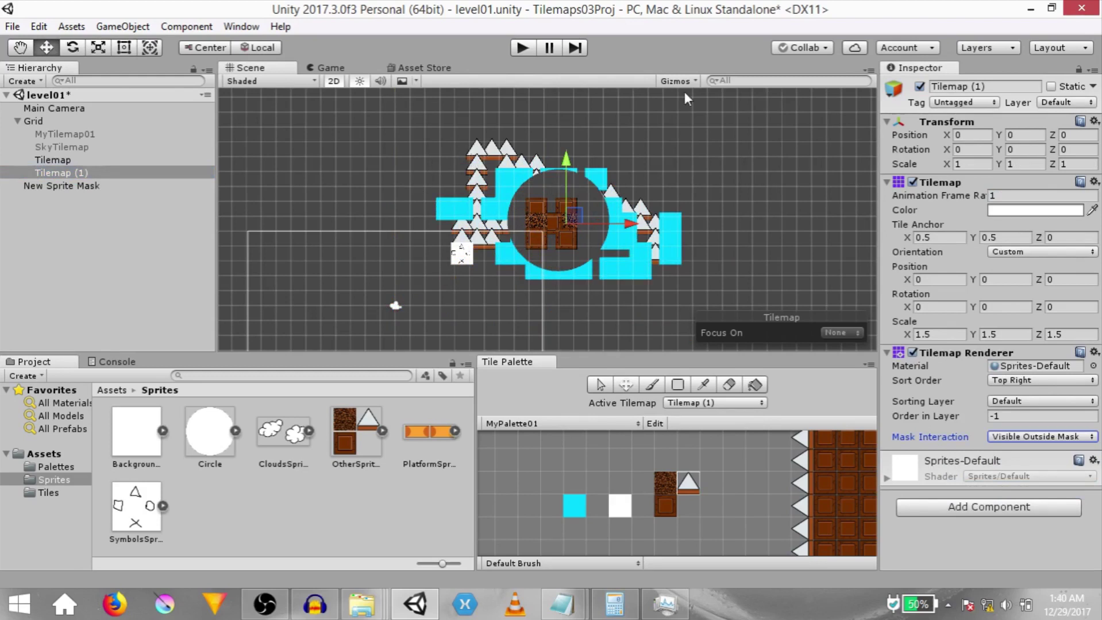
# Move the sprite mask circle up and right, then select the block-tile Tilemap.
pyautogui.moveTo(586, 194); pyautogui.dragTo(603, 157)
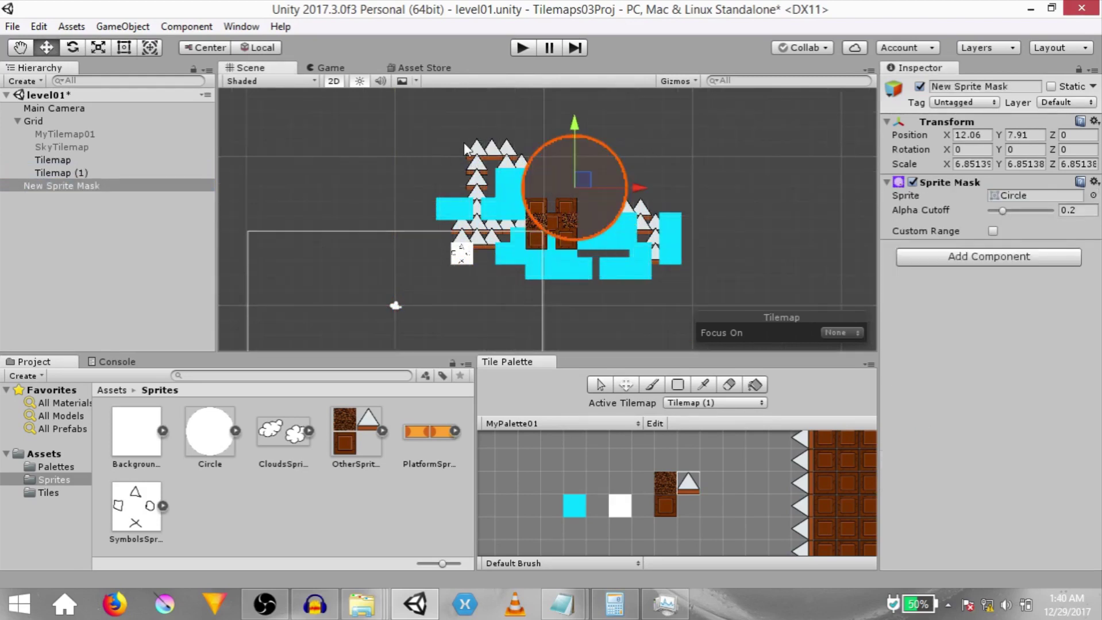
pyautogui.click(65, 188)
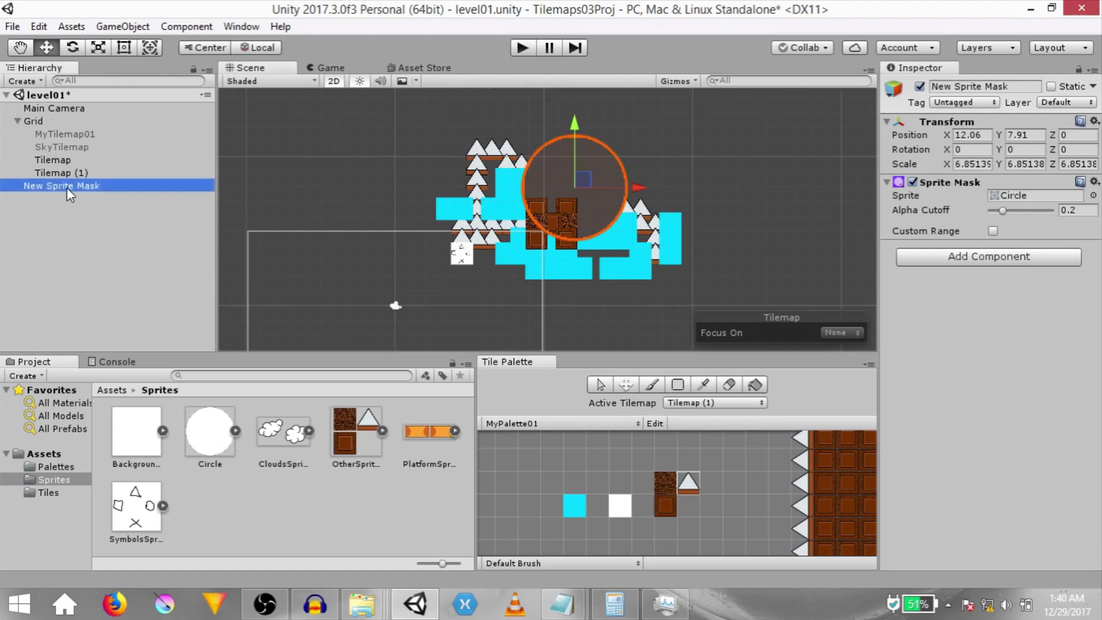
pyautogui.click(54, 171)
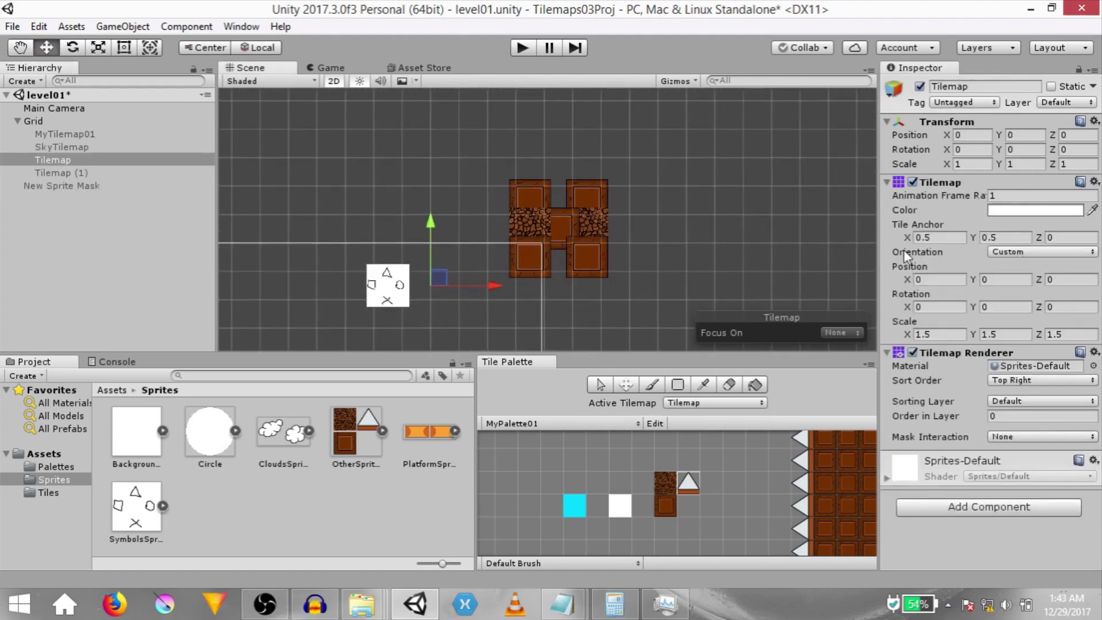
# Change the Tilemap's Orientation from Custom to XY, then select the Grid.
pyautogui.click(1024, 252)
pyautogui.click(1015, 272)
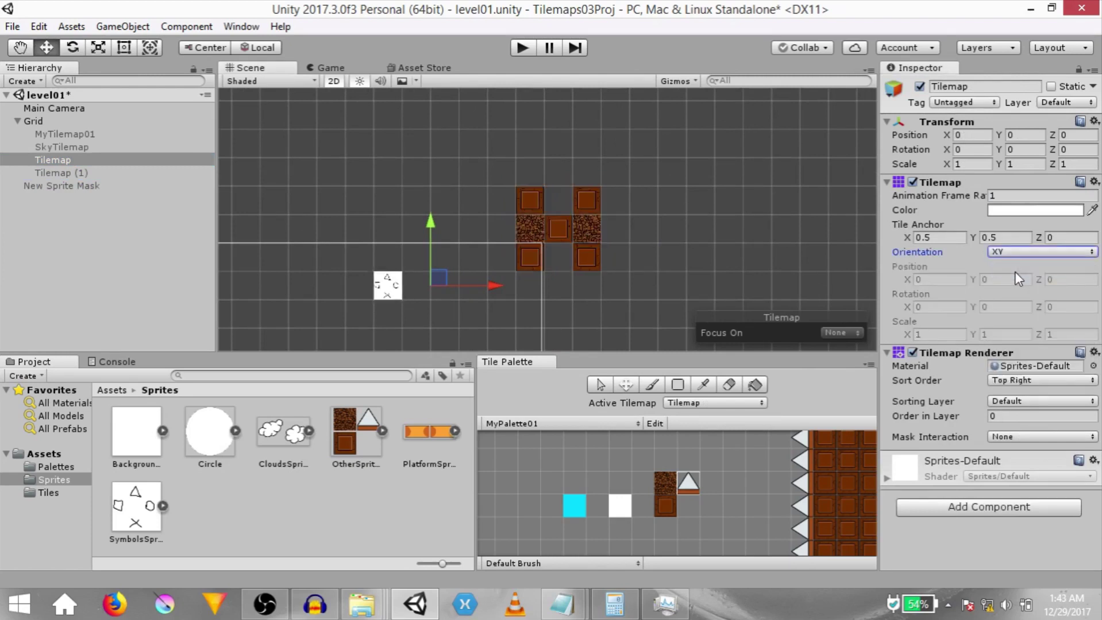
pyautogui.scroll(3, 555, 265)
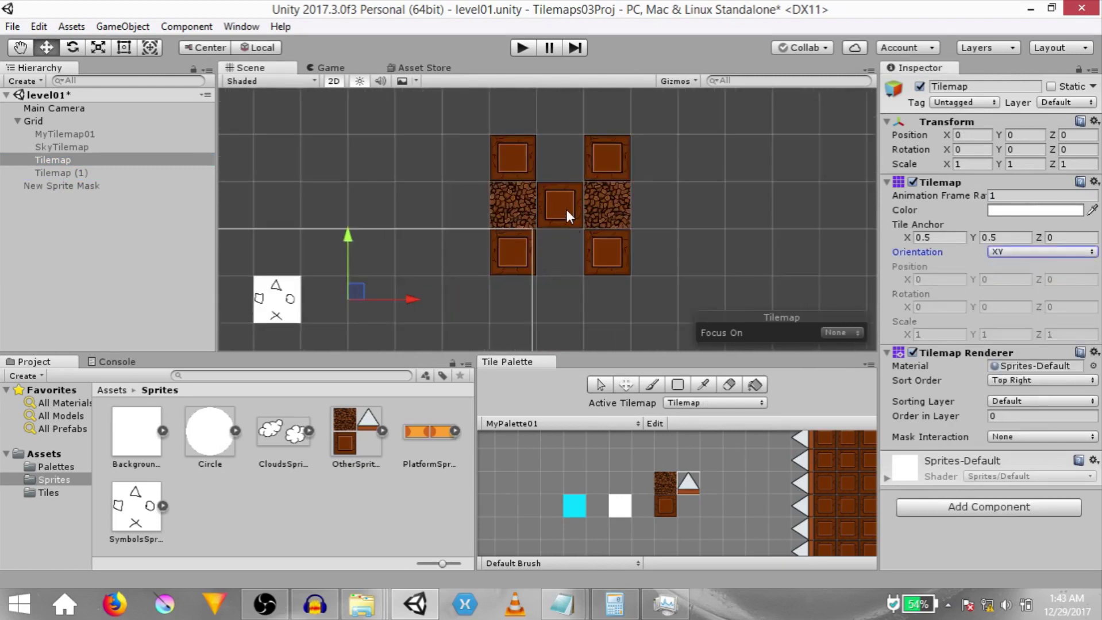
pyautogui.click(51, 121)
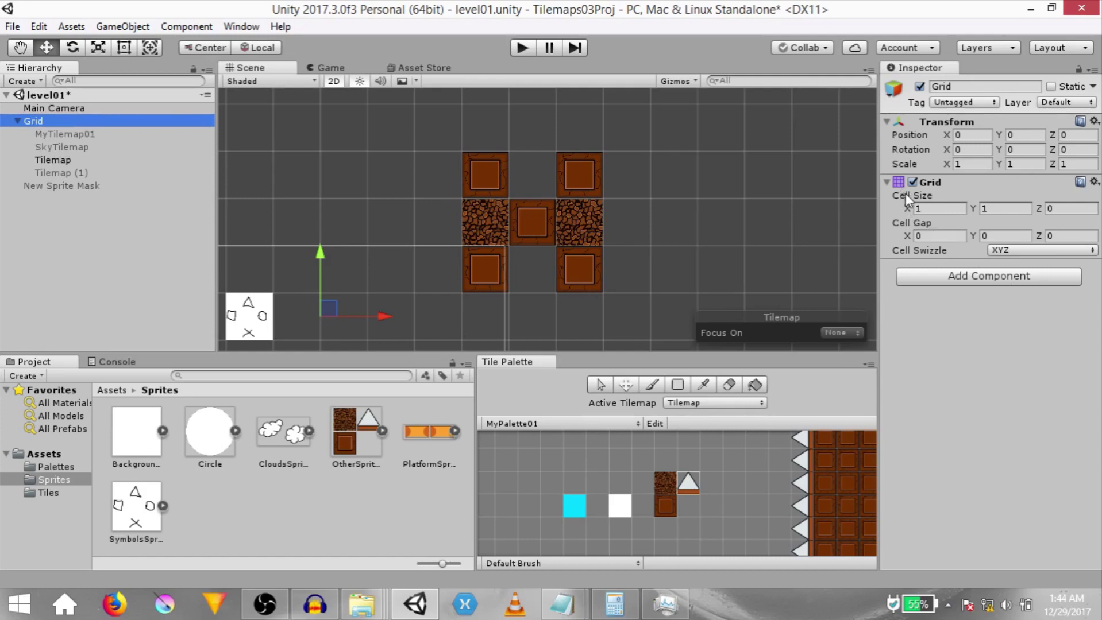
# Try a Grid Cell Size X of 2, then undo it back to 1.
pyautogui.click(942, 208)
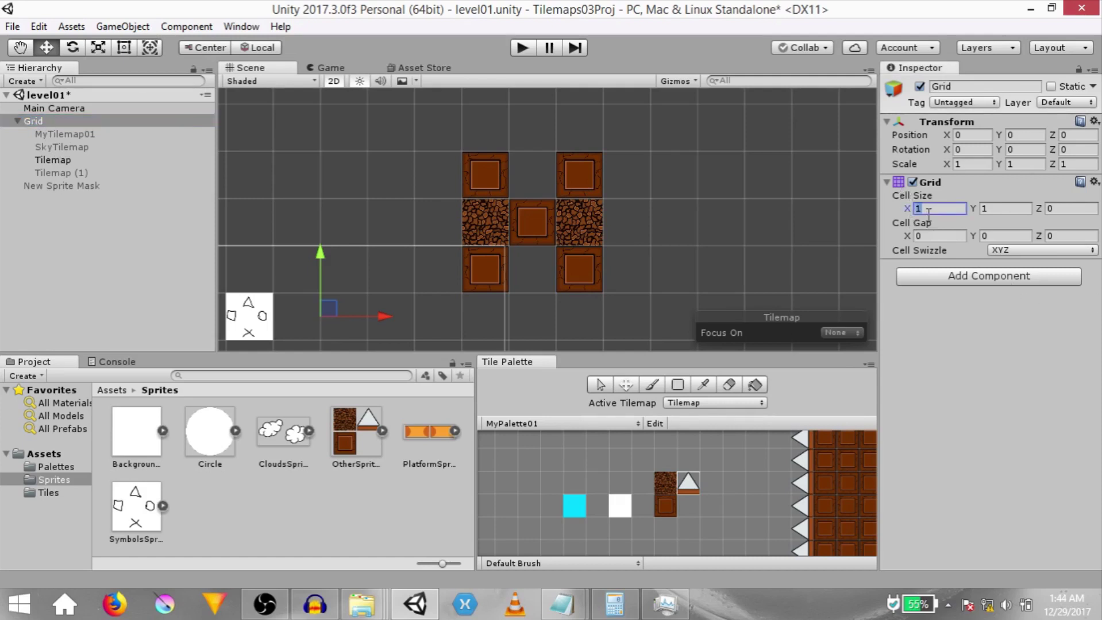
pyautogui.click(988, 207)
pyautogui.scroll(-2, 567, 232)
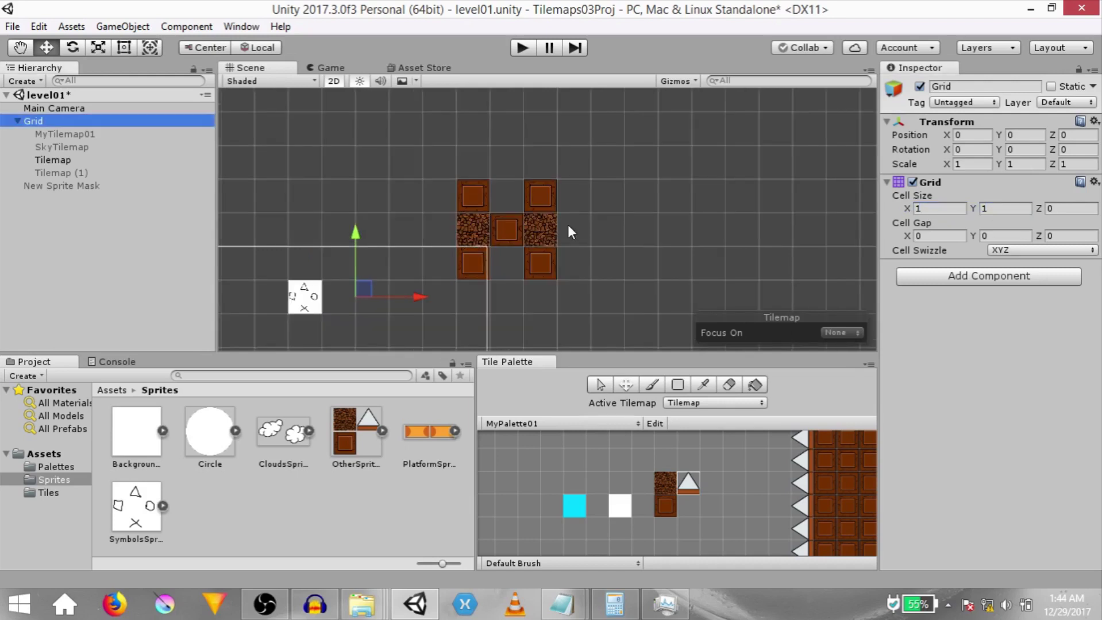
pyautogui.click(918, 208)
pyautogui.write('2')
pyautogui.moveTo(639, 248); pyautogui.dragTo(490, 282, button='middle')
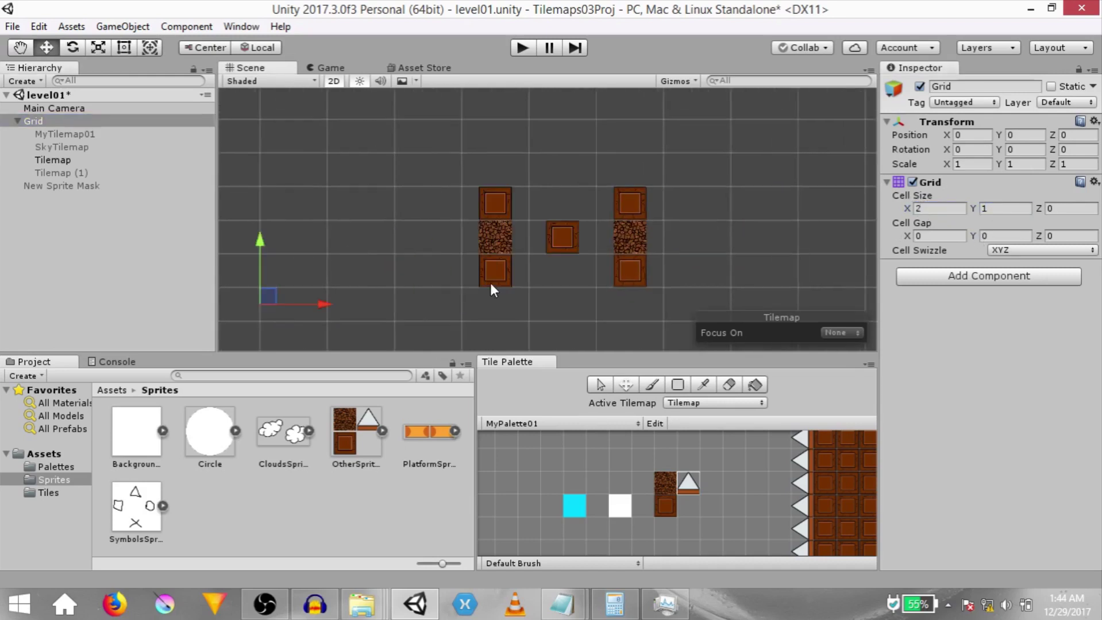
pyautogui.hotkey('ctrl', 'z')
pyautogui.moveTo(573, 213); pyautogui.dragTo(716, 175, button='middle')
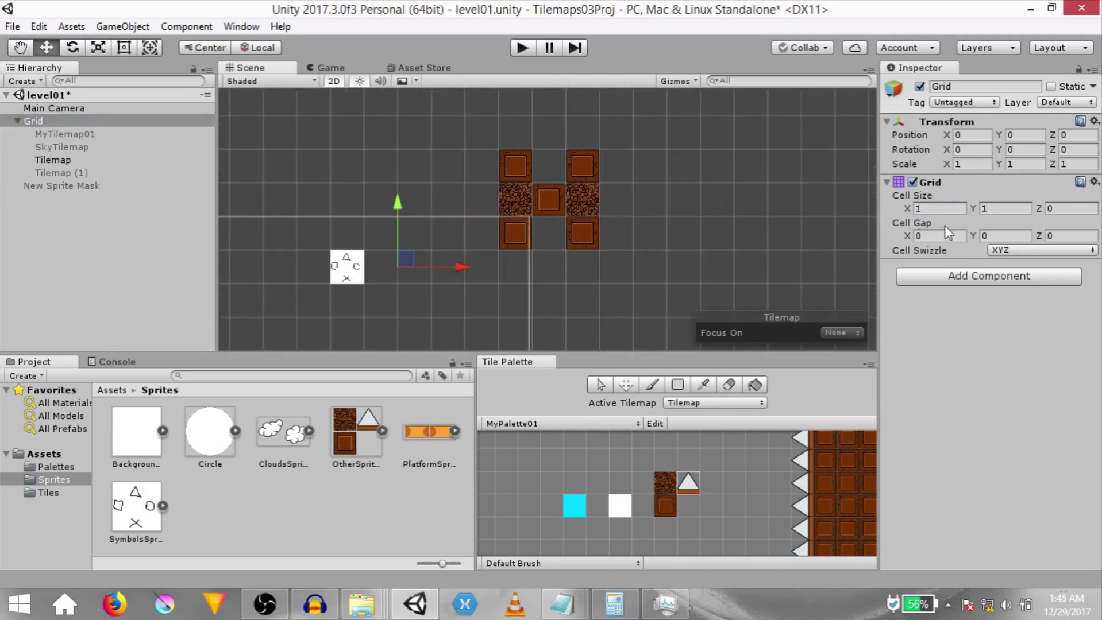
# Set the Grid's Cell Gap X and Y to 1 so the tiles spread apart.
pyautogui.click(926, 234)
pyautogui.press('Tab')
pyautogui.press('Tab')
pyautogui.click(948, 235)
pyautogui.write('1')
pyautogui.press('Tab')
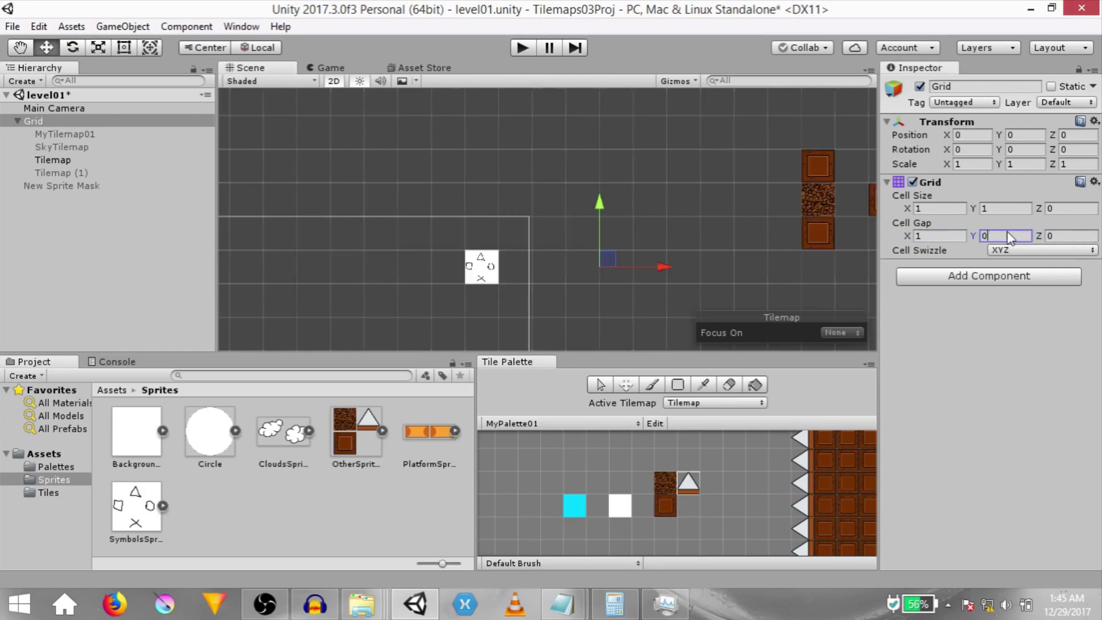
pyautogui.write('1f')
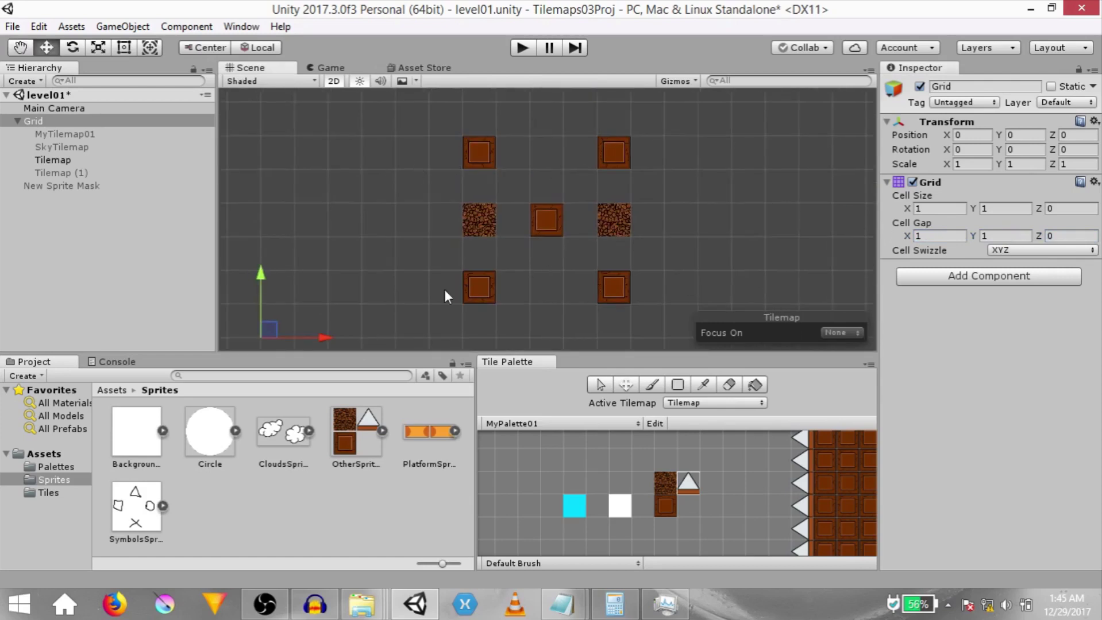
pyautogui.click(444, 289)
pyautogui.scroll(-2, 444, 289)
pyautogui.press('b')
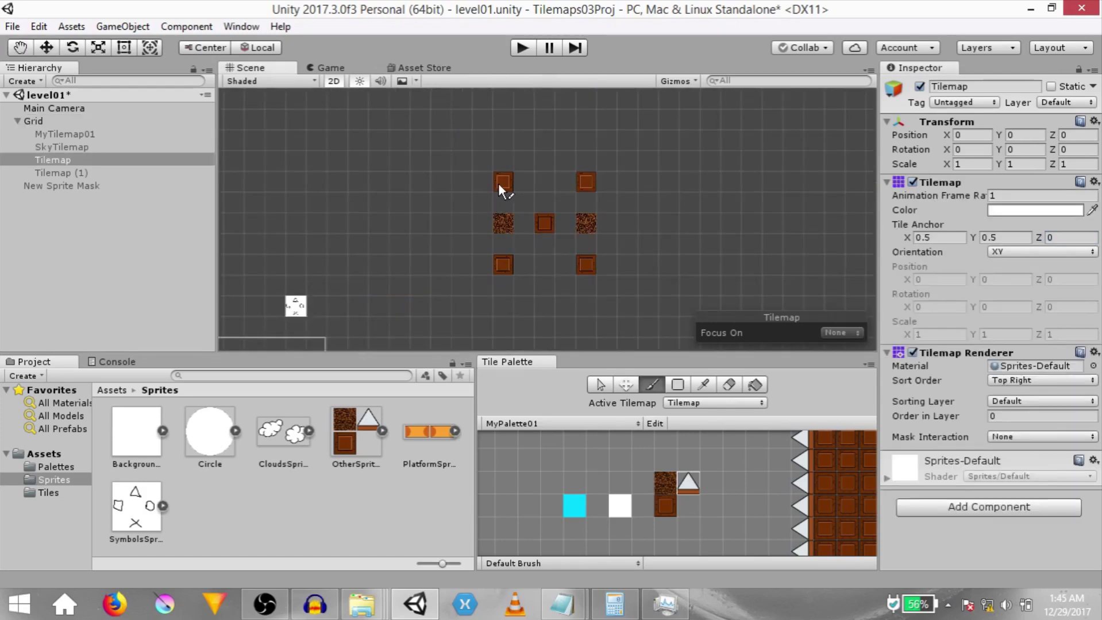
# Paint a run of brown block tiles, then set the Grid's Cell Gap back to 0.
pyautogui.click(376, 175)
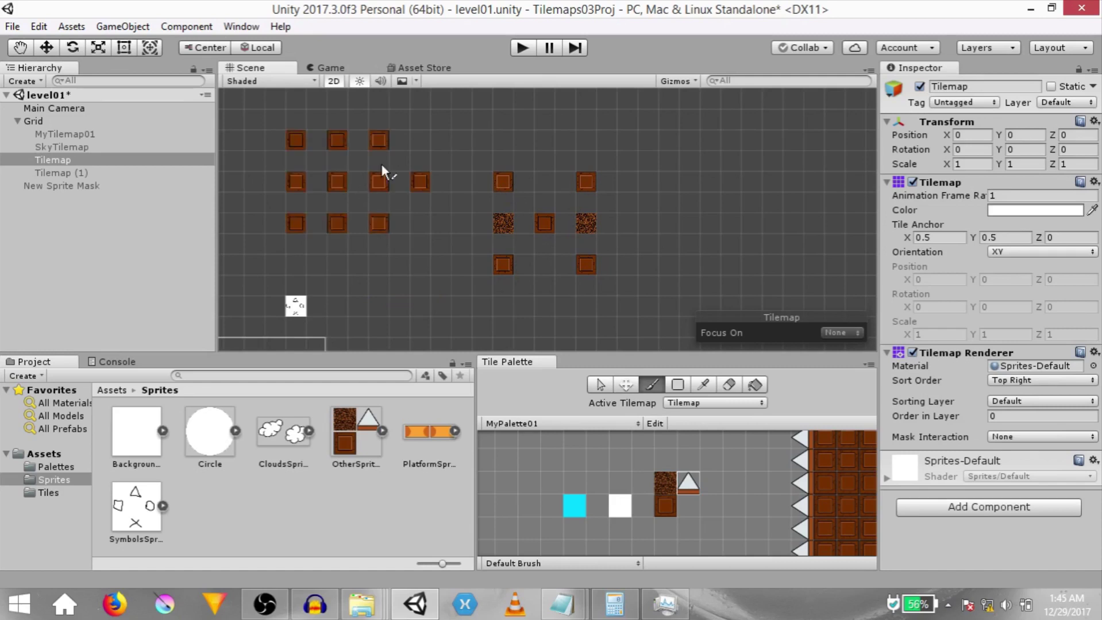
pyautogui.moveTo(377, 146); pyautogui.dragTo(303, 168)
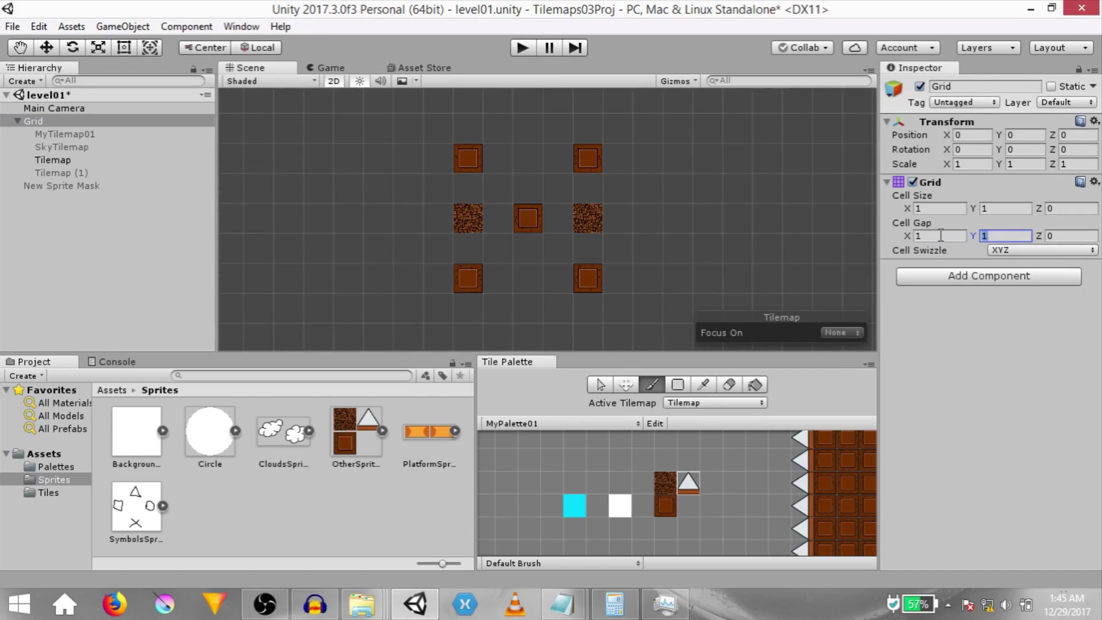
pyautogui.click(941, 236)
pyautogui.write('0')
pyautogui.press('Tab')
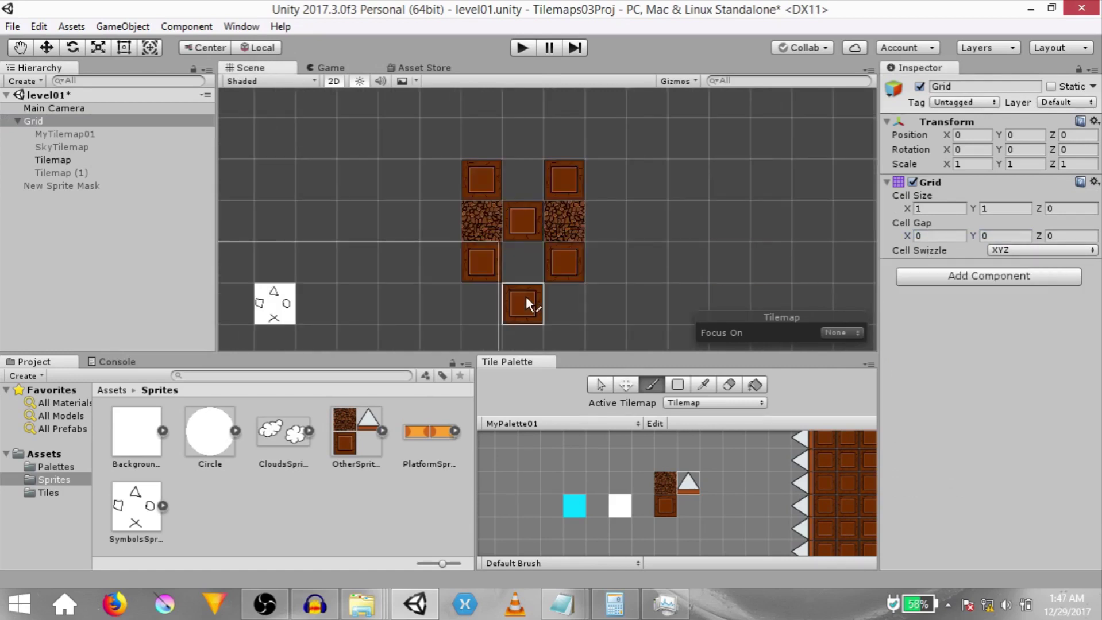
# Erase the block cross tiles from the Tilemap with the Eraser.
pyautogui.scroll(-2, 397, 292)
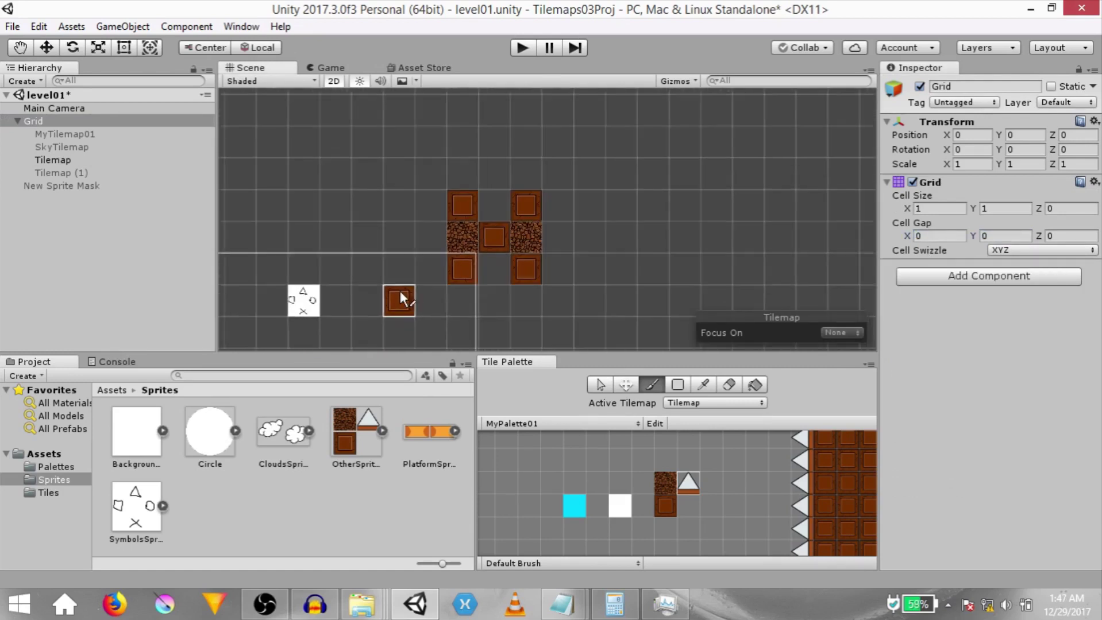
pyautogui.moveTo(406, 295); pyautogui.dragTo(478, 224, button='middle')
pyautogui.press('d')
pyautogui.moveTo(543, 234)
pyautogui.mouseDown()
pyautogui.moveTo(601, 150)
pyautogui.moveTo(575, 176)
pyautogui.mouseUp()
pyautogui.press('b')
pyautogui.moveTo(489, 224)
pyautogui.mouseDown(button='middle')
pyautogui.moveTo(534, 202)
pyautogui.moveTo(478, 192)
pyautogui.mouseUp(button='middle')
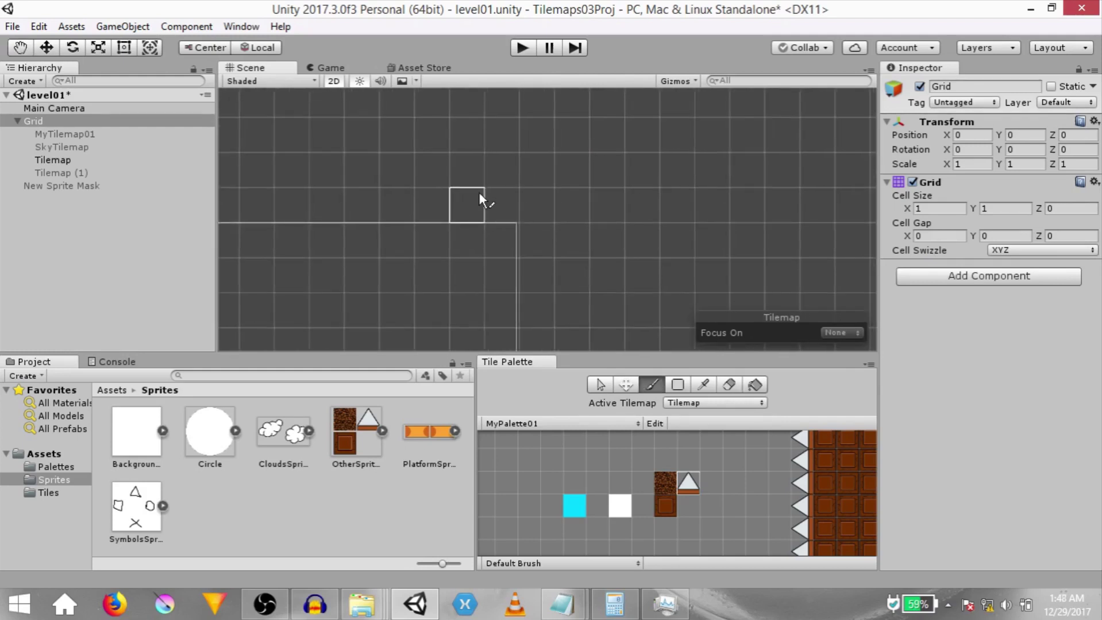
# Select the Tilemap and reframe the scene view, ready to paint with the Brush.
pyautogui.click(49, 160)
pyautogui.press('w')
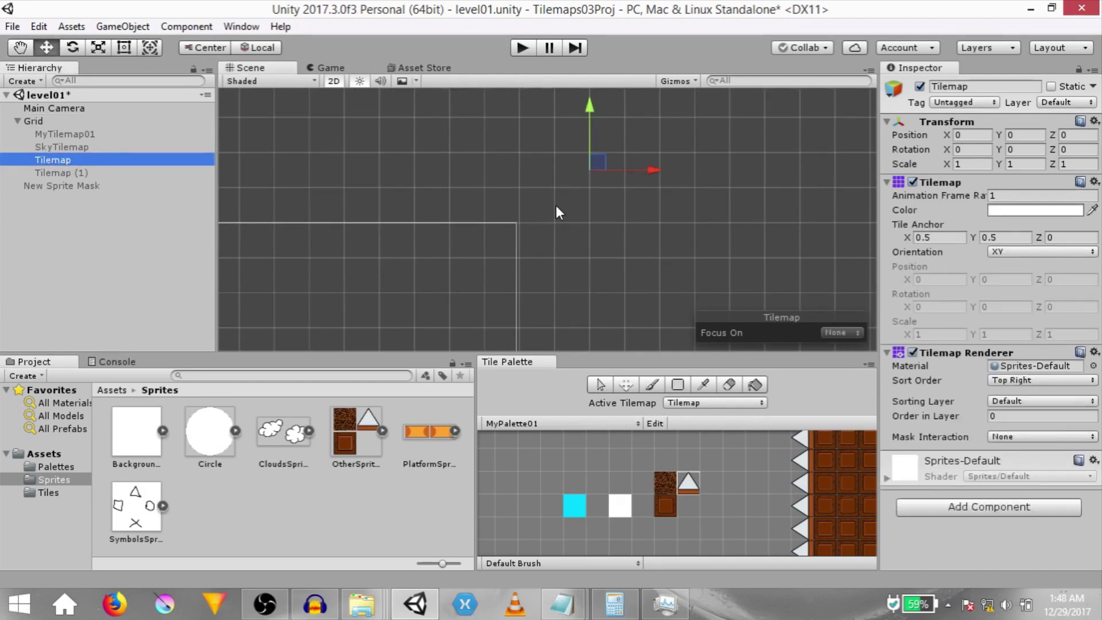
pyautogui.moveTo(578, 204); pyautogui.dragTo(433, 240, button='middle')
pyautogui.scroll(1, 433, 240)
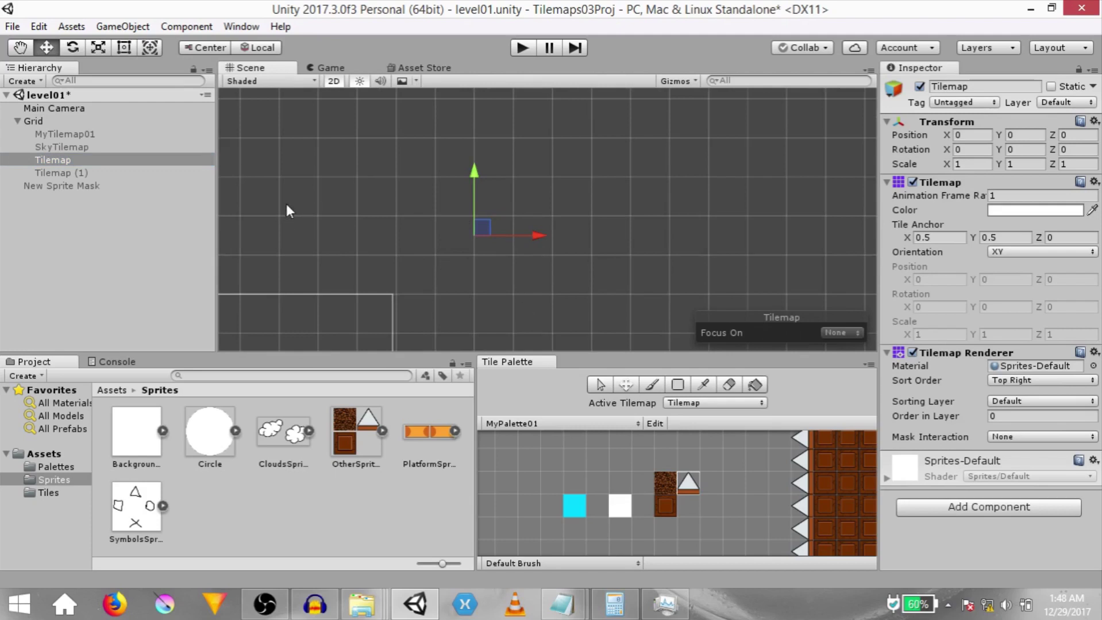
pyautogui.scroll(-2, 285, 202)
pyautogui.press('b')
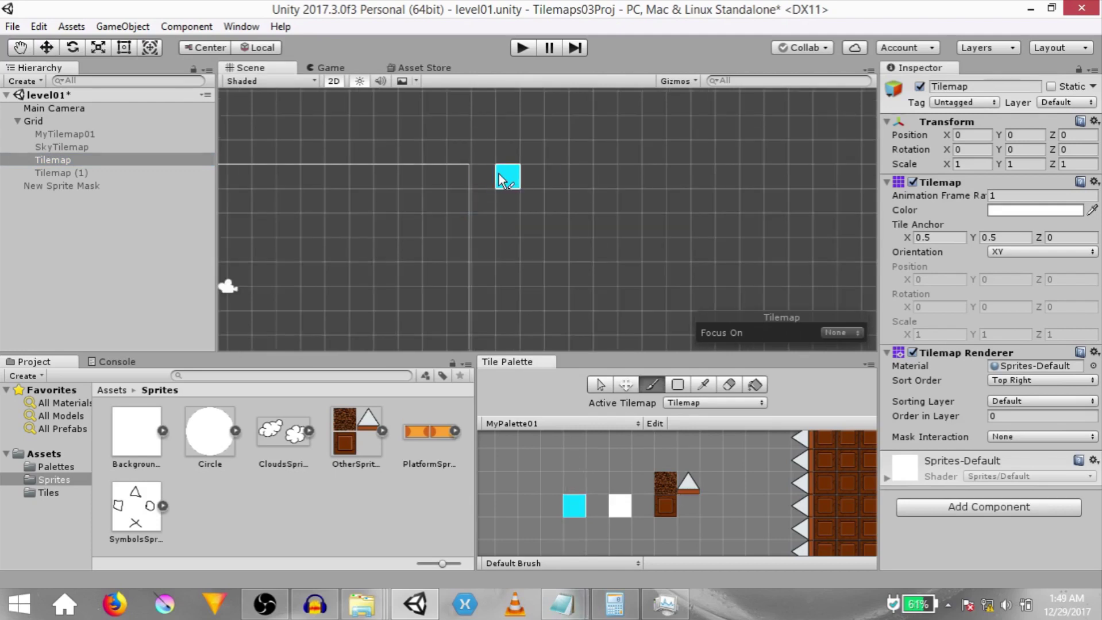
# Paint white, dirt, brick and spike tiles down the column, then turn off 2D mode.
pyautogui.click(482, 204)
pyautogui.click(501, 203)
pyautogui.click(656, 497)
pyautogui.moveTo(507, 225); pyautogui.dragTo(508, 275)
pyautogui.press('w')
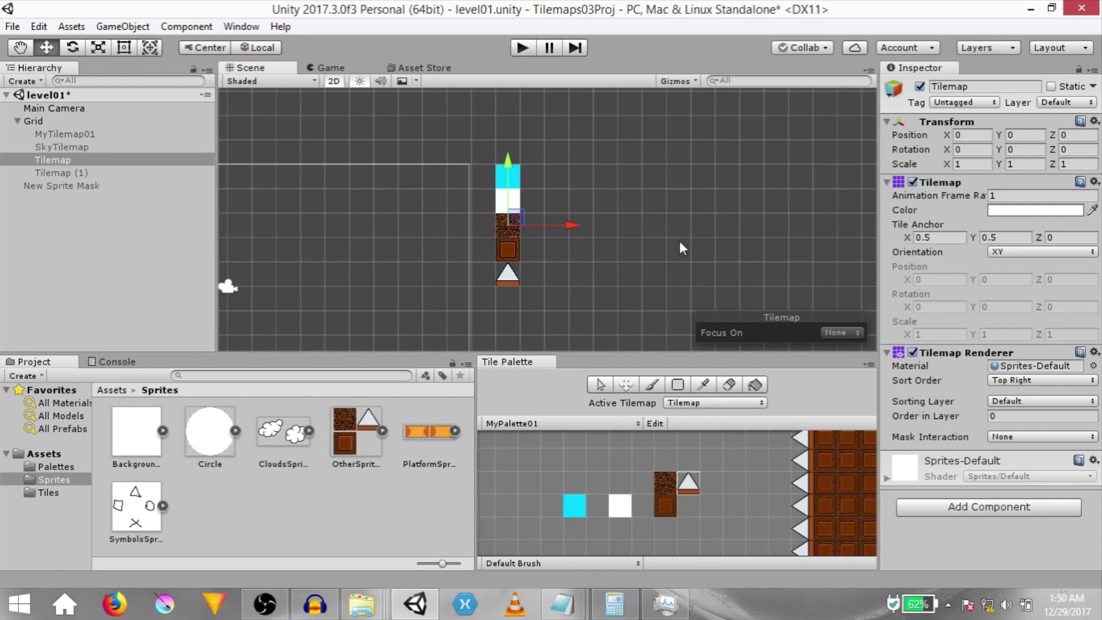
pyautogui.click(333, 81)
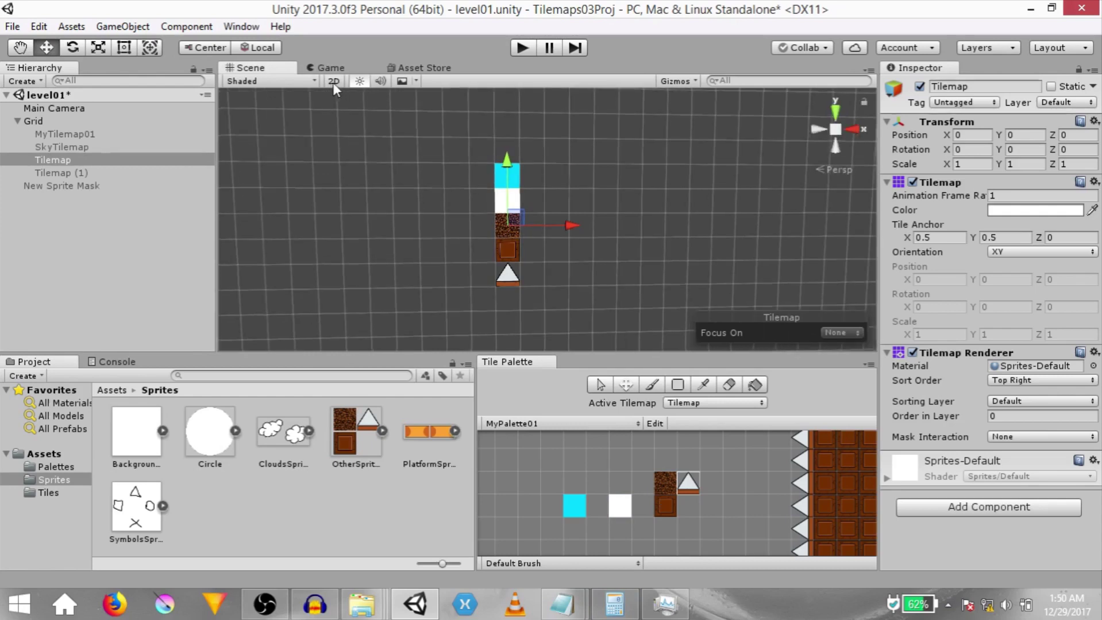
# Try the Grid's XZY and YXZ cell swizzles on the tile column, then restore XYZ.
pyautogui.click(45, 124)
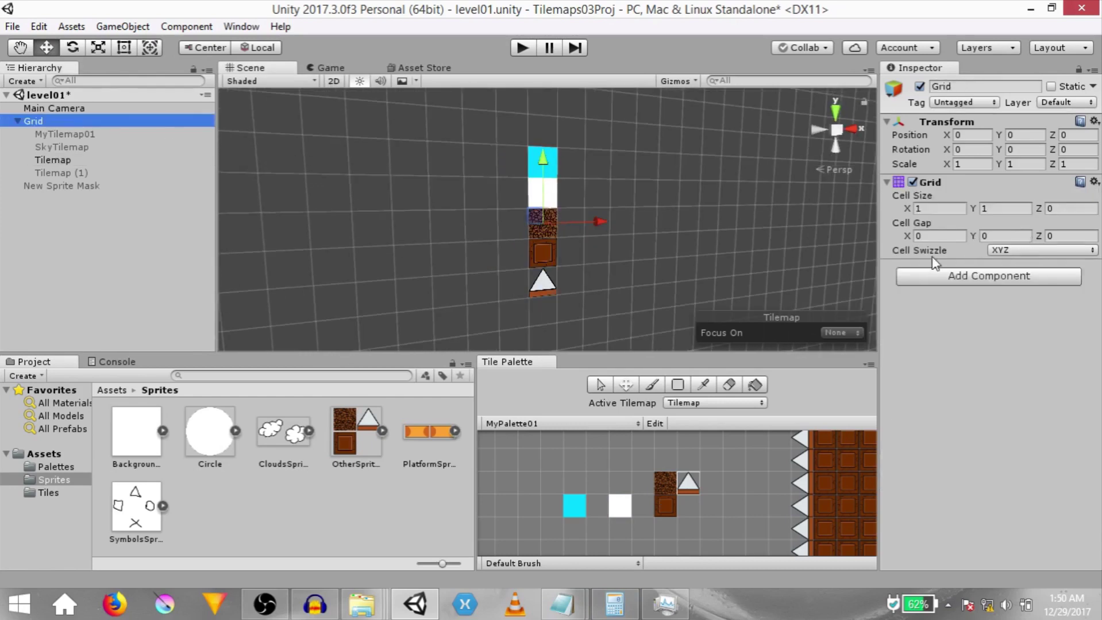
pyautogui.click(1031, 250)
pyautogui.click(1021, 286)
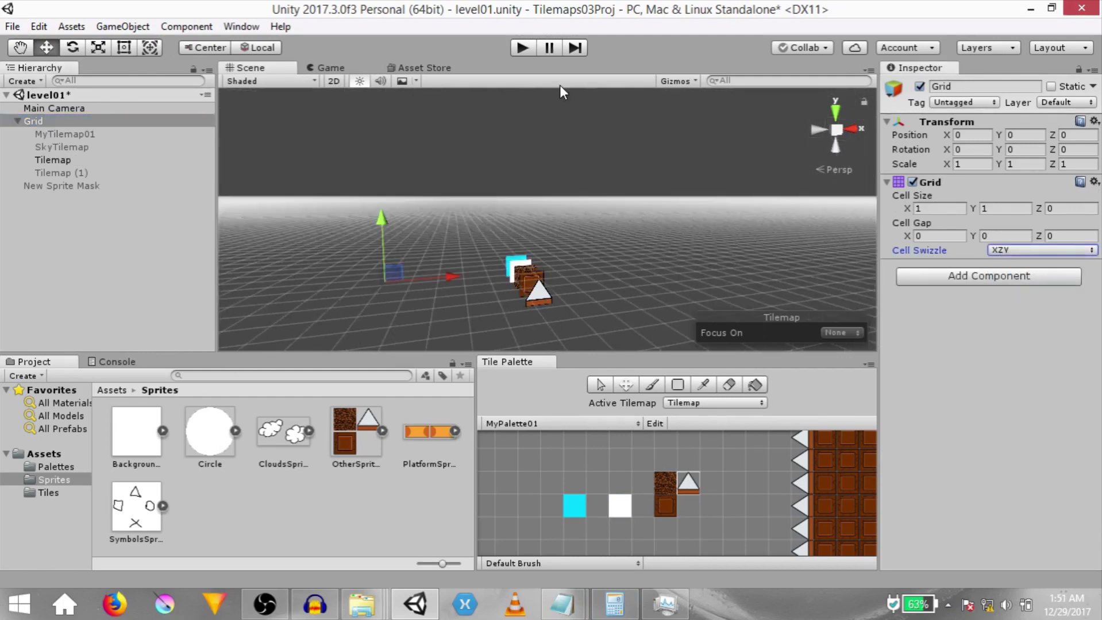
pyautogui.keyDown('alt'); pyautogui.moveTo(577, 130); pyautogui.dragTo(605, 228); pyautogui.keyUp('alt')
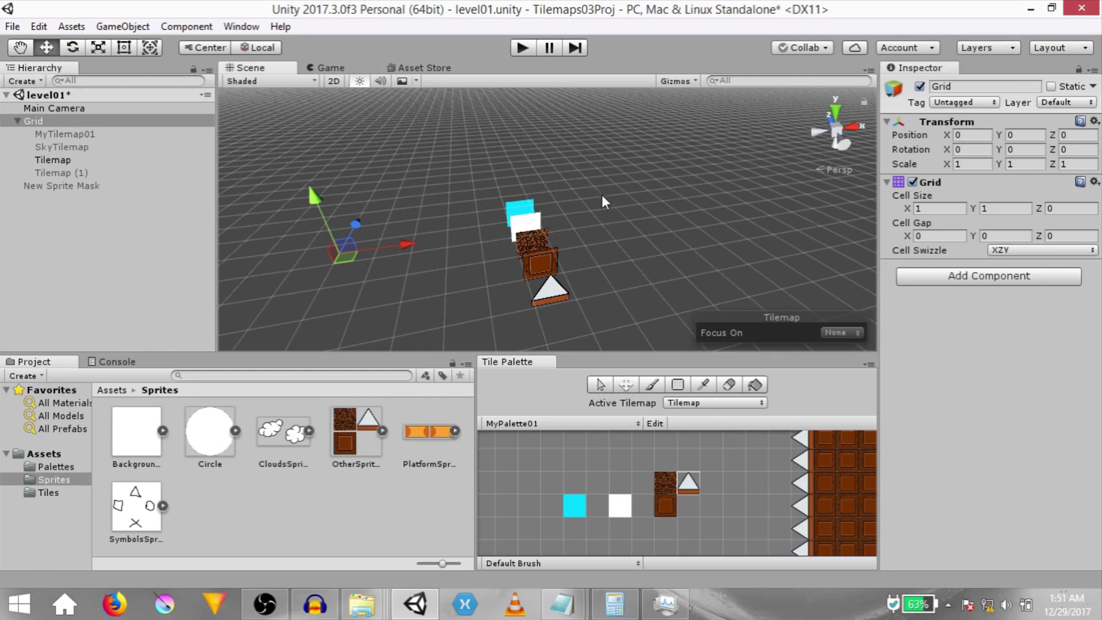
pyautogui.click(999, 252)
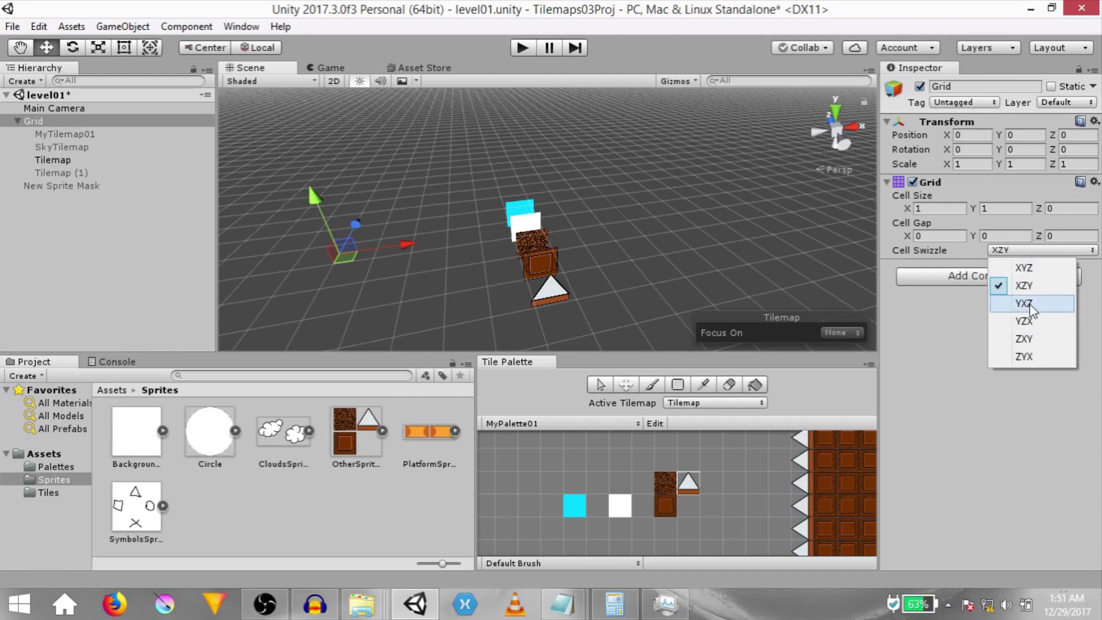
pyautogui.click(1025, 303)
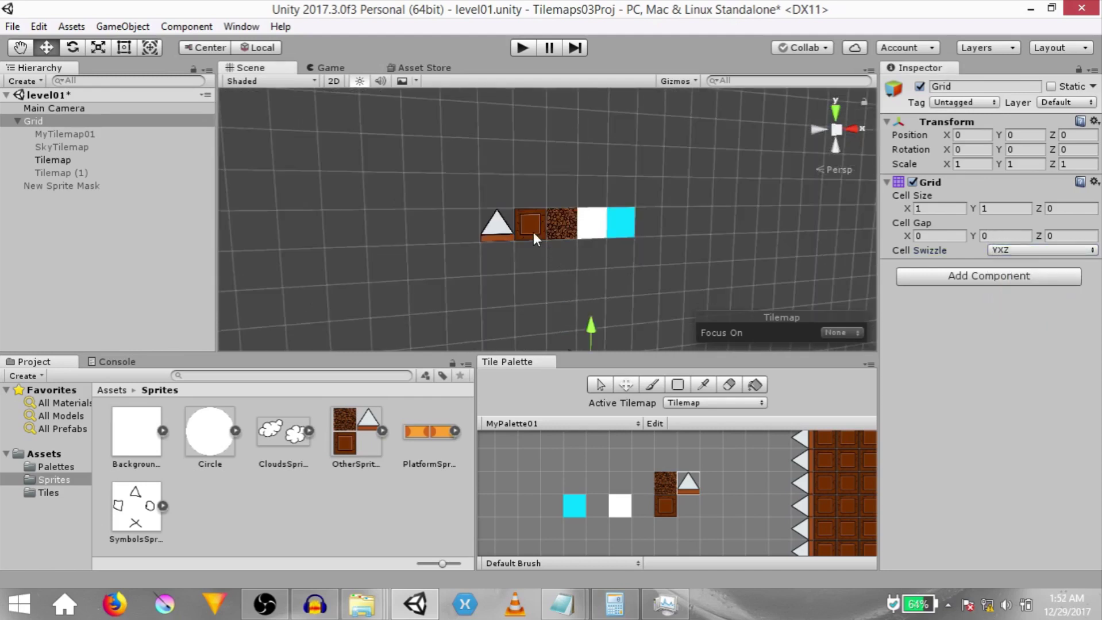
pyautogui.click(1027, 249)
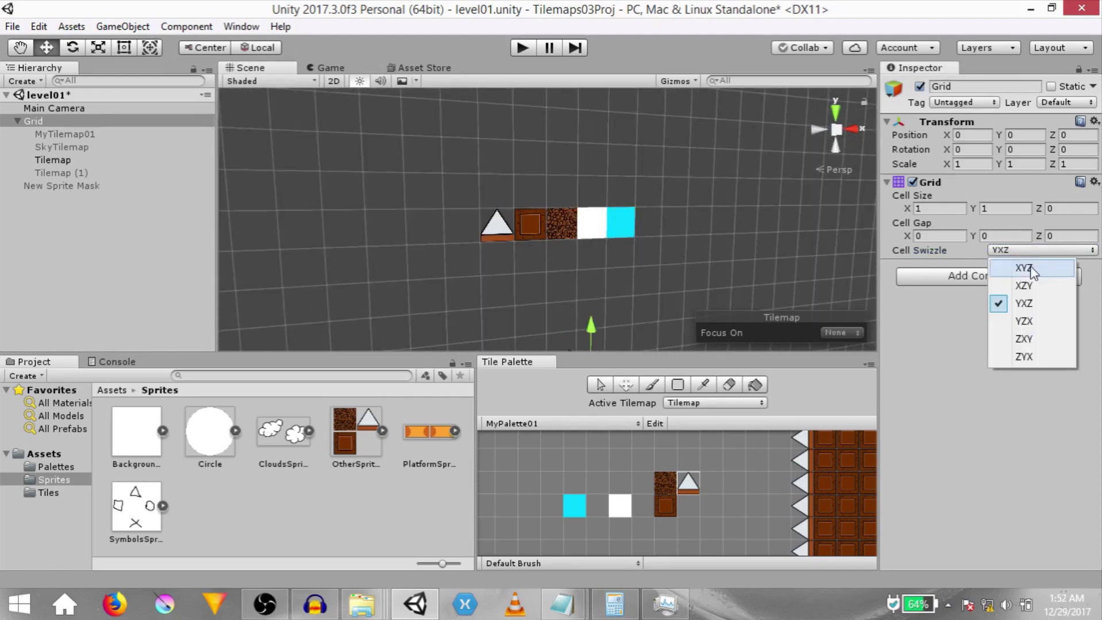
pyautogui.click(1033, 268)
# Inspect the cyan tile under the YXZ swizzle, then set the Grid back to XYZ.
pyautogui.press('s')
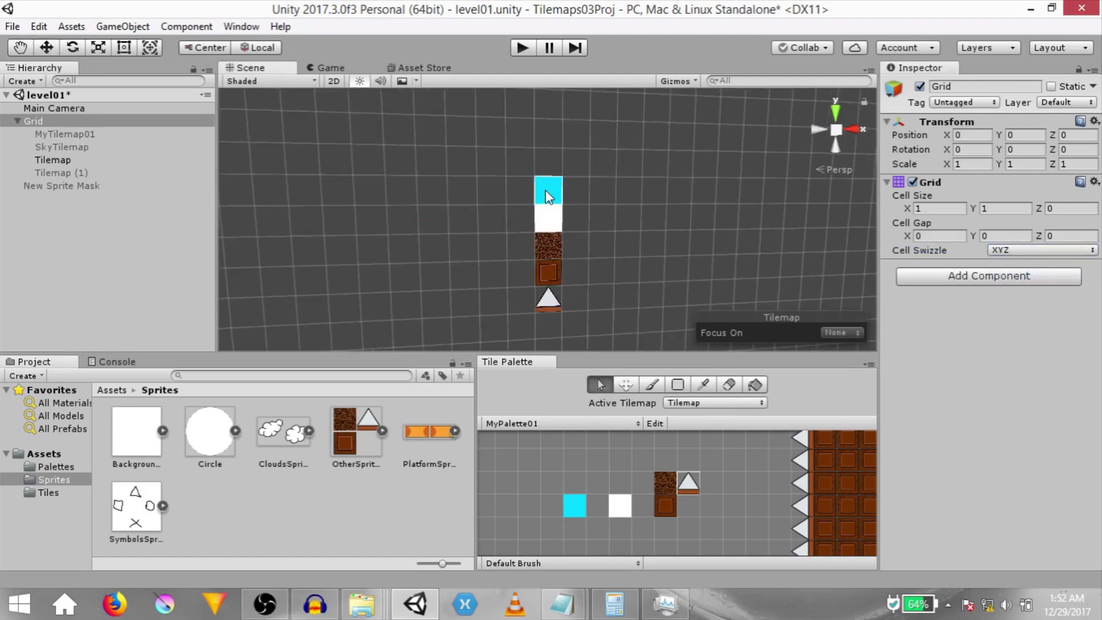
pyautogui.click(558, 191)
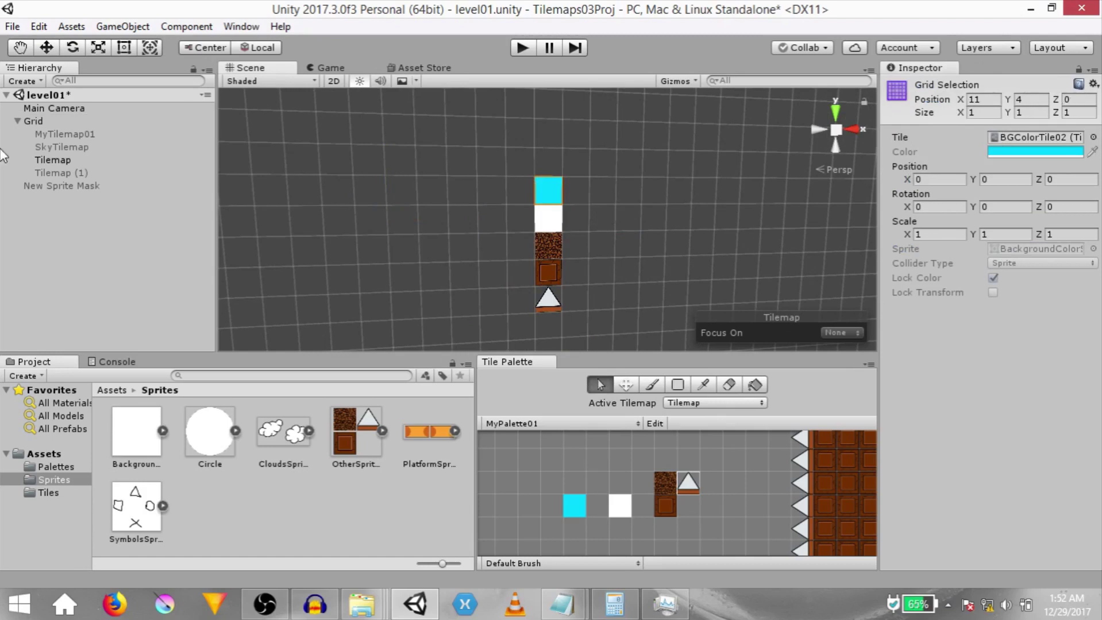
pyautogui.click(66, 119)
pyautogui.click(1022, 249)
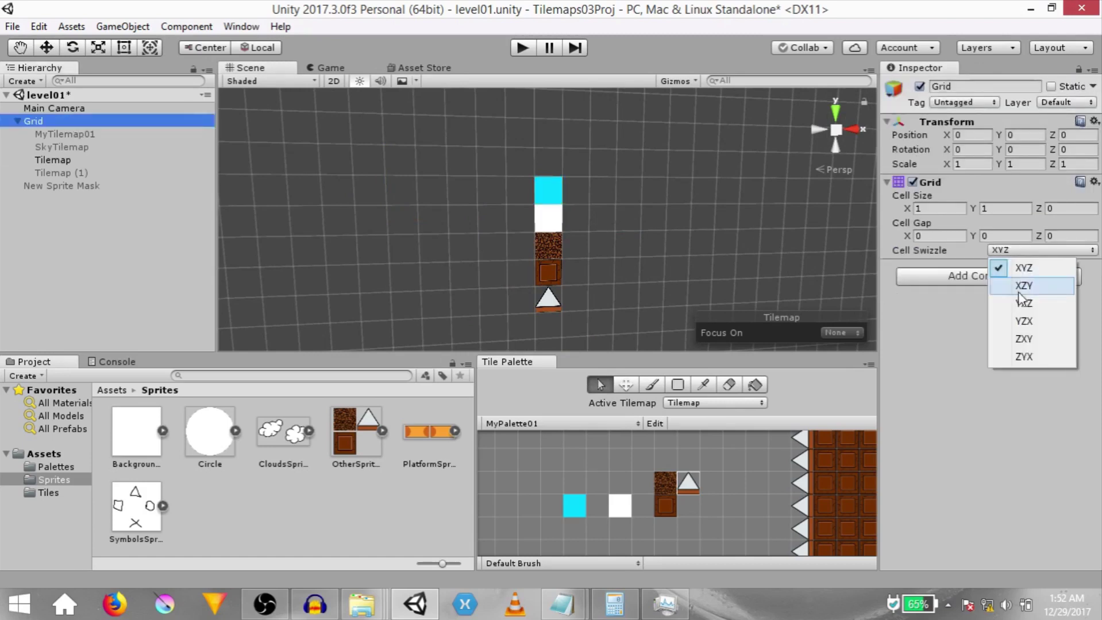
pyautogui.click(1022, 304)
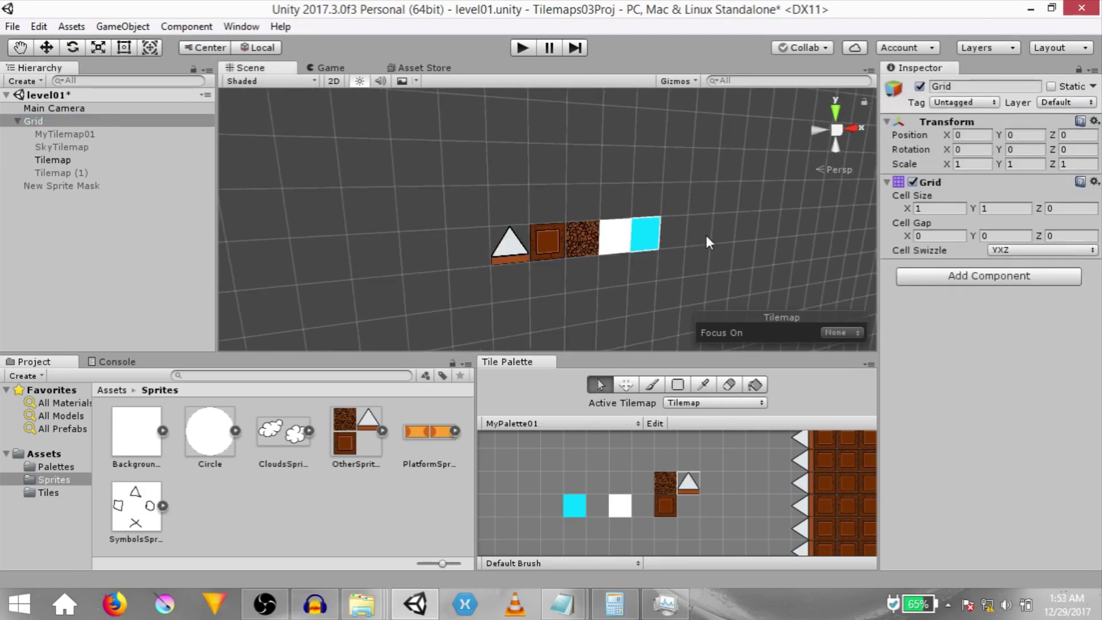
pyautogui.click(652, 240)
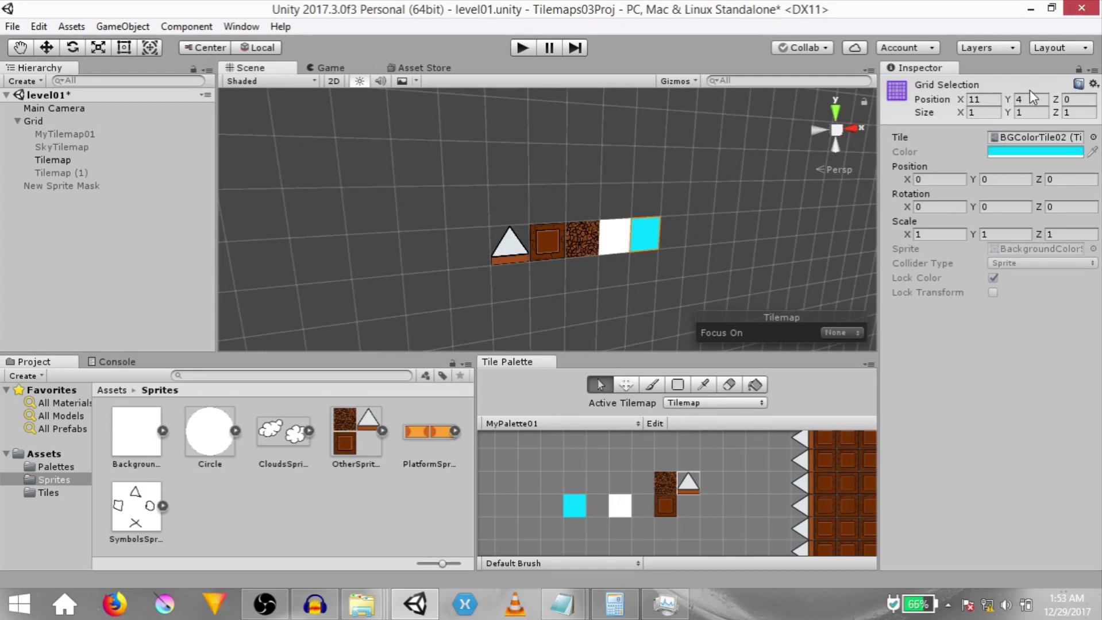
pyautogui.click(29, 120)
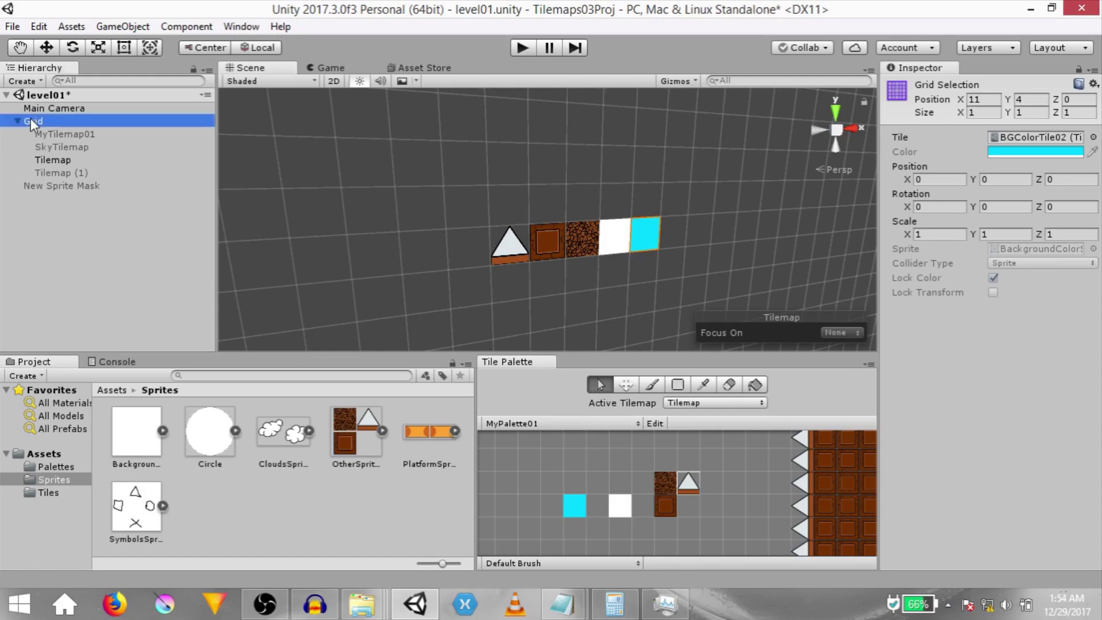
pyautogui.click(1050, 249)
pyautogui.click(1037, 269)
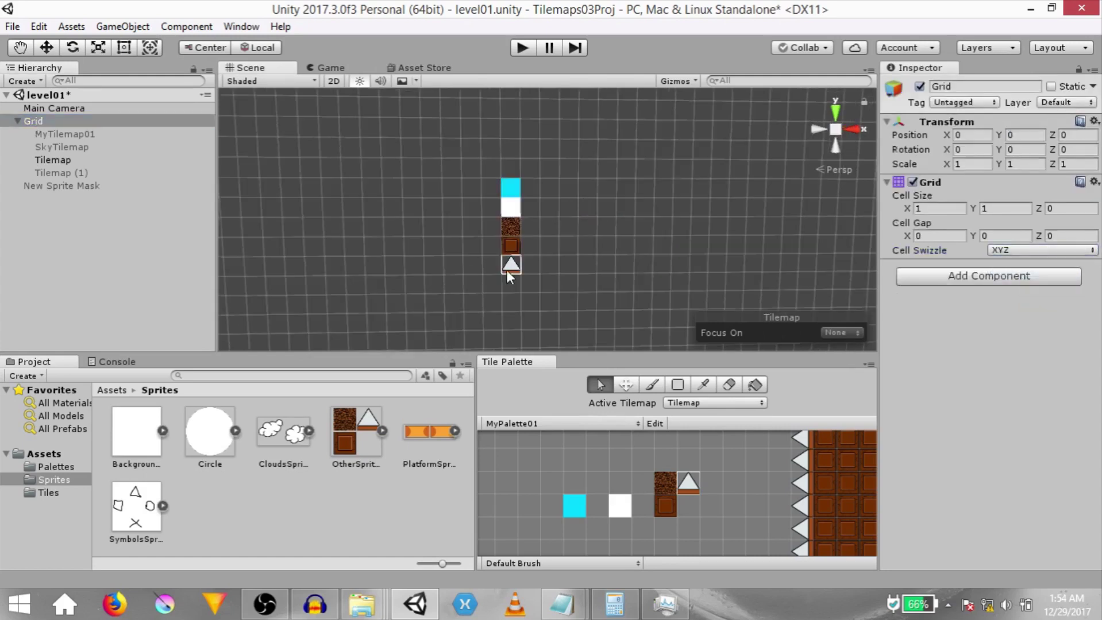
# Pick up the tile column and paint two copies beside it, making it three wide.
pyautogui.press('b')
pyautogui.press('i')
pyautogui.moveTo(511, 269); pyautogui.dragTo(510, 190)
pyautogui.click(538, 199)
pyautogui.click(491, 198)
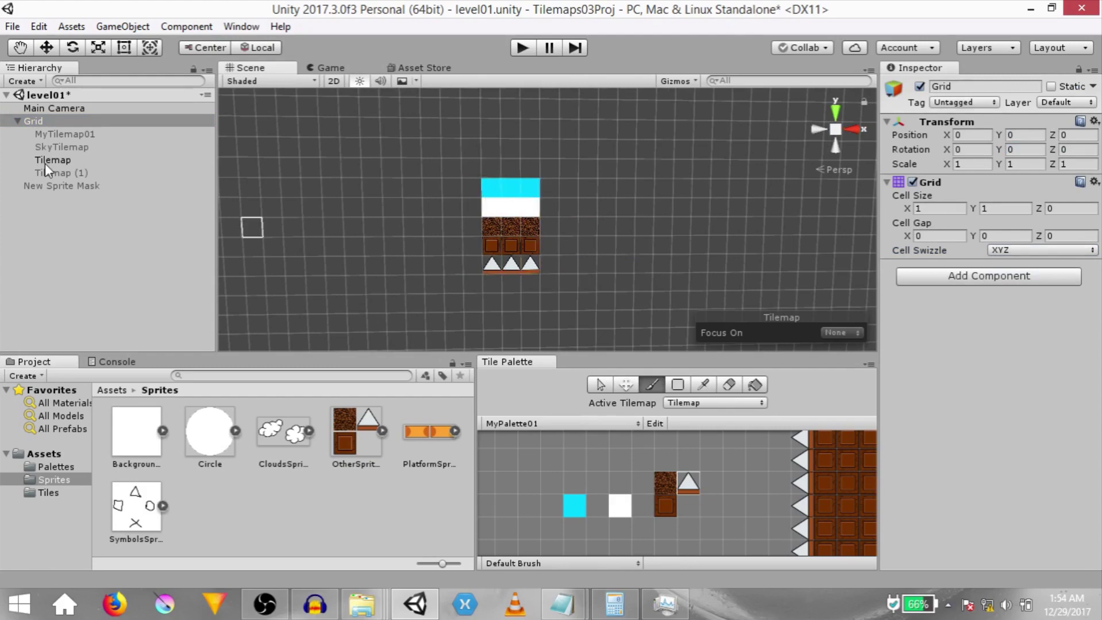
# Cycle the Grid's Cell Swizzle through YZX, ZXY and ZYX, then restore XYZ.
pyautogui.click(1041, 250)
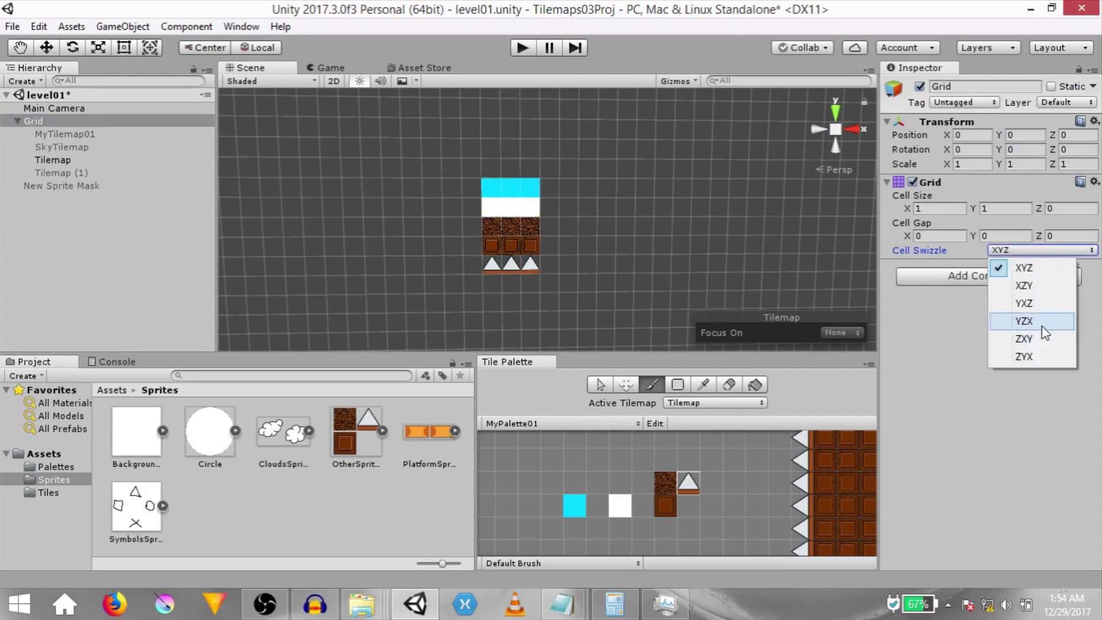
pyautogui.click(1043, 327)
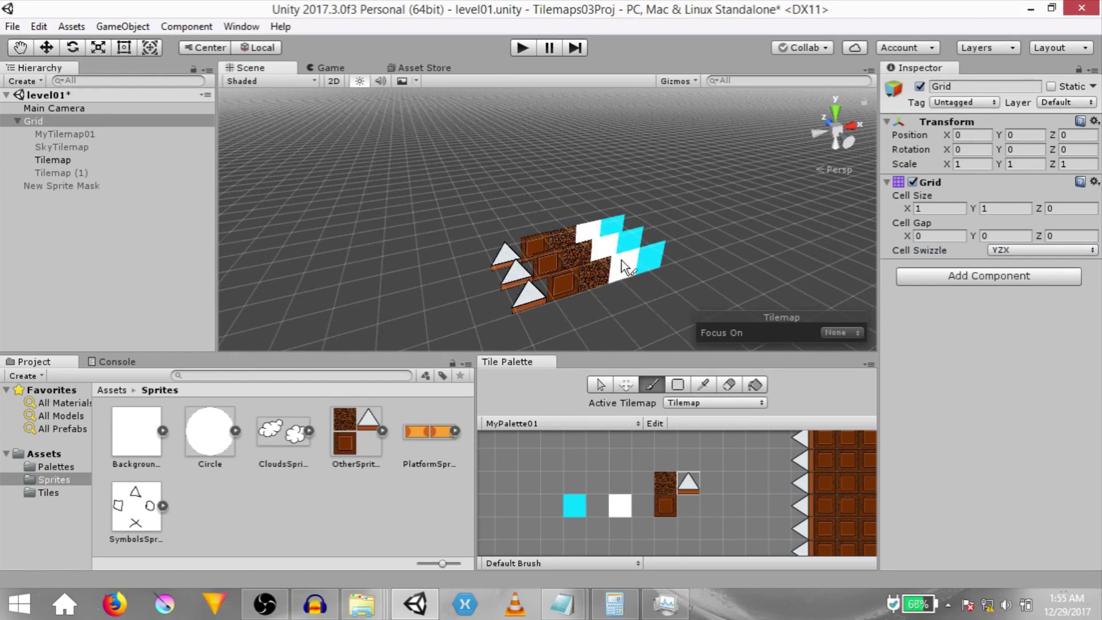
pyautogui.click(1028, 250)
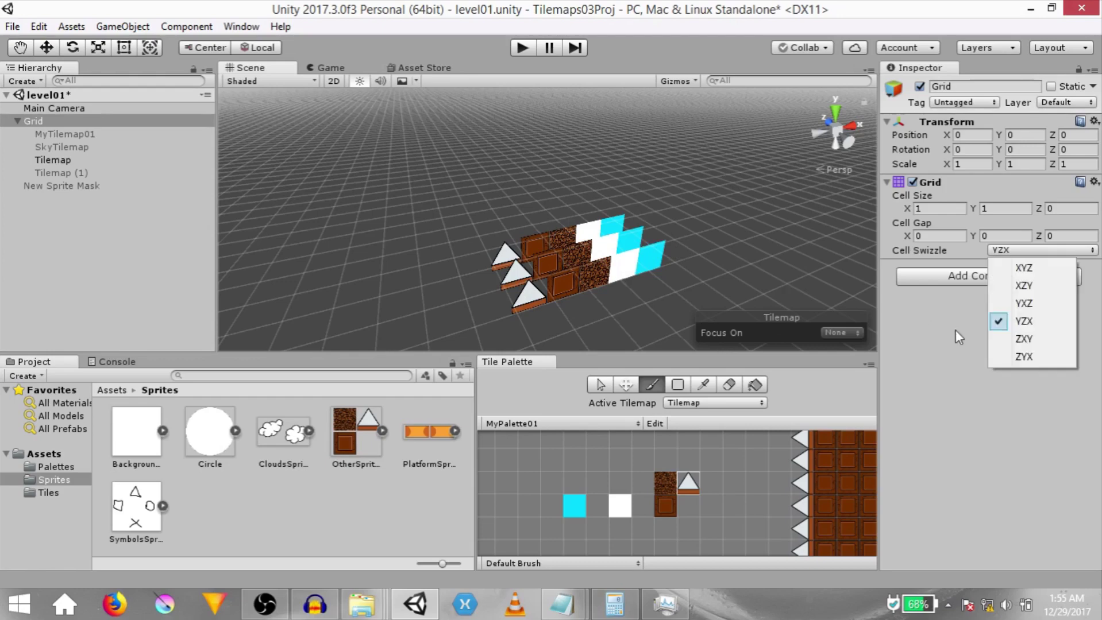
pyautogui.click(1007, 340)
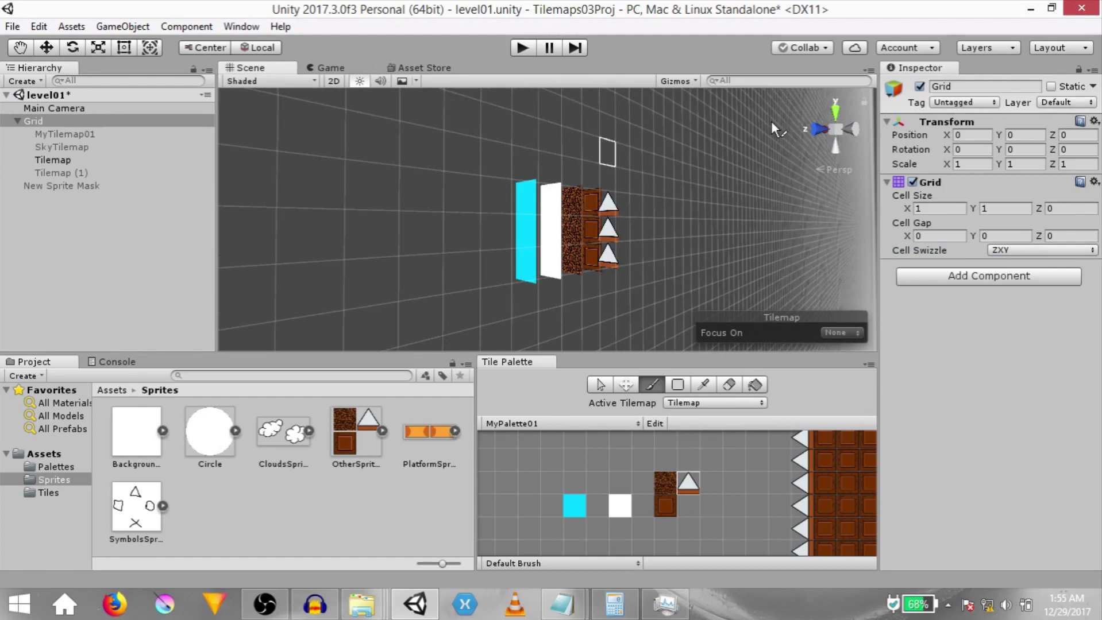
pyautogui.click(1028, 250)
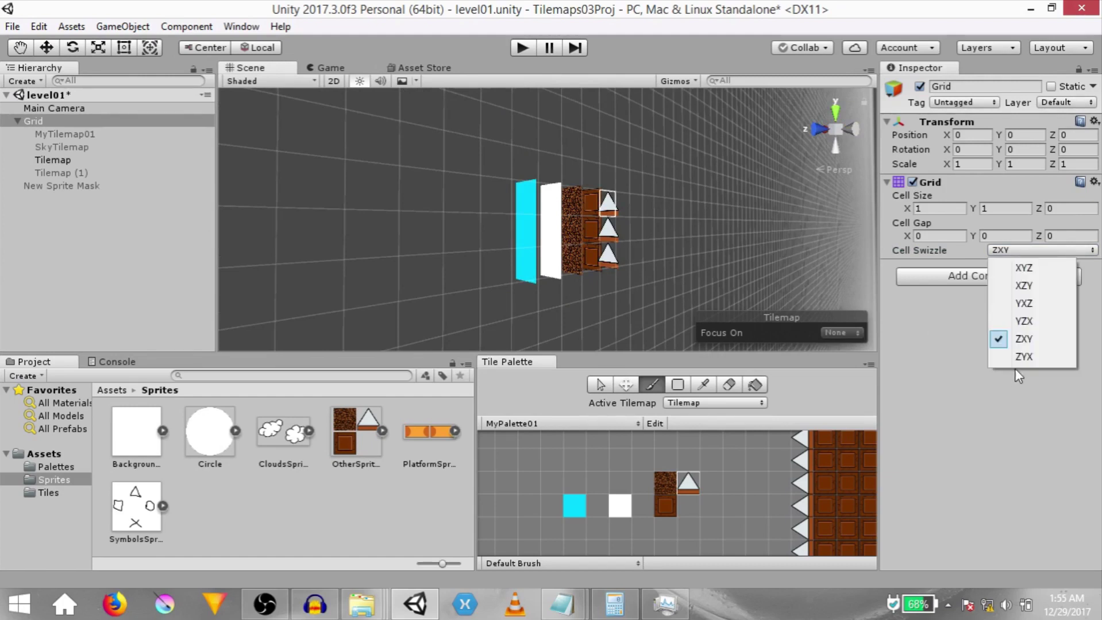
pyautogui.click(1020, 357)
pyautogui.keyDown('alt'); pyautogui.moveTo(850, 247); pyautogui.dragTo(762, 229); pyautogui.keyUp('alt')
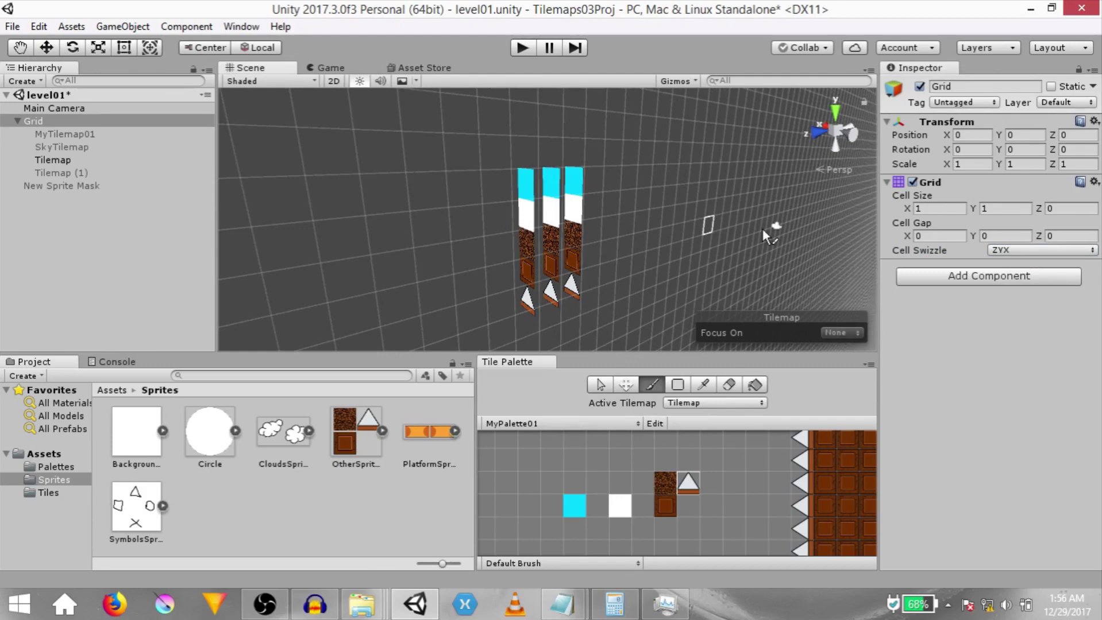
pyautogui.click(1016, 250)
pyautogui.click(1017, 269)
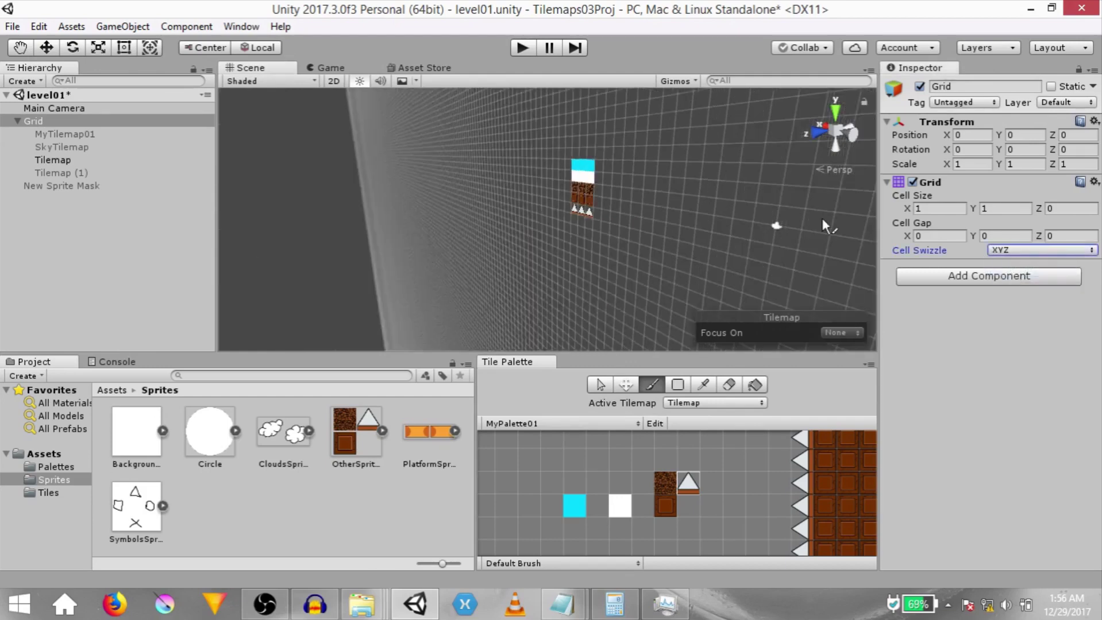
pyautogui.keyDown('alt'); pyautogui.moveTo(822, 218); pyautogui.dragTo(697, 144); pyautogui.keyUp('alt')
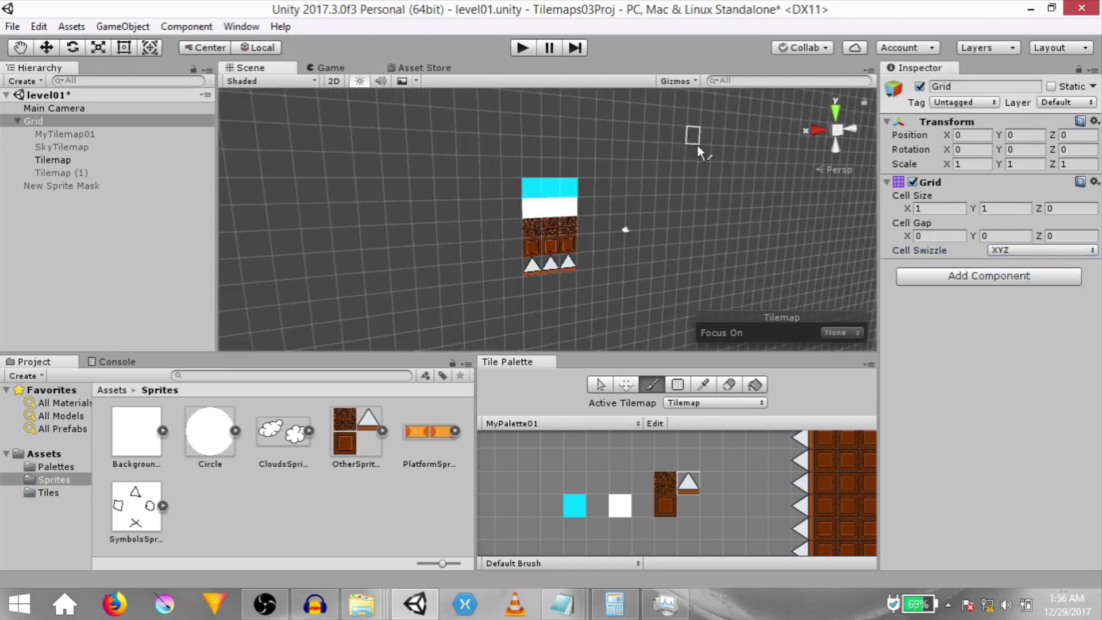
# Return to the 2D view and erase the cyan, white and most remaining tile rows.
pyautogui.press('2')
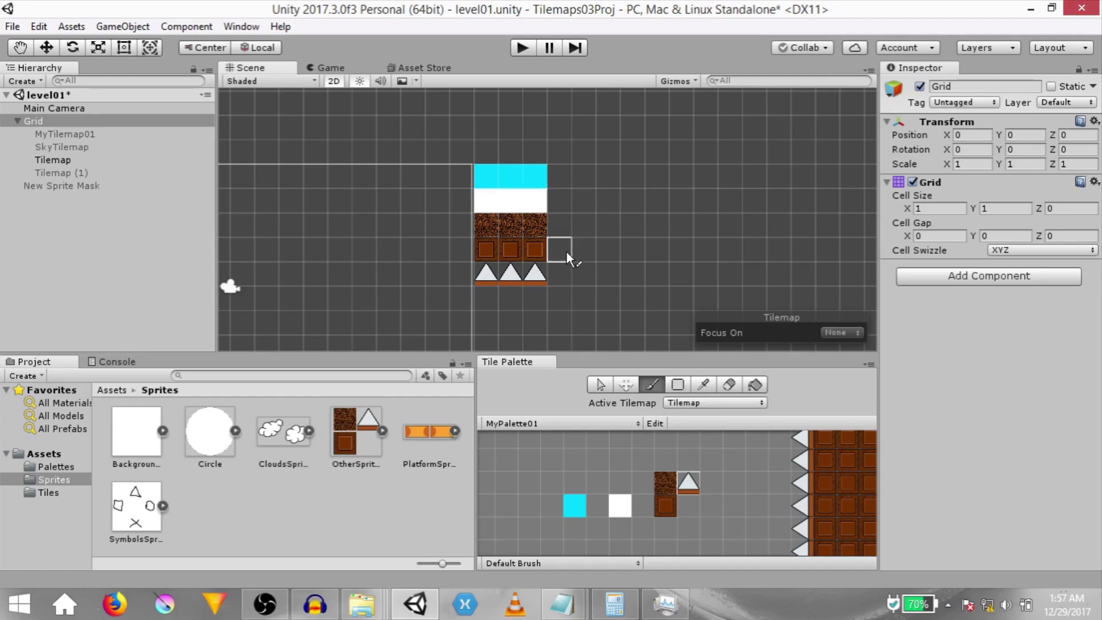
pyautogui.rightClick(785, 426)
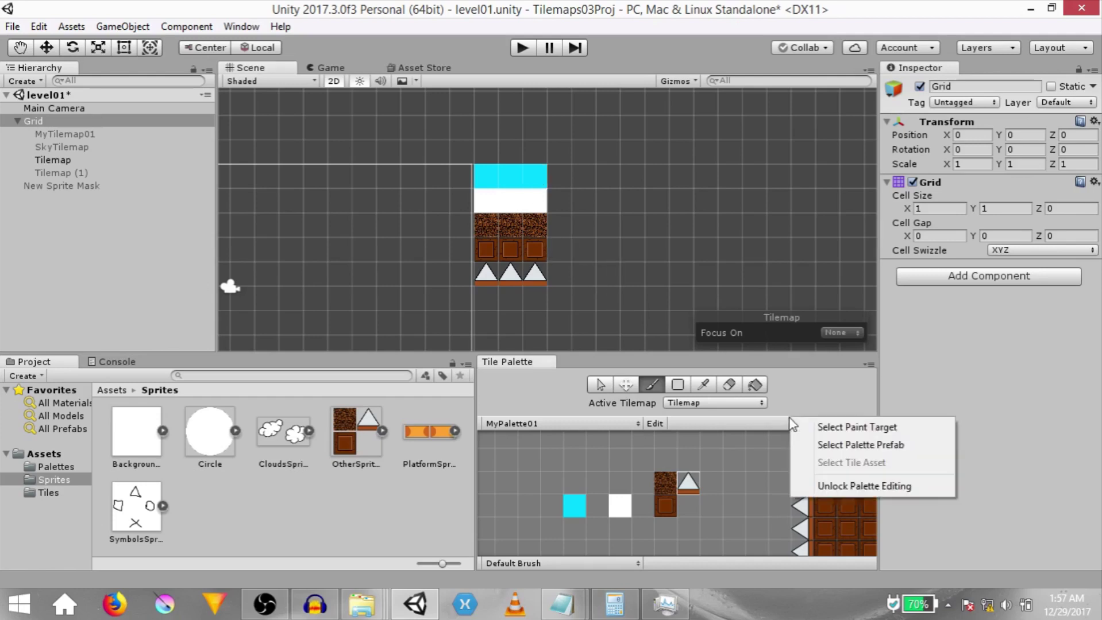
pyautogui.click(826, 409)
pyautogui.press('d')
pyautogui.moveTo(487, 176)
pyautogui.mouseDown()
pyautogui.moveTo(487, 189)
pyautogui.moveTo(551, 178)
pyautogui.mouseUp()
pyautogui.moveTo(535, 224)
pyautogui.mouseDown()
pyautogui.moveTo(490, 245)
pyautogui.moveTo(534, 274)
pyautogui.mouseUp()
pyautogui.press('b')
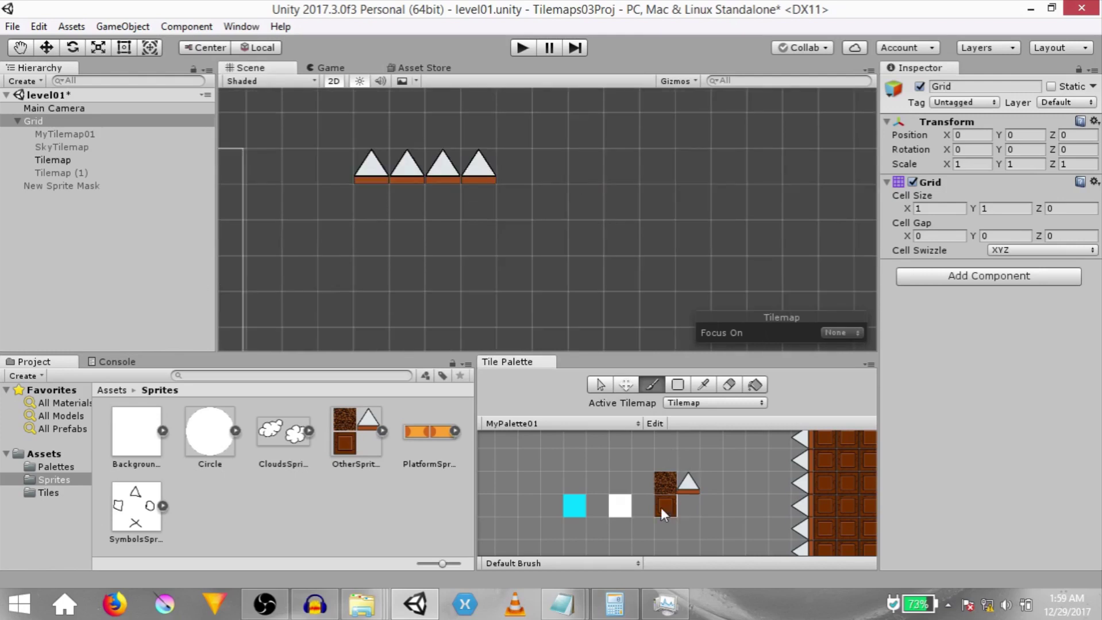
# Paint a row of brown block tiles under the spikes and select the Tilemap.
pyautogui.click(662, 511)
pyautogui.moveTo(527, 264); pyautogui.dragTo(579, 267)
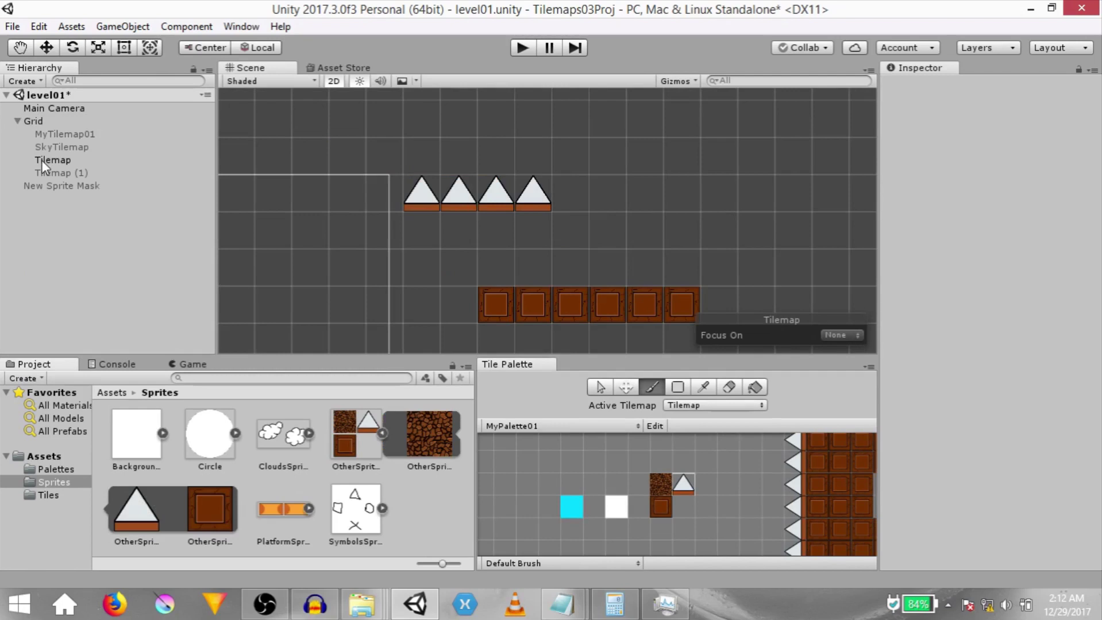
pyautogui.click(41, 160)
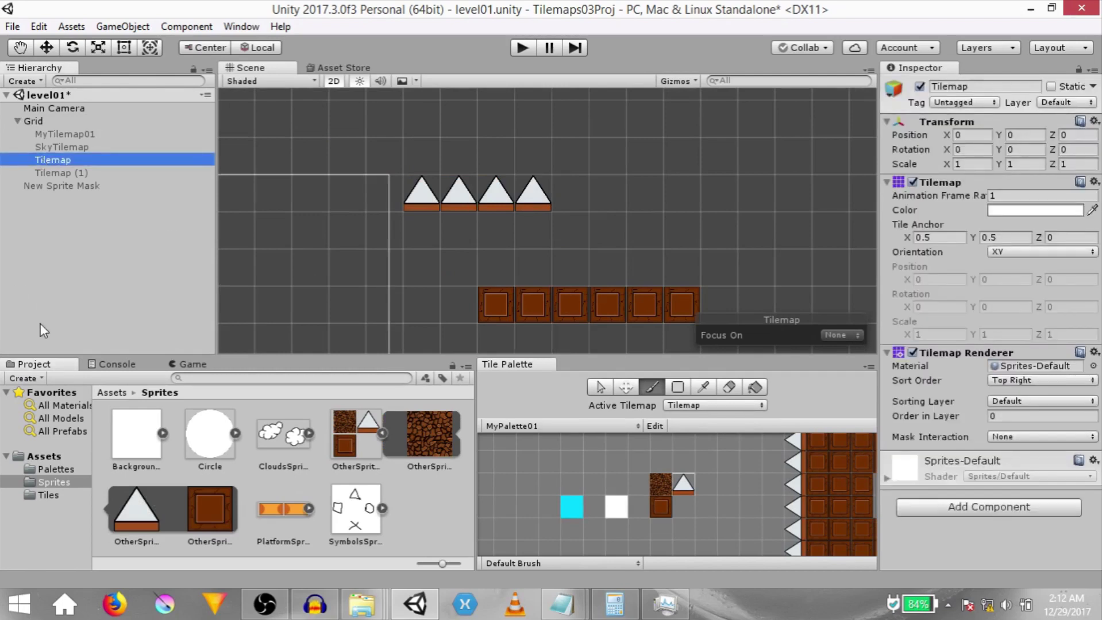
# Add a Tilemap Collider 2D to the Tilemap and drag the Circle sprite above the spikes.
pyautogui.hotkey('ctrl', 'shift', 'a')
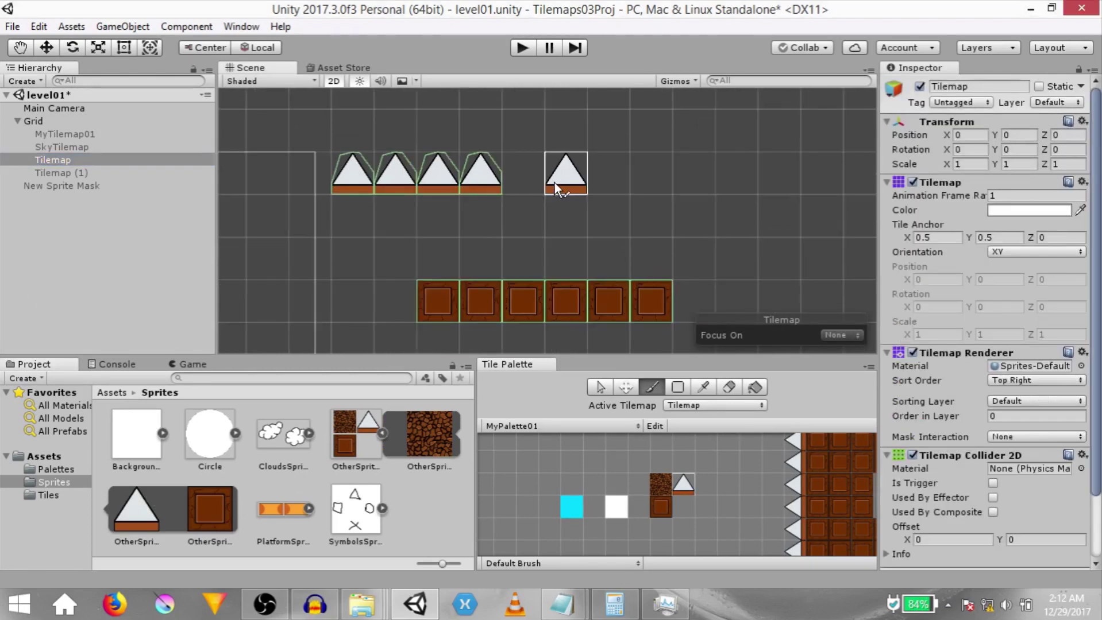
pyautogui.scroll(-1, 554, 183)
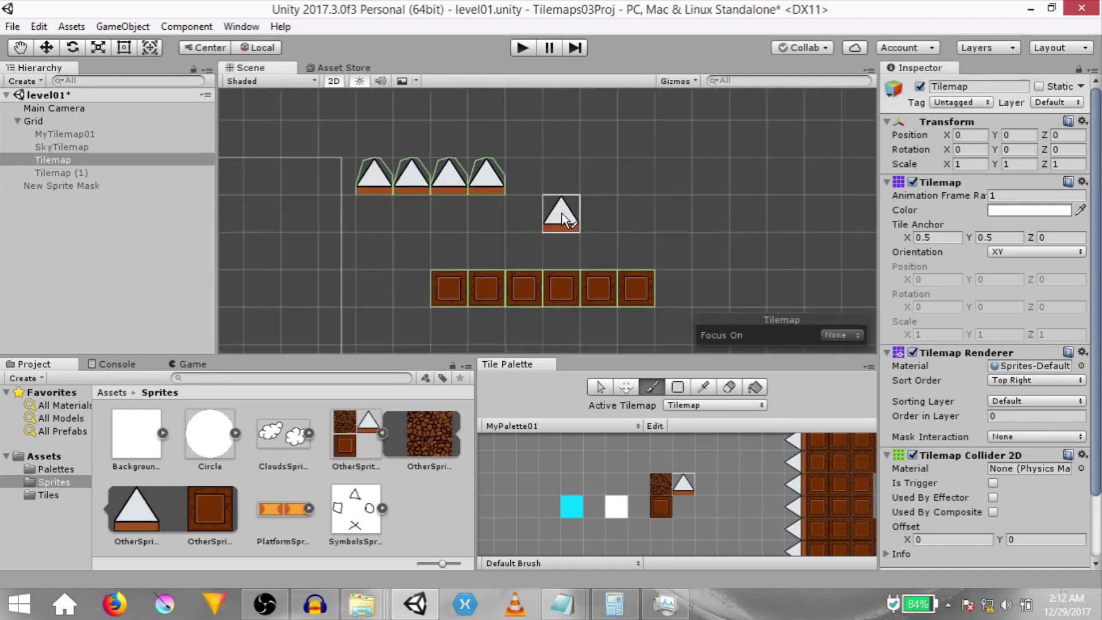
pyautogui.moveTo(615, 196); pyautogui.dragTo(593, 208, button='middle')
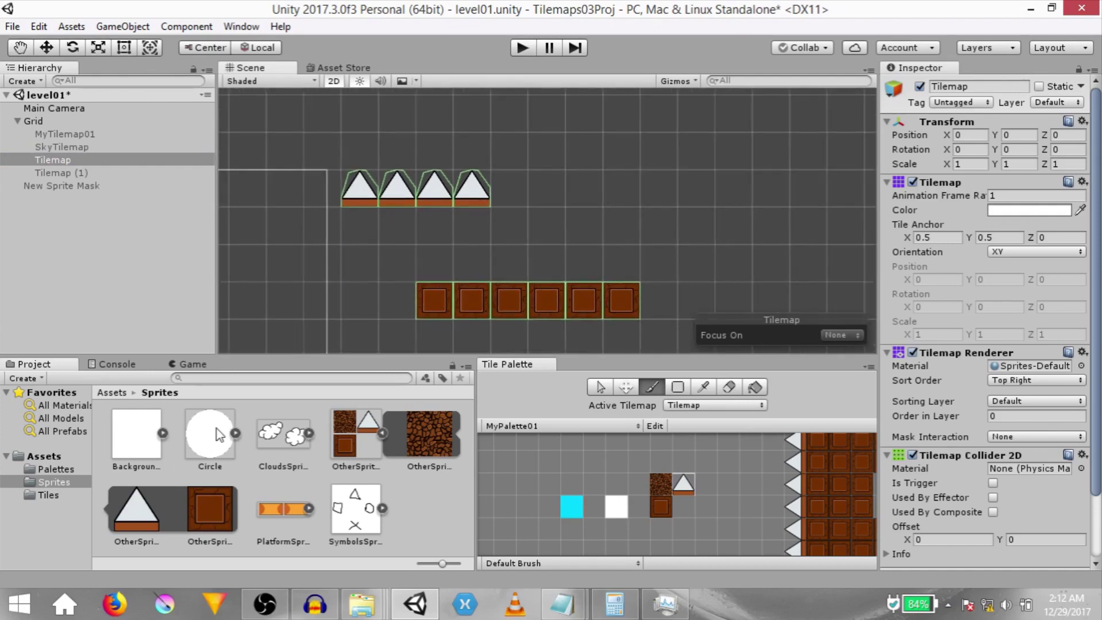
pyautogui.moveTo(217, 430); pyautogui.dragTo(486, 121)
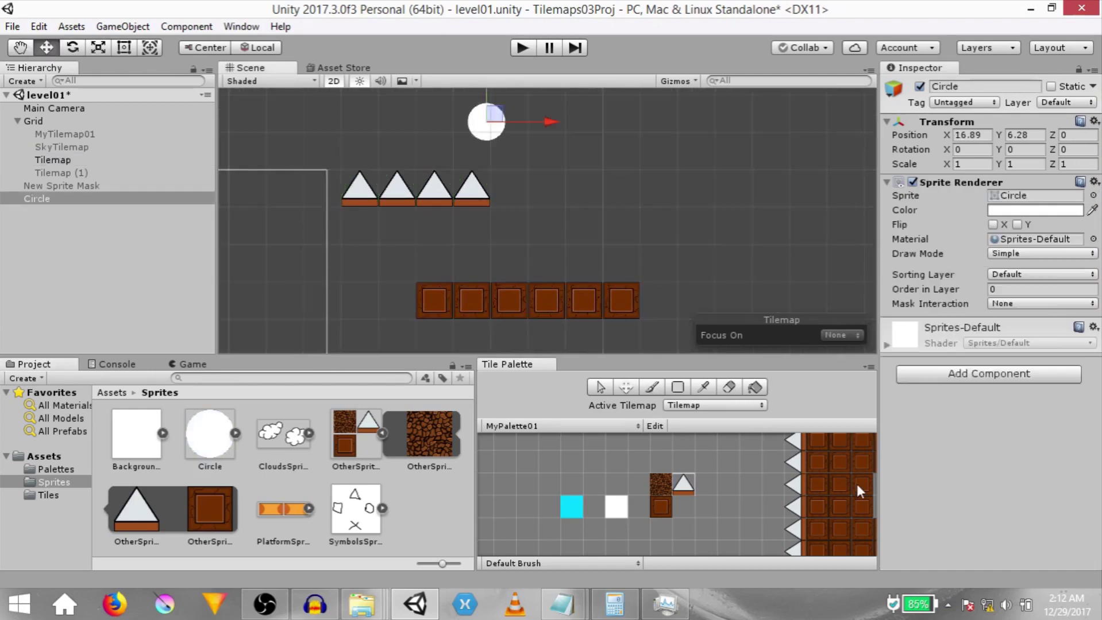
# Add a Rigidbody 2D and a Circle Collider 2D to the Circle via the component search.
pyautogui.hotkey('ctrl', 'shift', 'a')
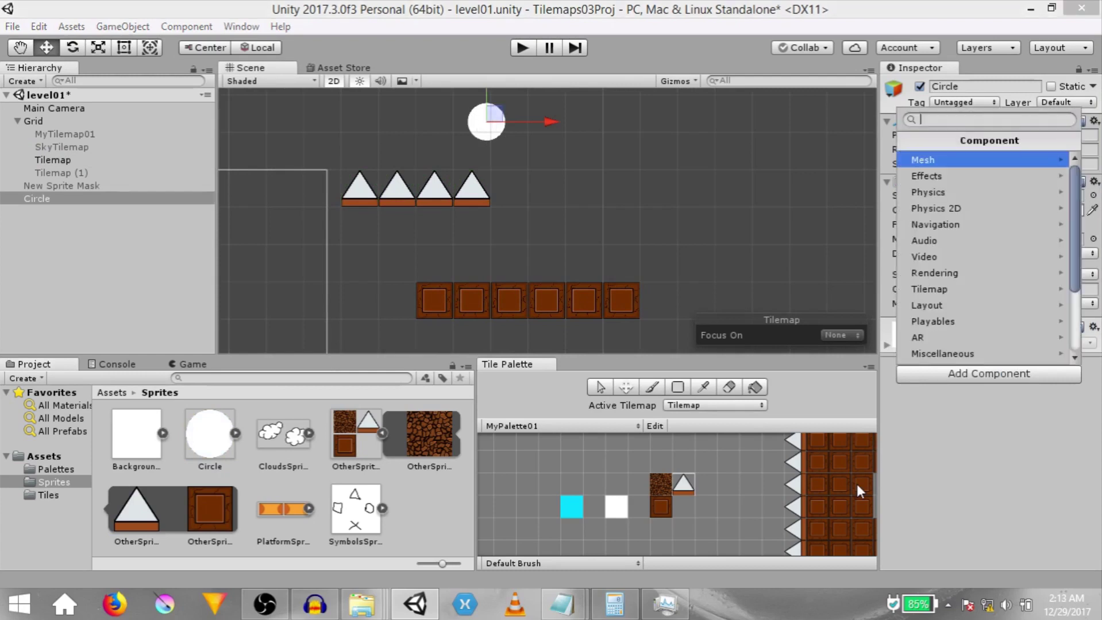
pyautogui.write('rig')
pyautogui.press('Down')
pyautogui.press('Return')
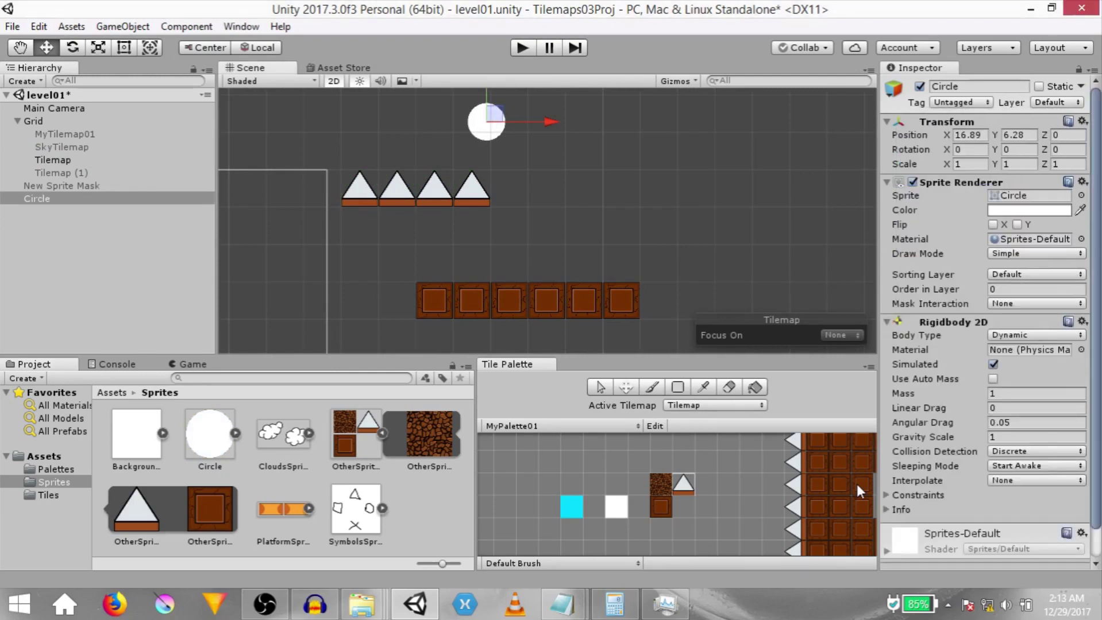
pyautogui.hotkey('ctrl', 'shift', 'a')
pyautogui.write('cir')
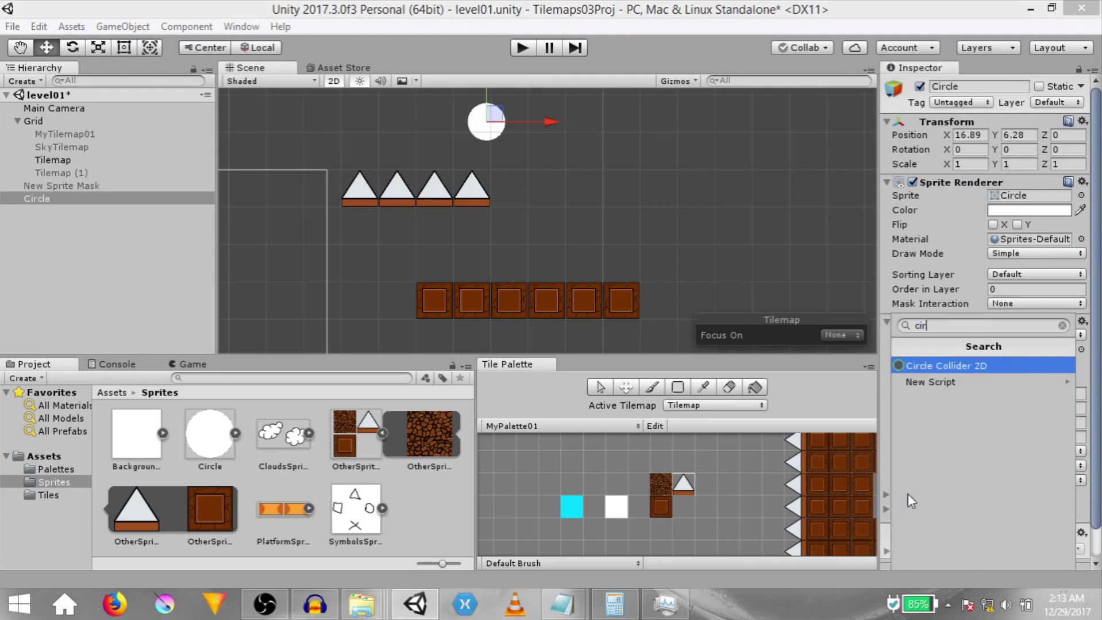
pyautogui.press('Return')
# Play the scene to watch the Circle fall onto the blocks, then stop it.
pyautogui.click(183, 364)
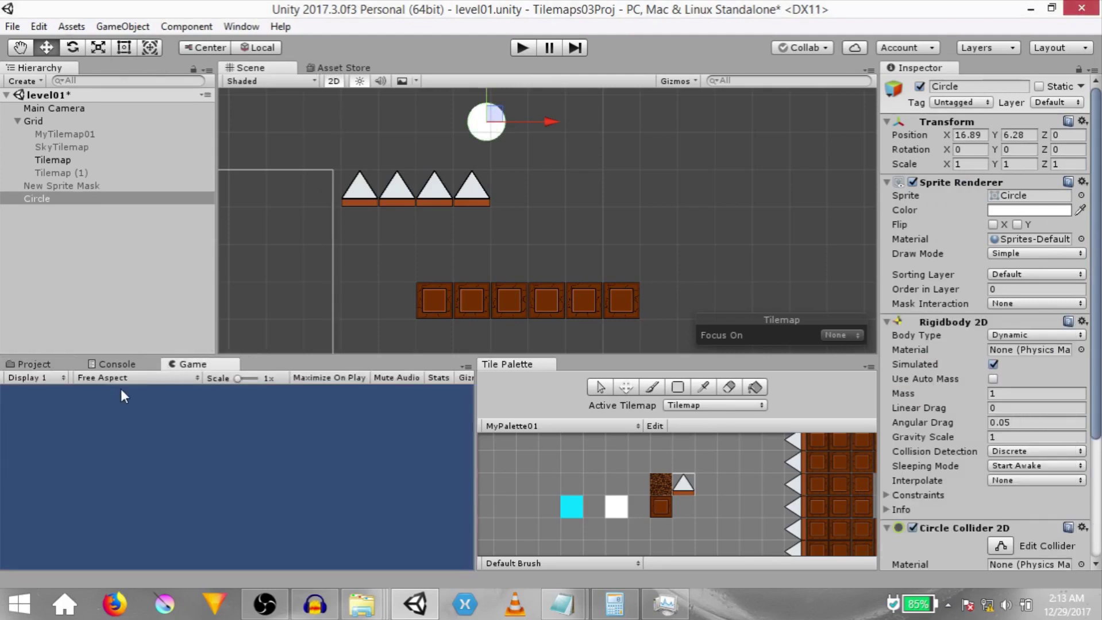
pyautogui.click(28, 363)
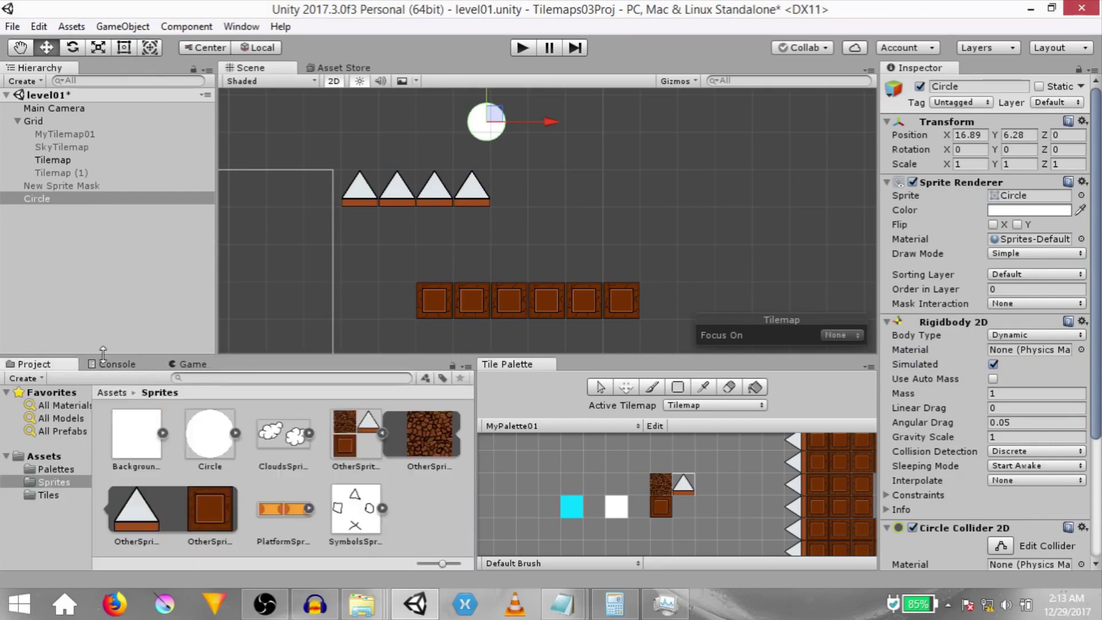
pyautogui.click(521, 48)
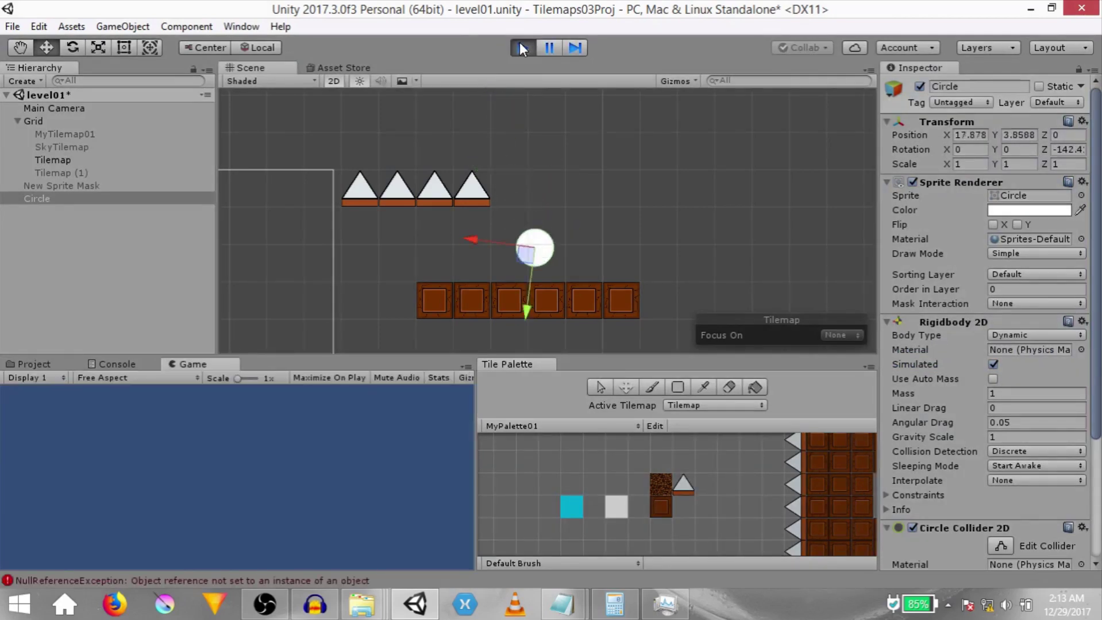
pyautogui.click(521, 48)
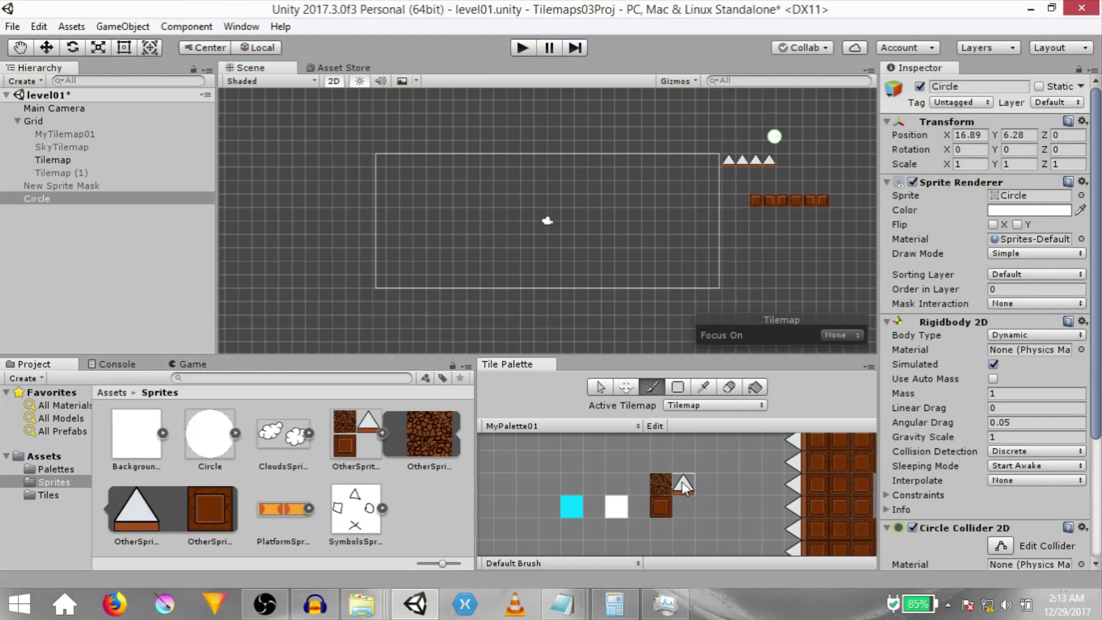
# Locate the spike tile's asset from the palette menu, then reselect the Tilemap object.
pyautogui.rightClick(786, 401)
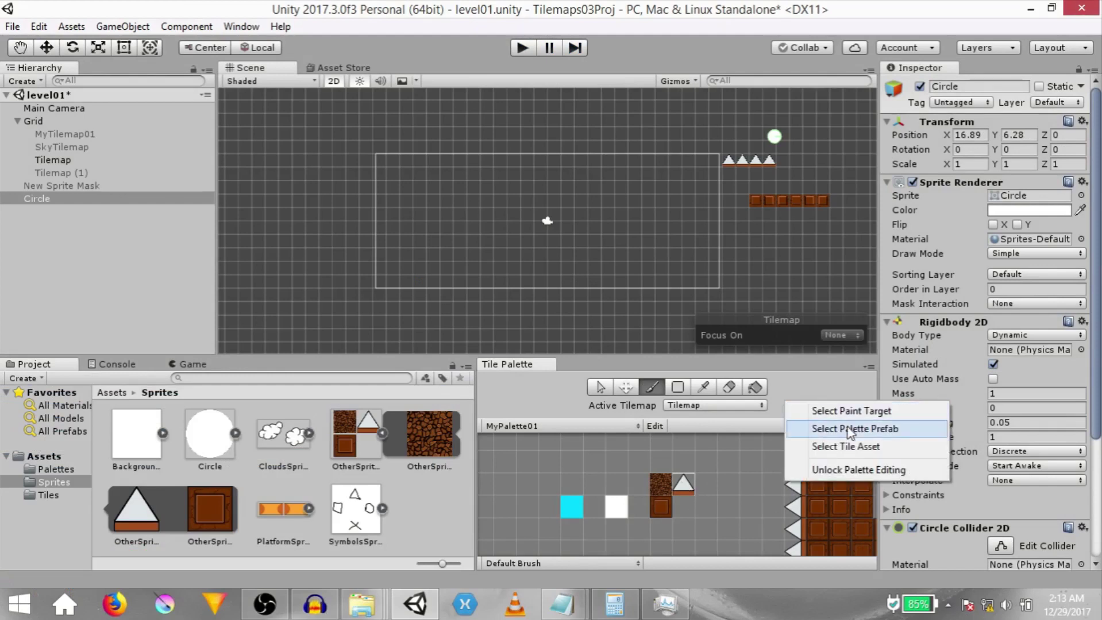
pyautogui.click(827, 448)
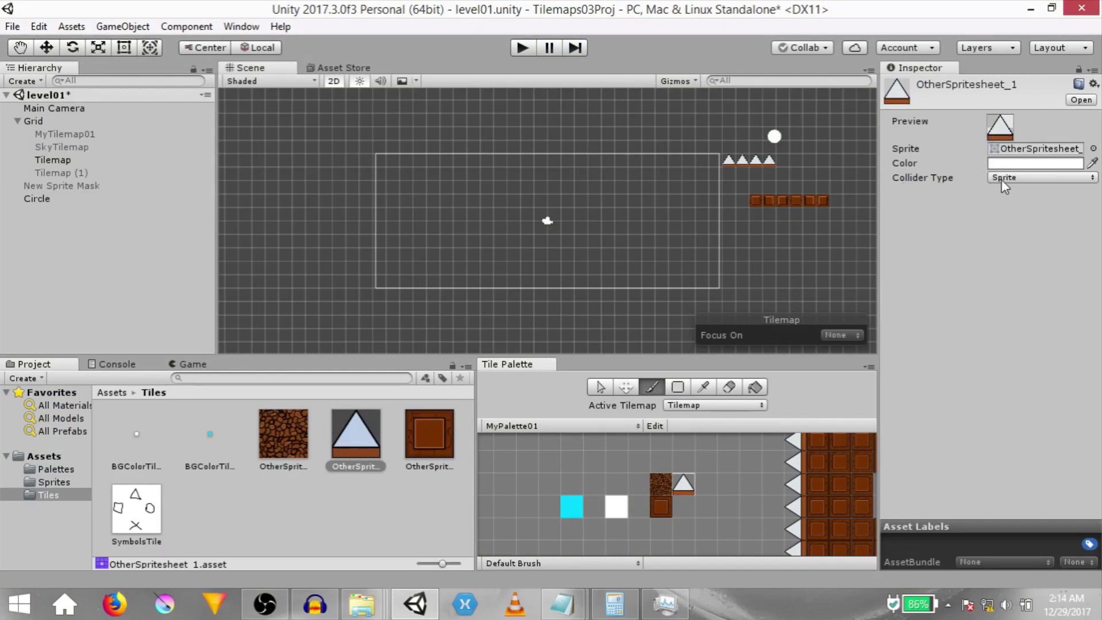
pyautogui.moveTo(861, 178); pyautogui.dragTo(715, 217, button='middle')
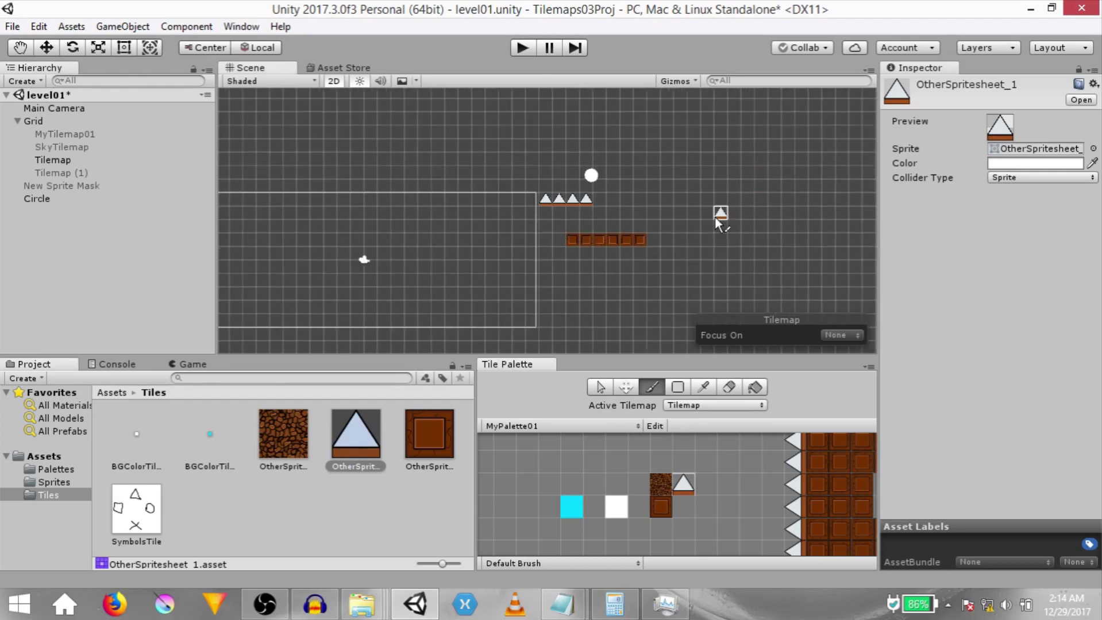
pyautogui.scroll(5, 603, 199)
pyautogui.click(21, 221)
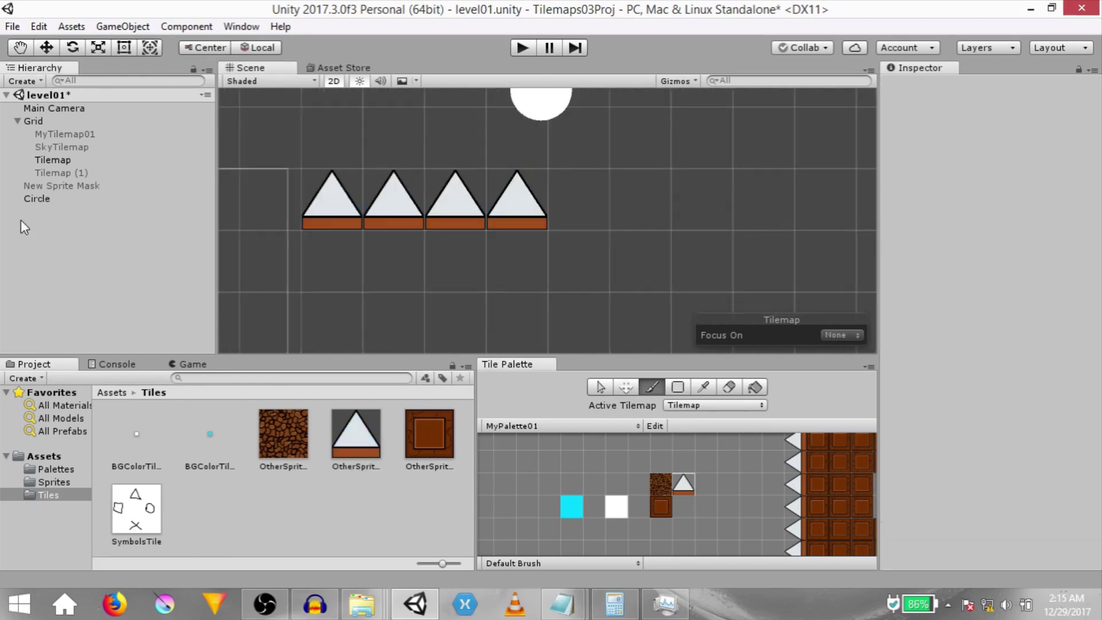
pyautogui.click(73, 159)
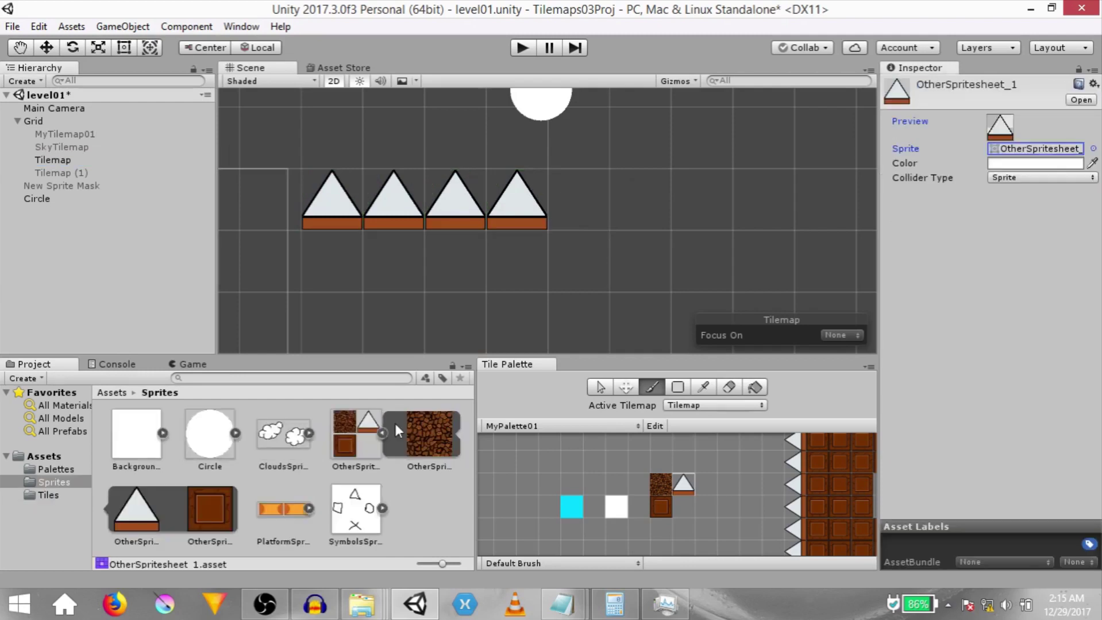
# Open OtherSpritesheet in Sprite Editor's Edit Physics Shape mode and remove the triangle's stray vertex.
pyautogui.click(371, 436)
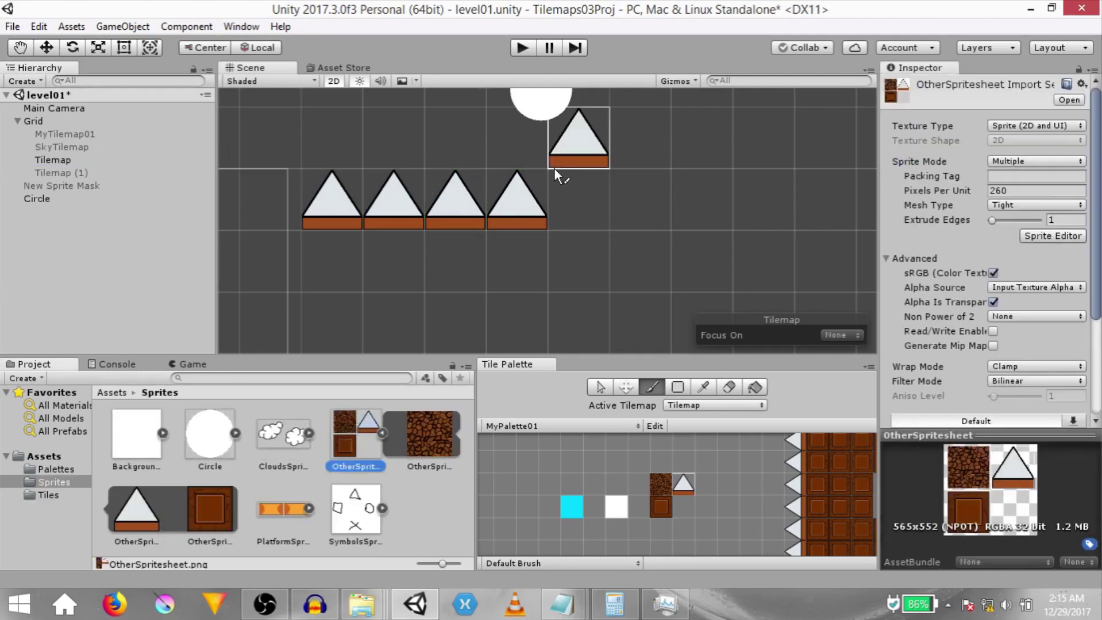
pyautogui.click(1037, 237)
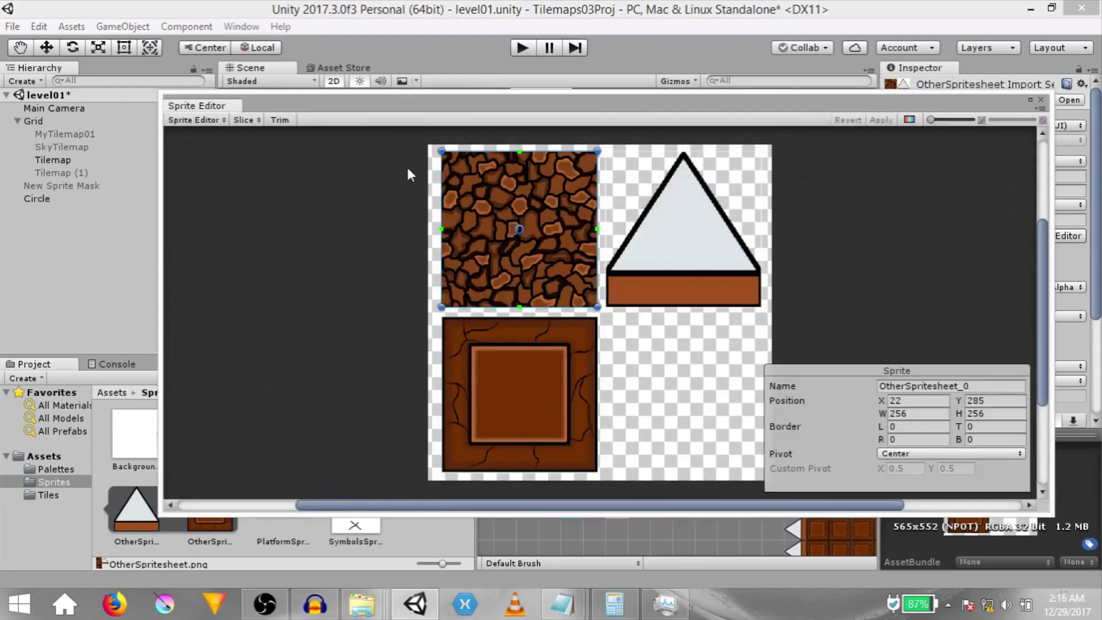
pyautogui.click(204, 124)
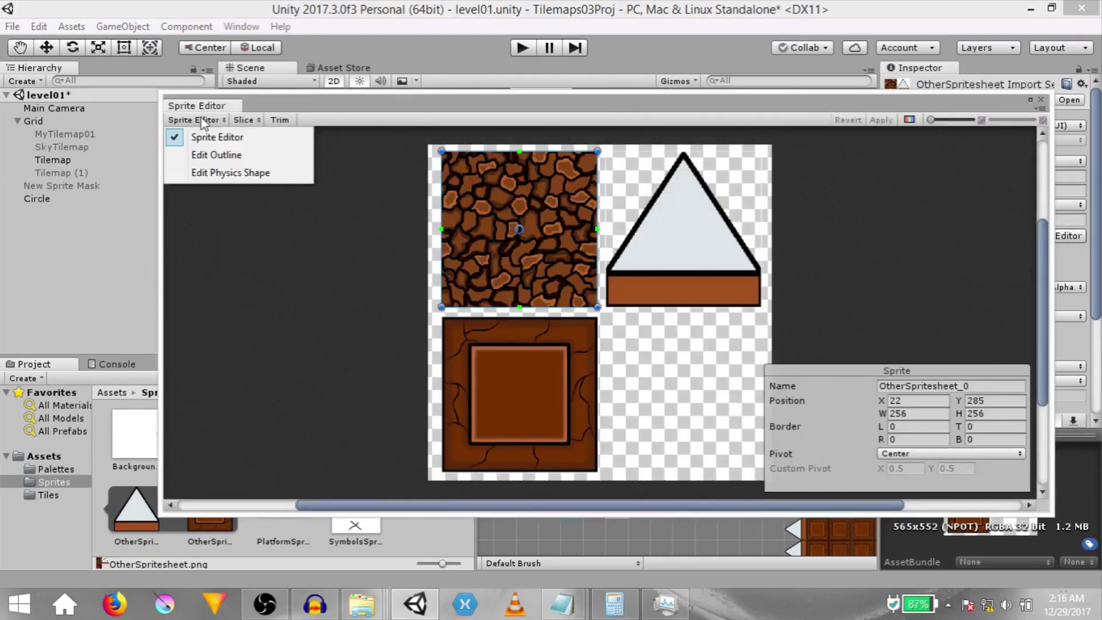
pyautogui.click(195, 176)
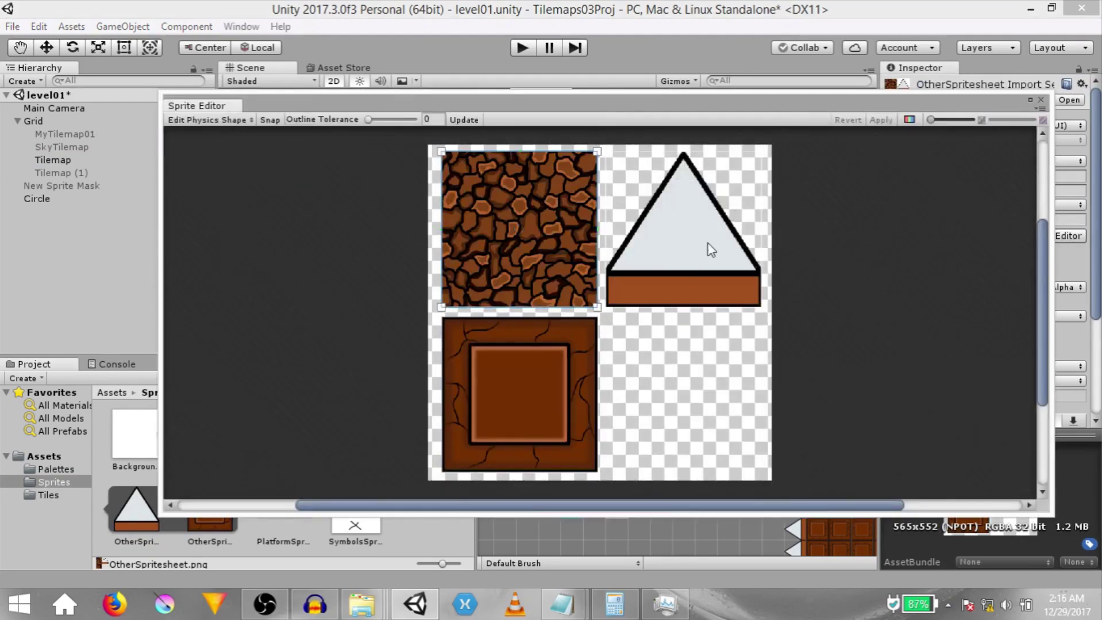
pyautogui.click(688, 231)
pyautogui.scroll(2, 689, 231)
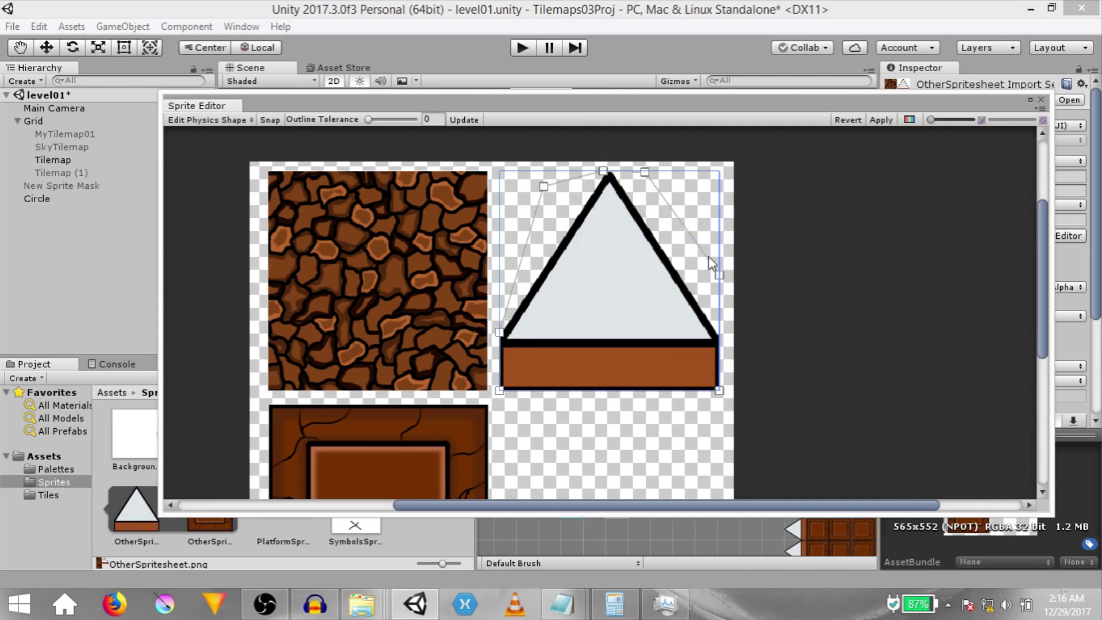
pyautogui.click(544, 188)
pyautogui.hotkey('ctrl', 'z')
pyautogui.hotkey('ctrl', 'z')
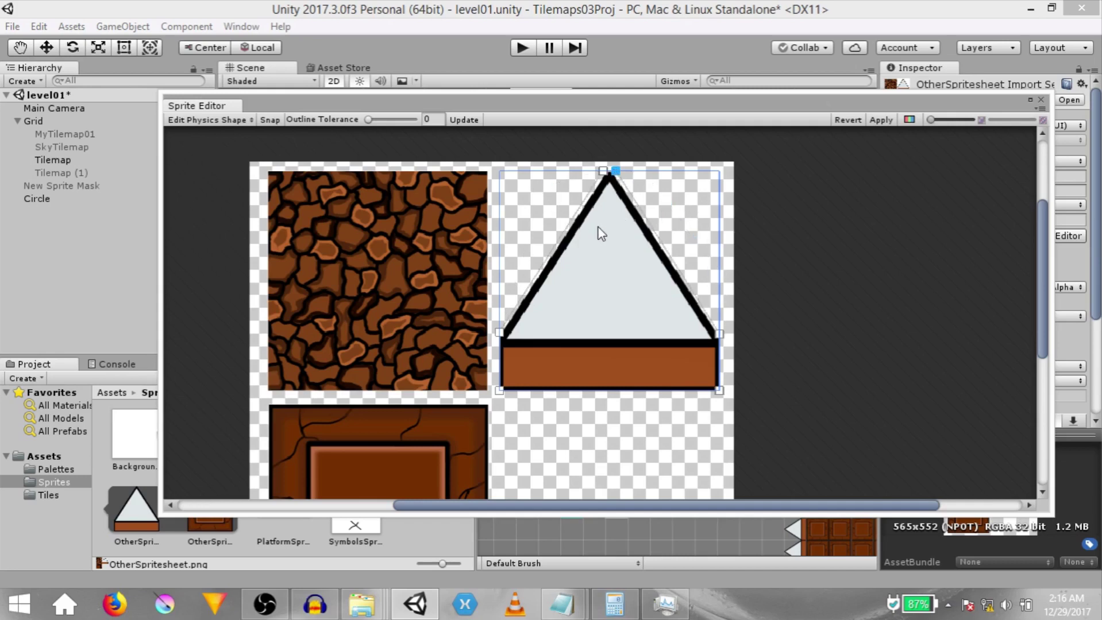
# Close the Sprite Editor and enable the Tilemap's Tilemap Collider 2D.
pyautogui.click(1041, 99)
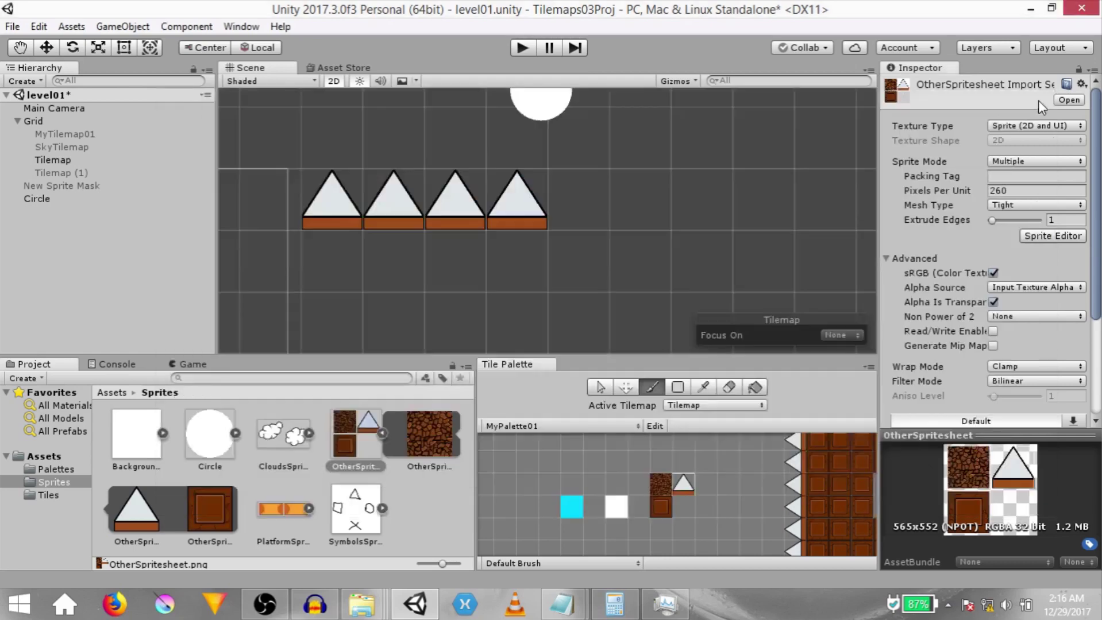
pyautogui.click(83, 163)
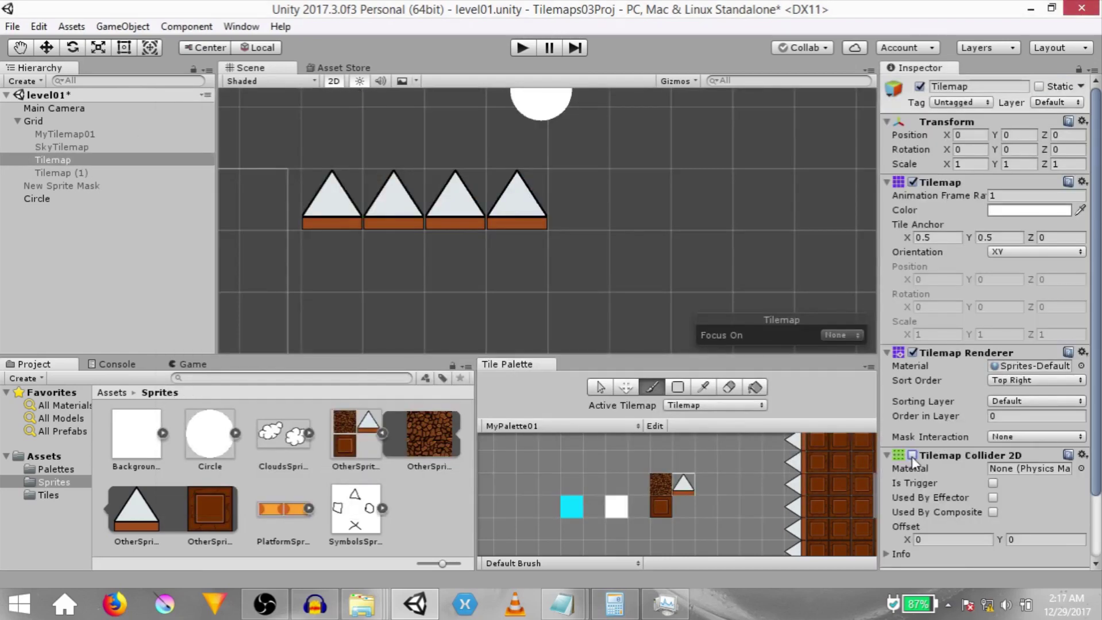
pyautogui.click(912, 456)
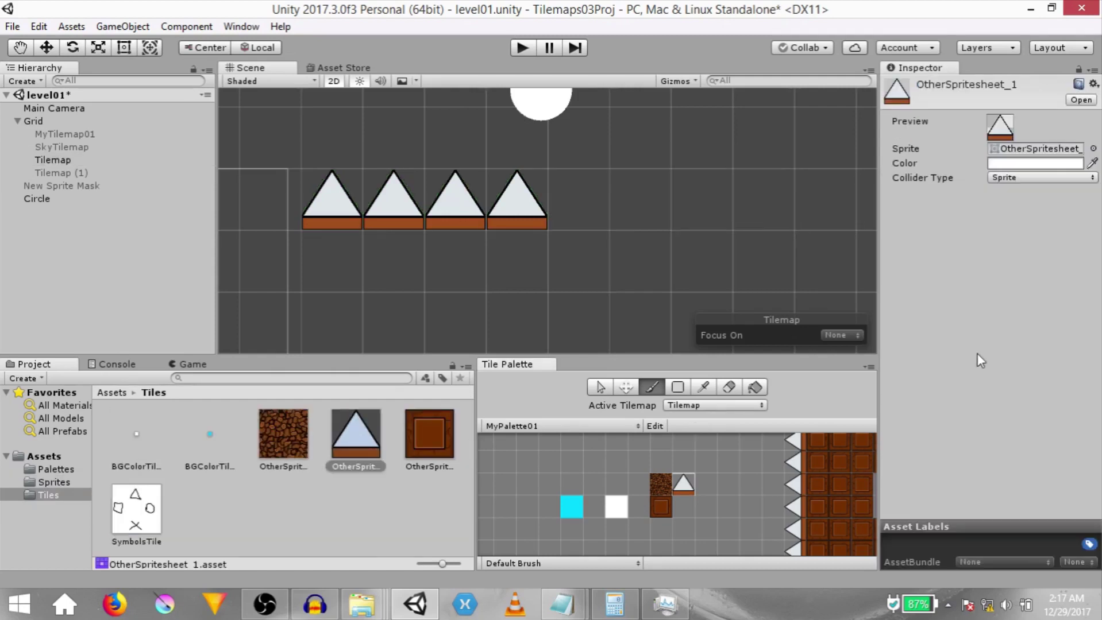
# Set the spike tile's Collider Type to Sprite, then view the spikes and bricks together.
pyautogui.click(1043, 177)
pyautogui.click(1031, 213)
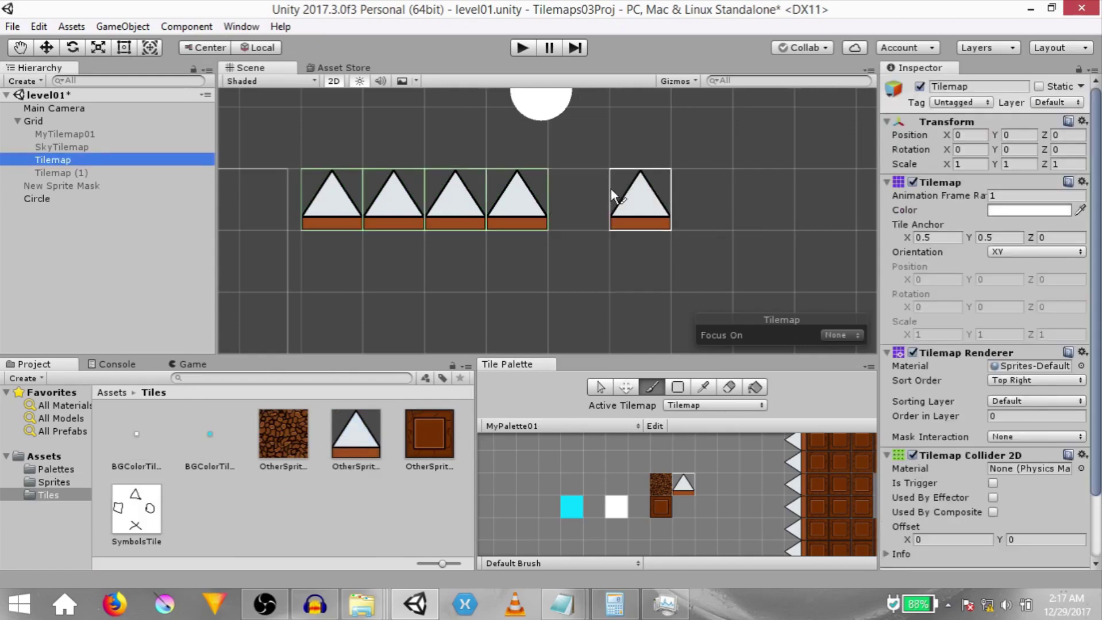
pyautogui.click(356, 436)
pyautogui.click(73, 173)
pyautogui.click(76, 159)
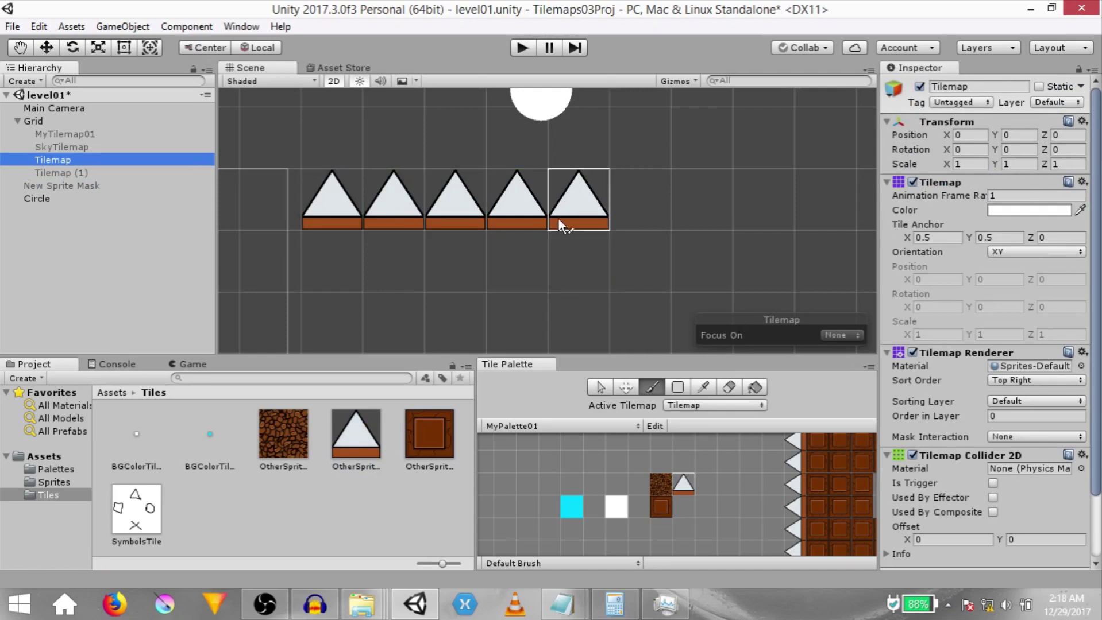
pyautogui.scroll(-4, 694, 266)
pyautogui.moveTo(687, 247); pyautogui.dragTo(621, 203, button='middle')
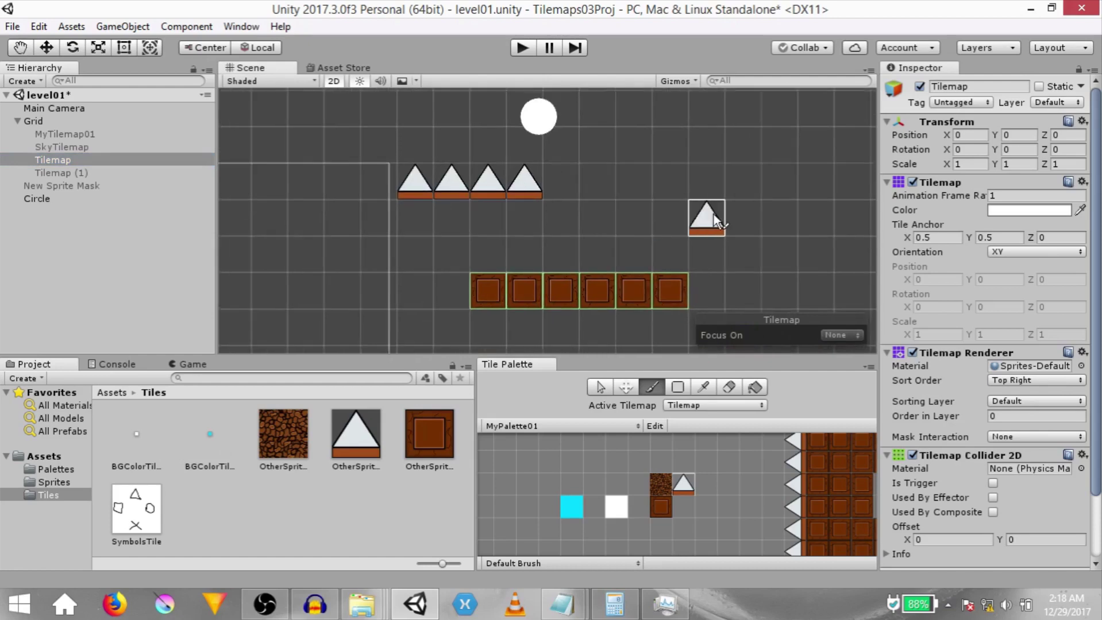
# Remove the Tilemap Collider 2D and create an empty object named Colliders.
pyautogui.rightClick(966, 456)
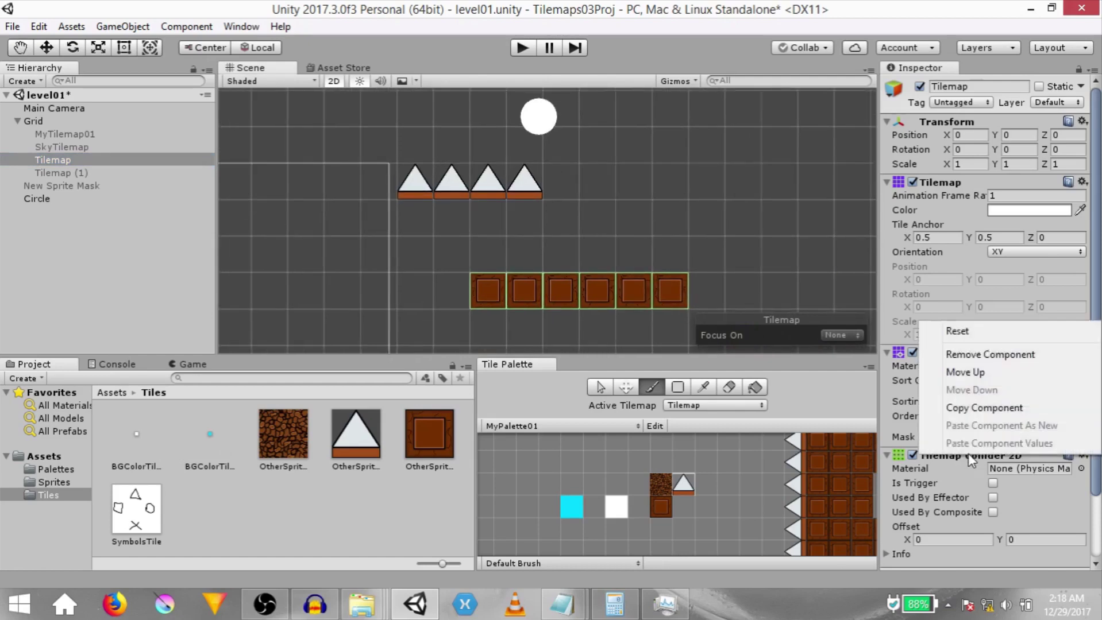
pyautogui.click(977, 356)
pyautogui.rightClick(50, 255)
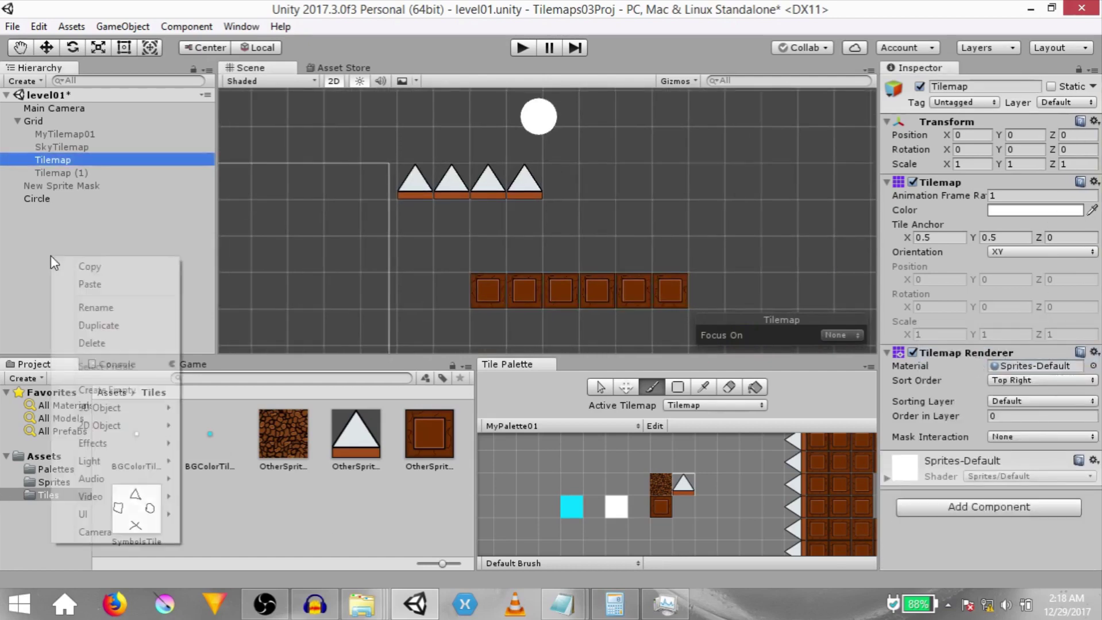
pyautogui.click(86, 349)
pyautogui.press('F2')
pyautogui.write('Colliders')
pyautogui.press('Return')
pyautogui.hotkey('ctrl', 'shift', 'a')
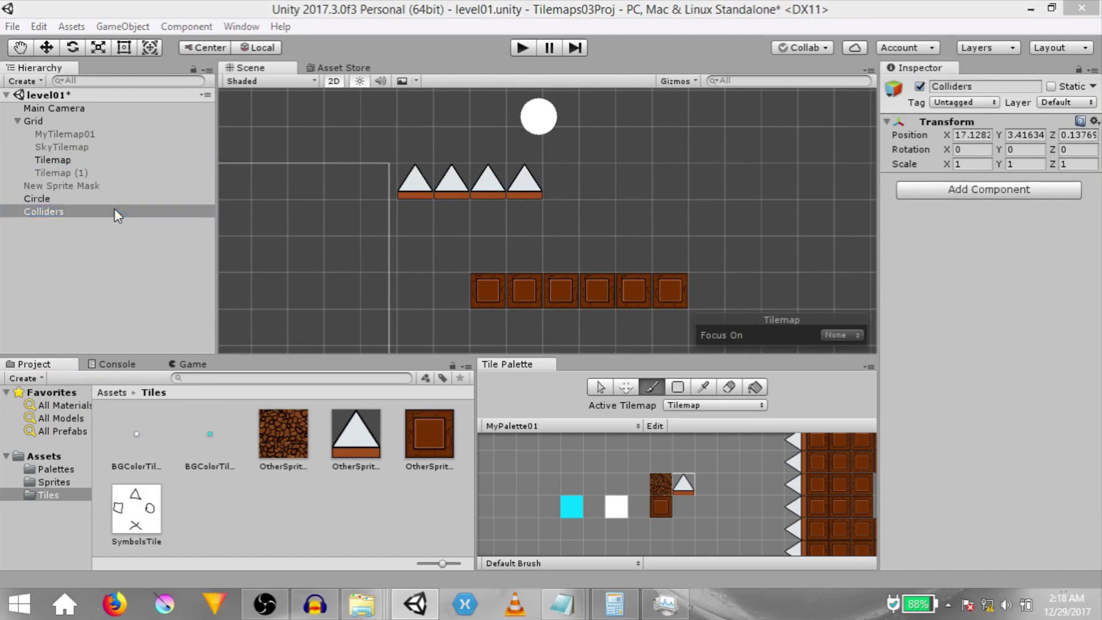
# Add a Box Collider 2D to Colliders, then move and scale it over the brick row.
pyautogui.write('boxcol')
pyautogui.press('Down')
pyautogui.press('Return')
pyautogui.press('w')
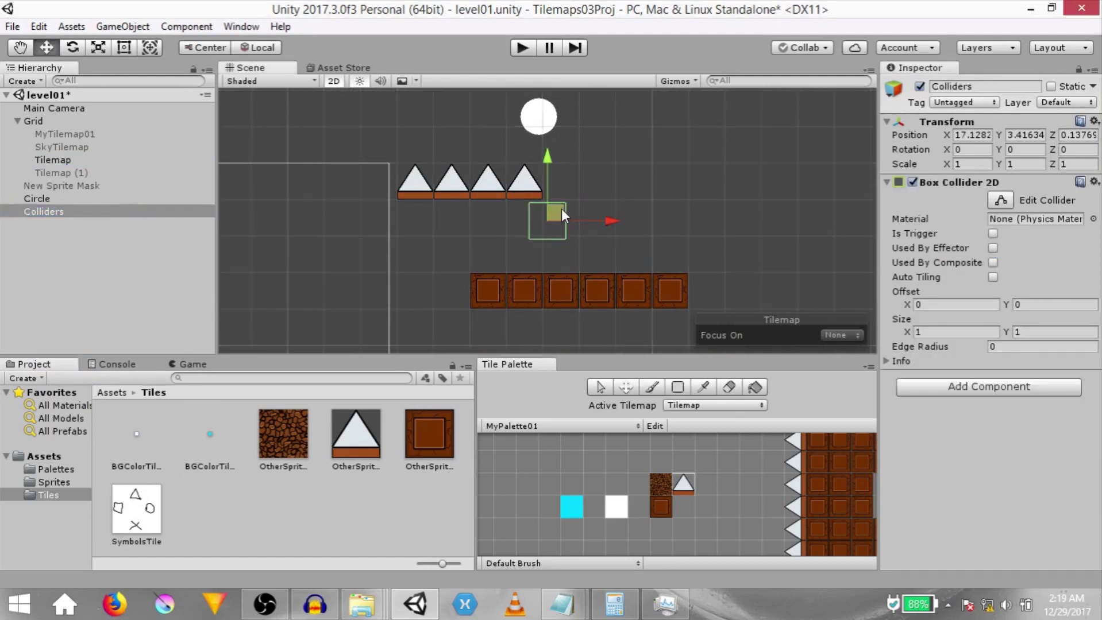
pyautogui.moveTo(564, 209); pyautogui.dragTo(684, 290)
pyautogui.press('e')
pyautogui.press('r')
pyautogui.press('t')
pyautogui.press('r')
# Duplicate the collider as Colliders (1) and move it up onto the spike row.
pyautogui.press('w')
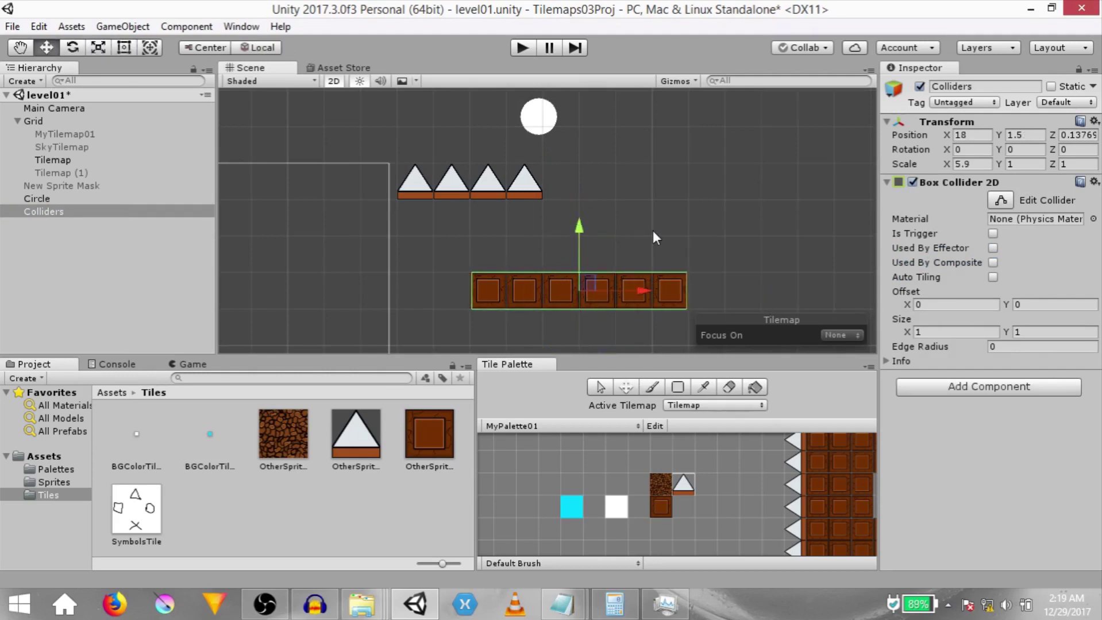
pyautogui.hotkey('ctrl', 'd')
pyautogui.moveTo(589, 287); pyautogui.dragTo(494, 171)
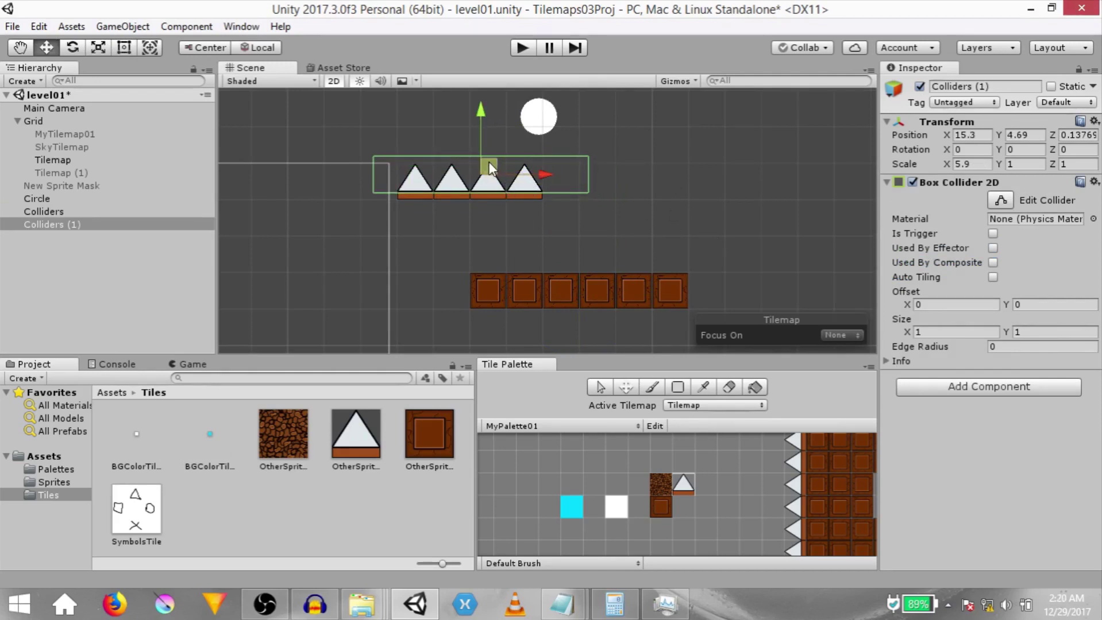
# Replace the Box Collider 2D on Colliders (1) with a Polygon Collider 2D.
pyautogui.rightClick(965, 180)
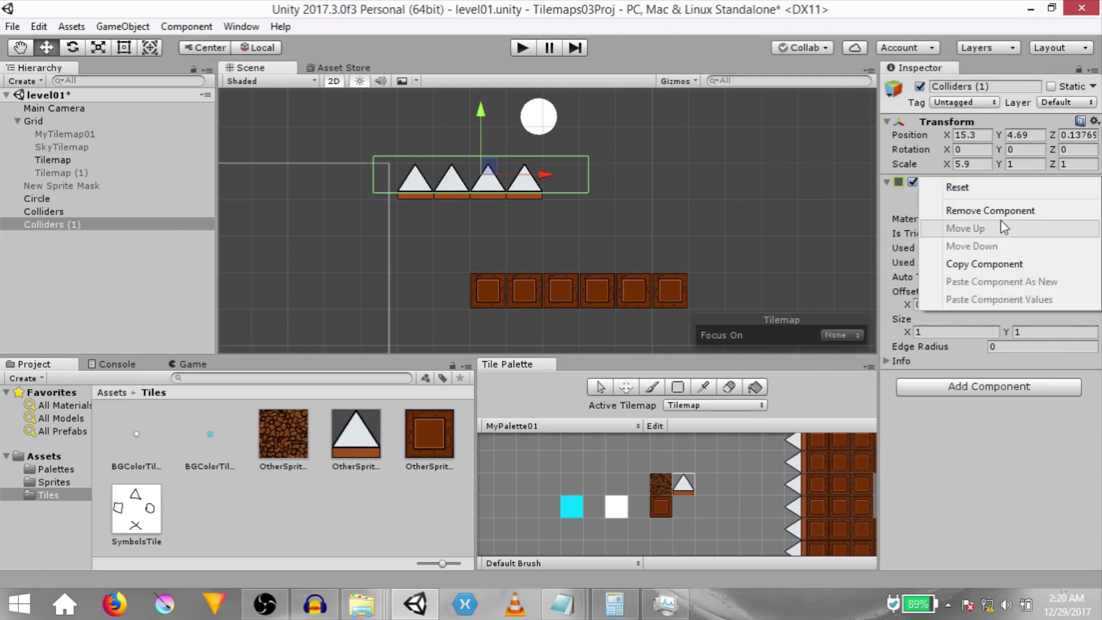
pyautogui.click(1000, 217)
pyautogui.click(1000, 189)
pyautogui.write('polyg')
pyautogui.press('Return')
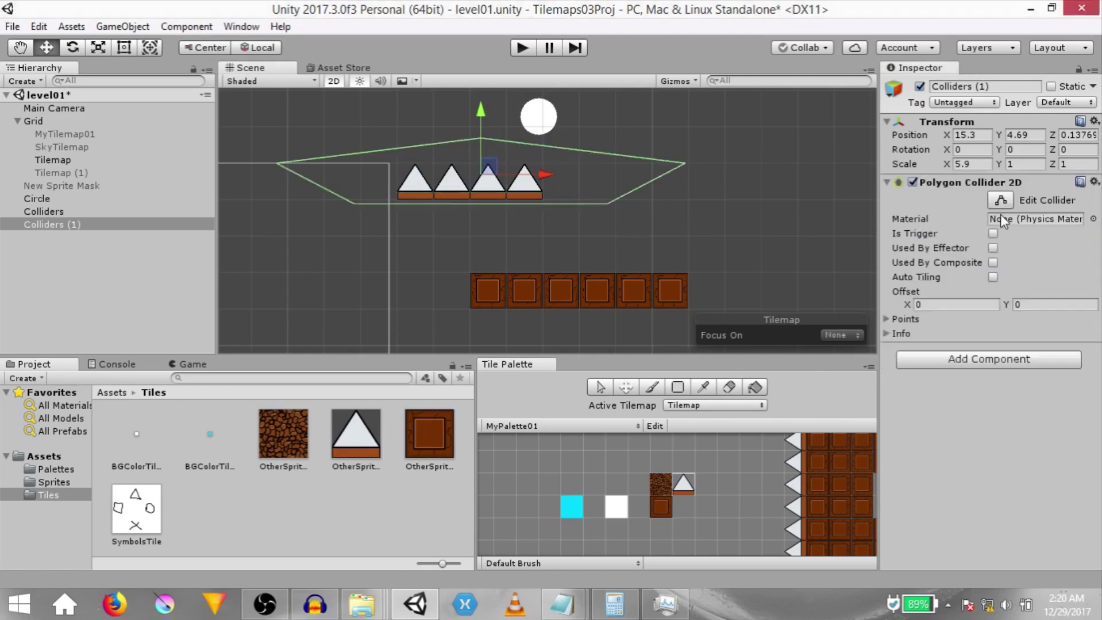
# Reshape the polygon collider's vertices to trace the outline of the four spikes.
pyautogui.scroll(3, 706, 172)
pyautogui.click(1000, 200)
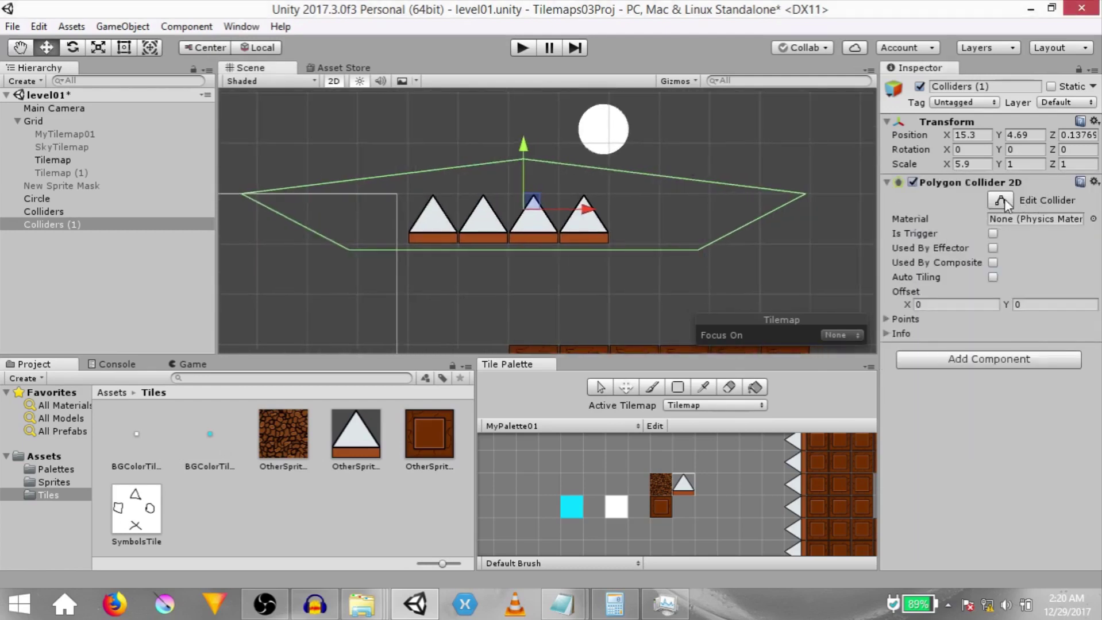
pyautogui.moveTo(805, 194); pyautogui.dragTo(588, 193)
pyautogui.moveTo(698, 249); pyautogui.dragTo(616, 244)
pyautogui.moveTo(523, 159); pyautogui.dragTo(509, 229)
pyautogui.moveTo(486, 227); pyautogui.dragTo(434, 190)
pyautogui.moveTo(403, 192); pyautogui.dragTo(401, 232)
pyautogui.keyDown('ctrl'); pyautogui.click(241, 194); pyautogui.keyUp('ctrl')
pyautogui.keyDown('ctrl'); pyautogui.click(347, 249); pyautogui.keyUp('ctrl')
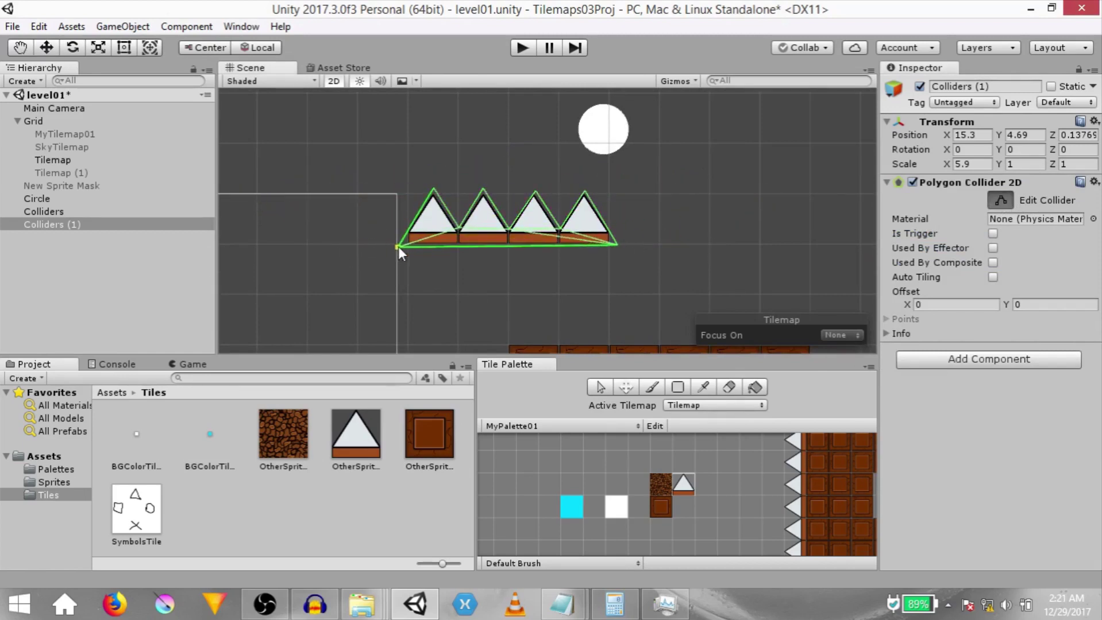
# Finish collider editing and play the scene to test the falling ball.
pyautogui.scroll(-3, 274, 202)
pyautogui.press('w')
pyautogui.click(522, 47)
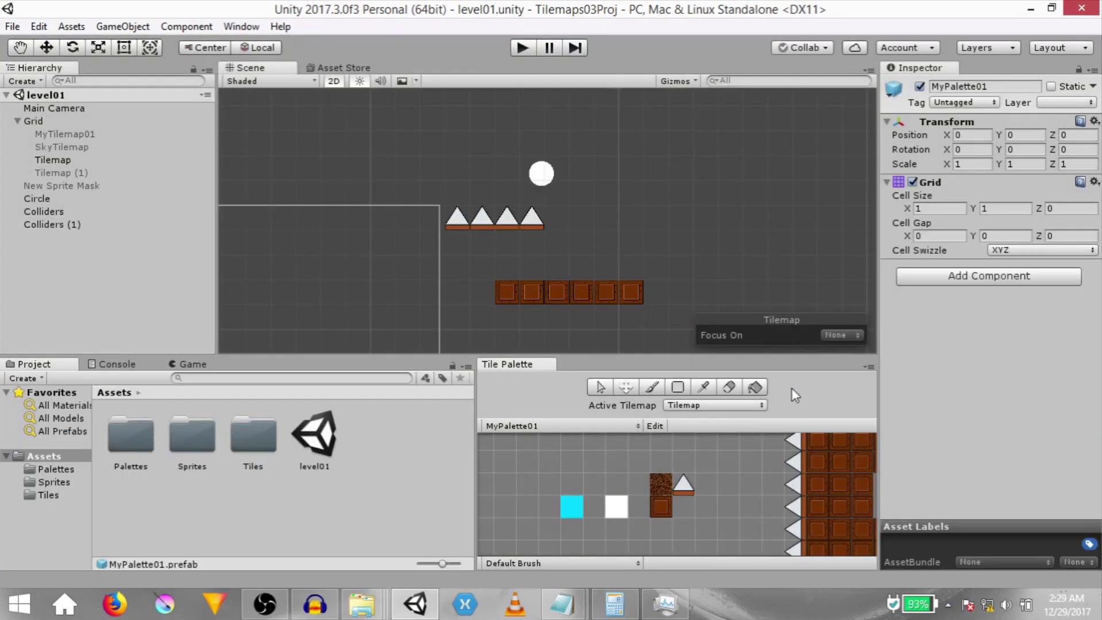
# Select the paint target and the MyPalette01 prefab, then unlock MyPalette01 for editing.
pyautogui.rightClick(791, 394)
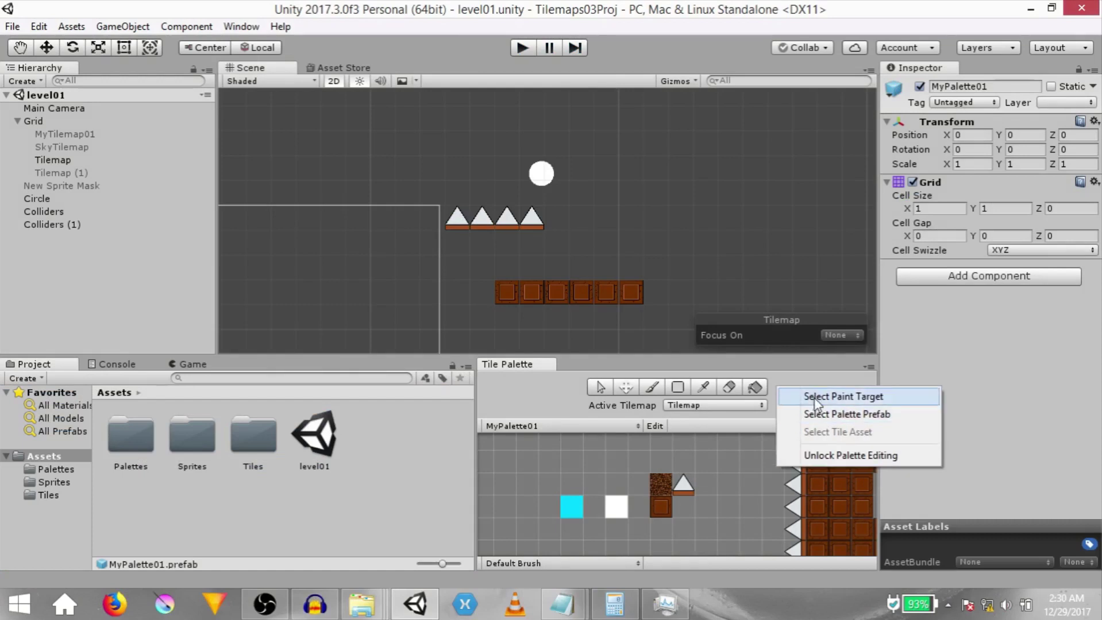
pyautogui.click(816, 398)
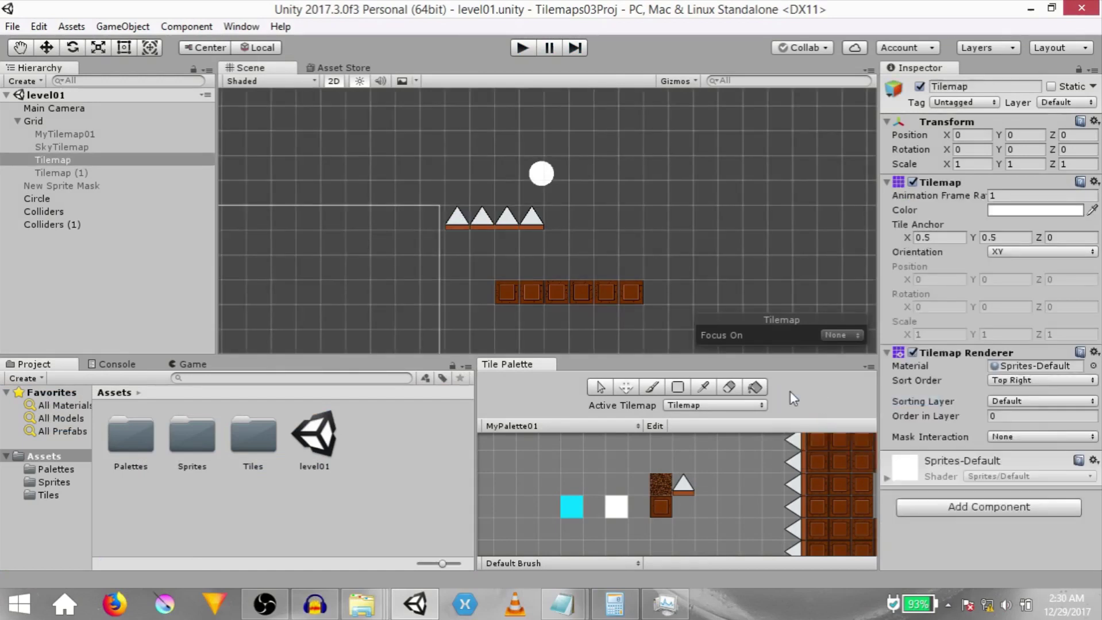
pyautogui.rightClick(793, 398)
pyautogui.click(823, 421)
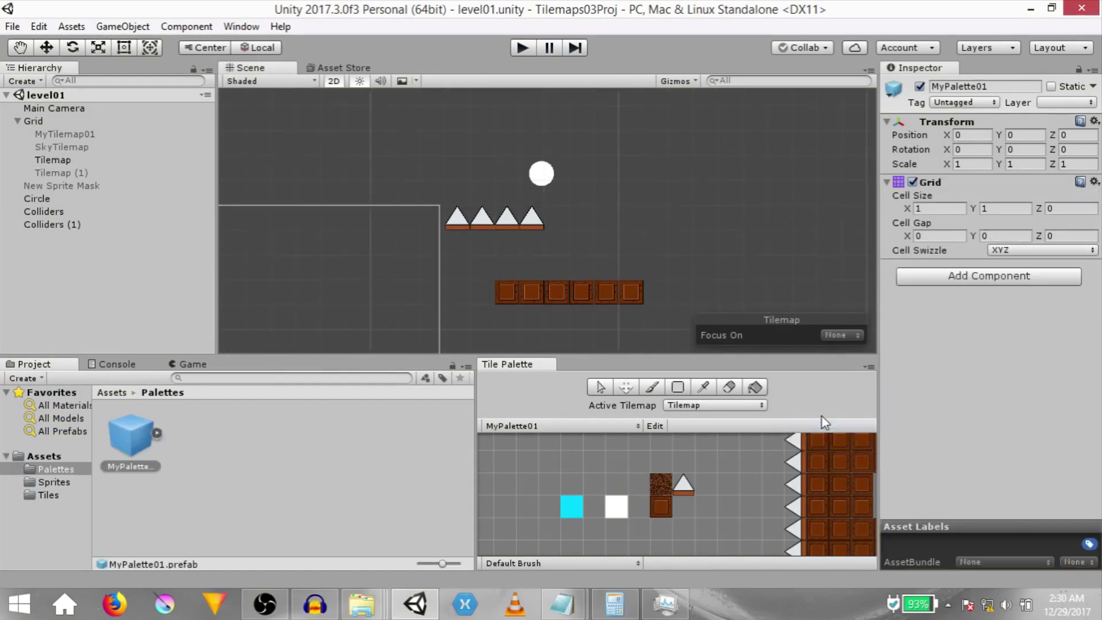
pyautogui.rightClick(788, 388)
pyautogui.click(823, 460)
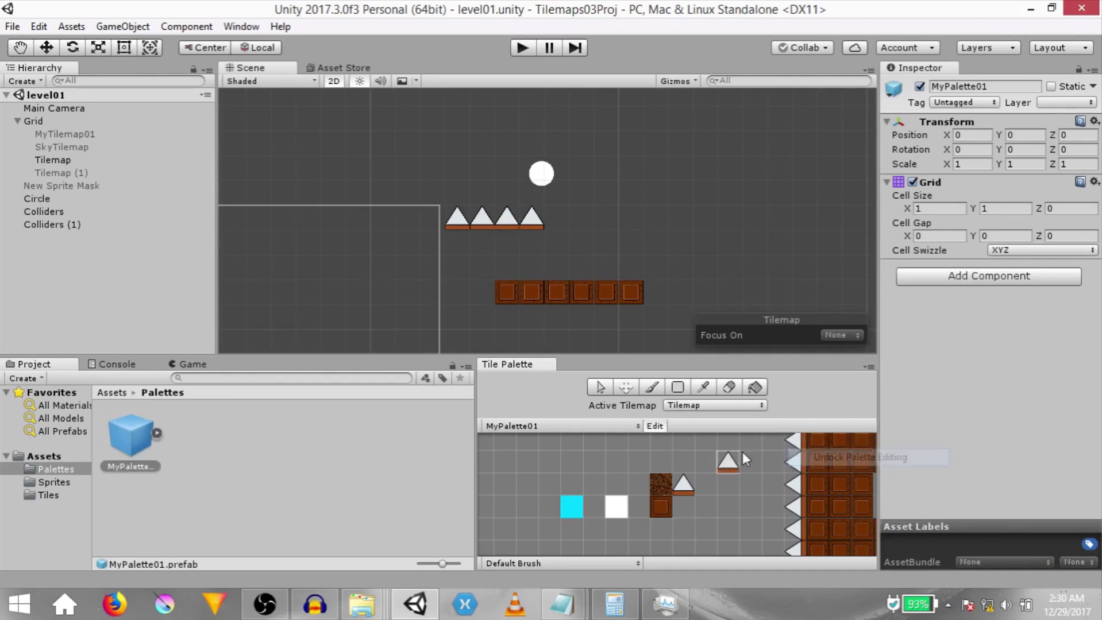